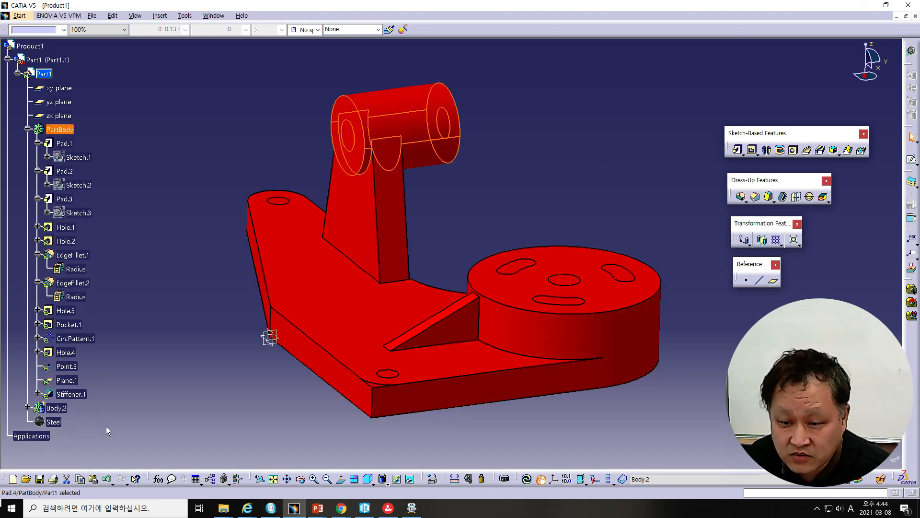
- Expand Body.2 in the tree and update the part
left_click(27, 408)
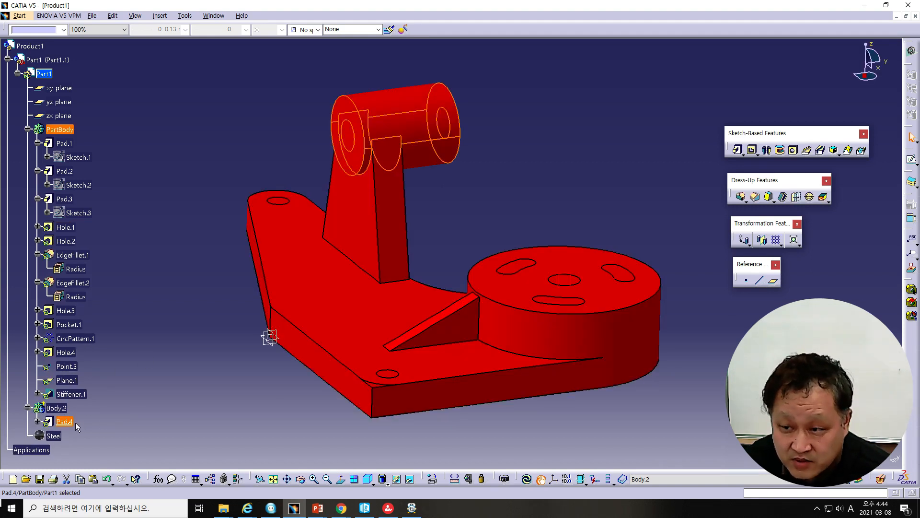
left_click(527, 479)
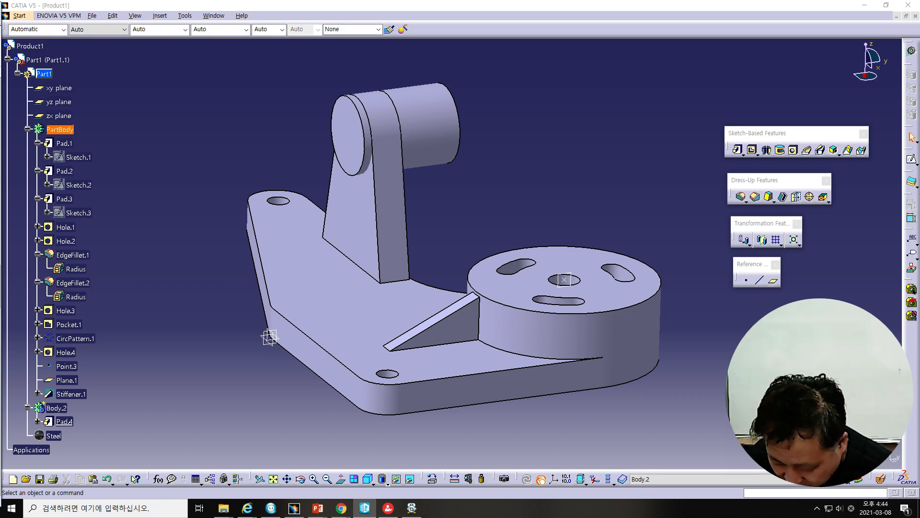
- Create a reference plane of type Offset from plane, 35 mm from the free end face of the Pad.4 cylinder
left_click(775, 284)
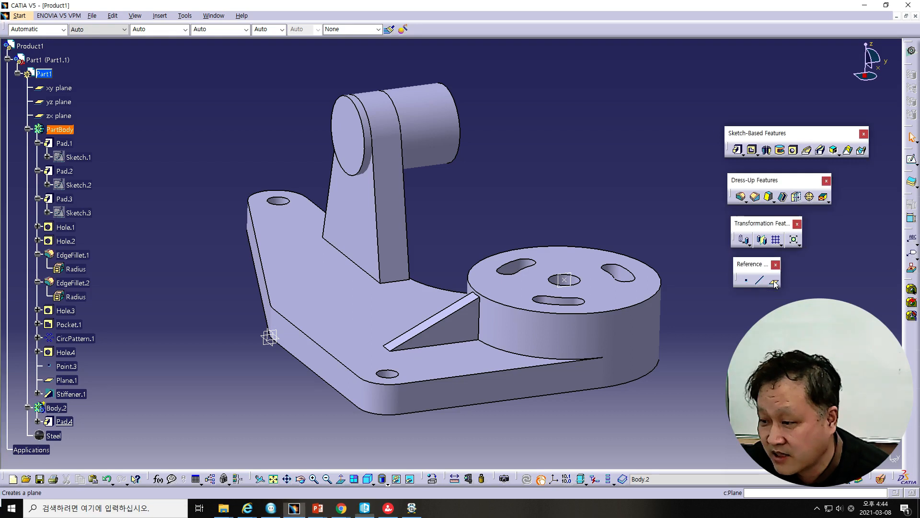
left_click(775, 284)
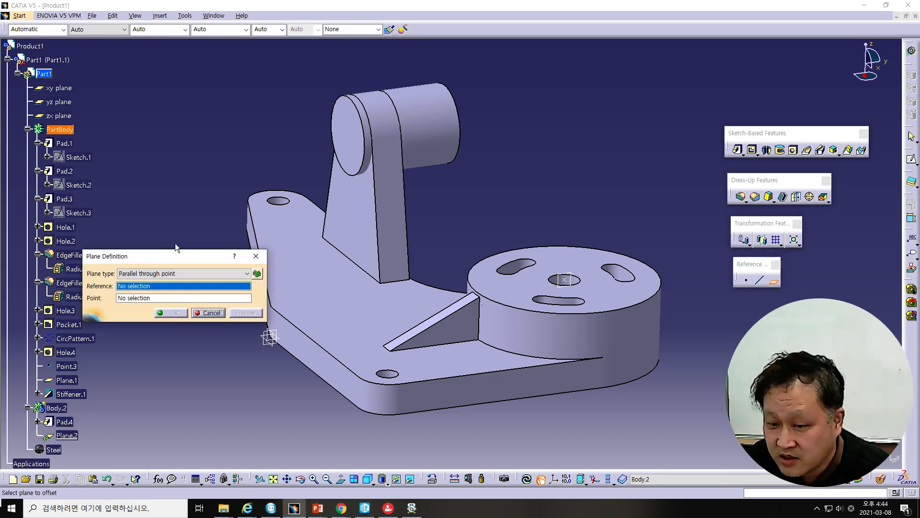
left_click_drag(174, 259, 564, 140)
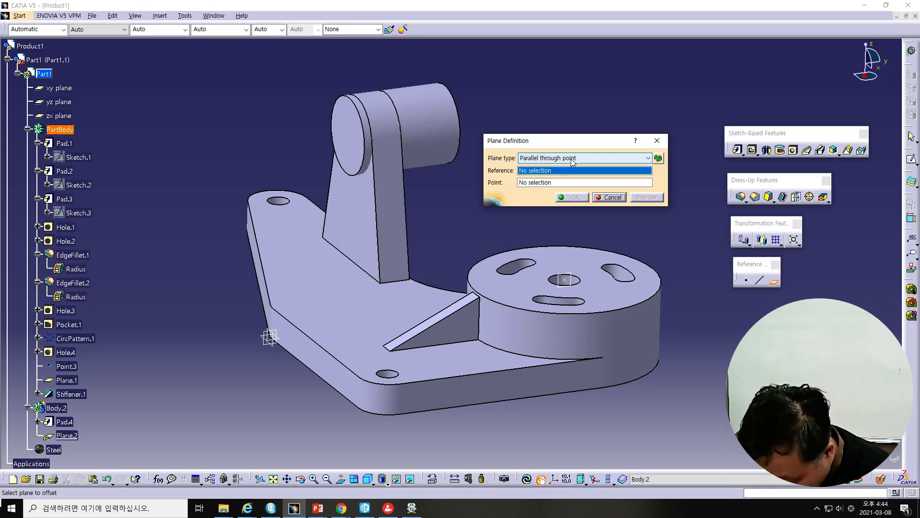
left_click(572, 161)
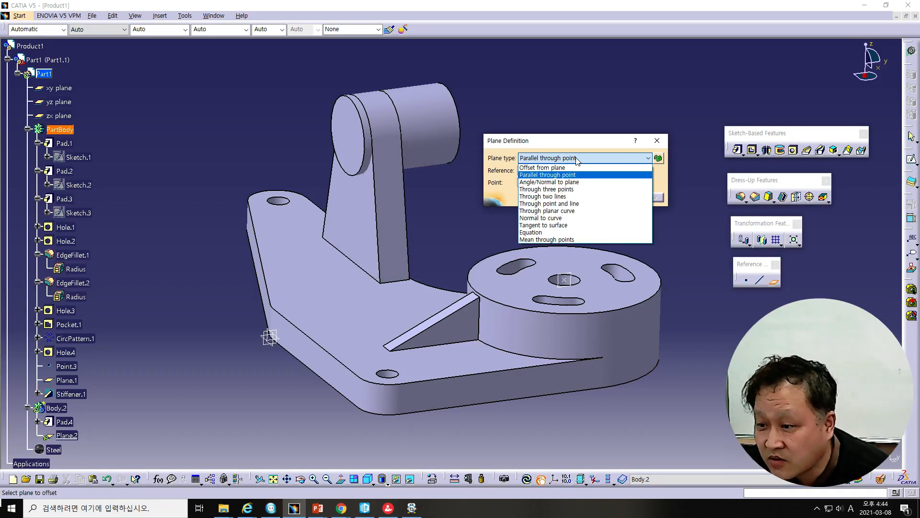
left_click(571, 167)
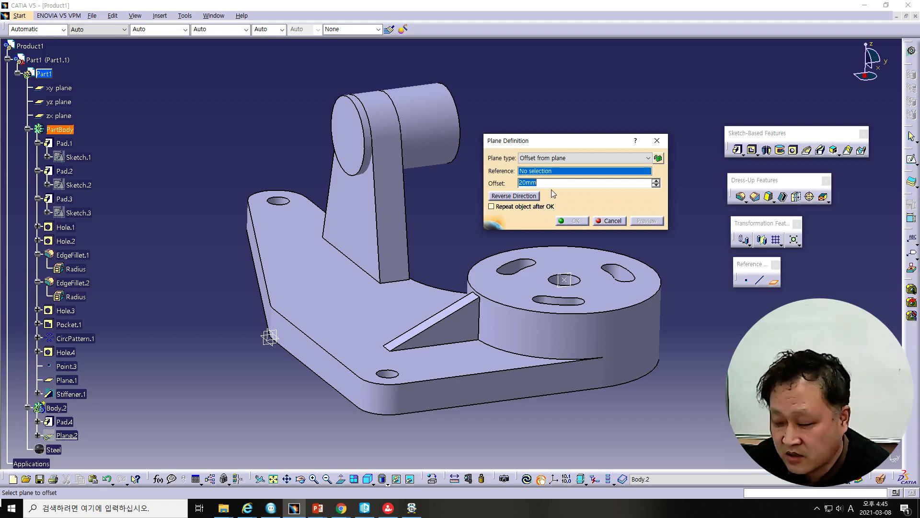
type("35")
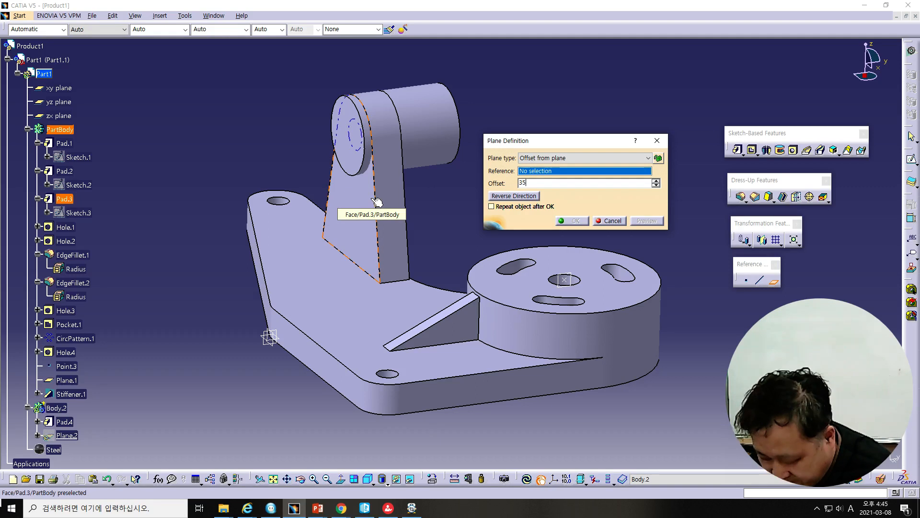
middle_click_drag(443, 251, 311, 243)
middle_click_drag(700, 286, 644, 345)
left_click_drag(597, 140, 239, 155)
left_click(572, 139)
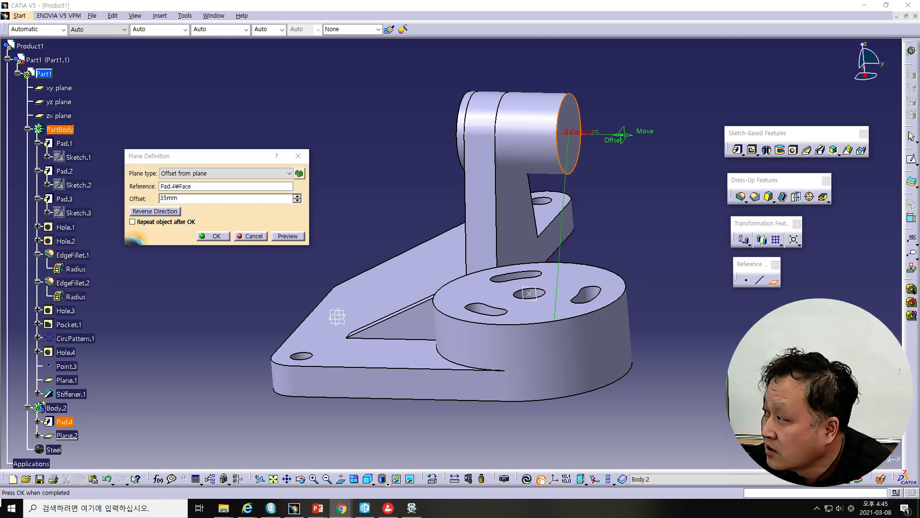
key("alt+Tab")
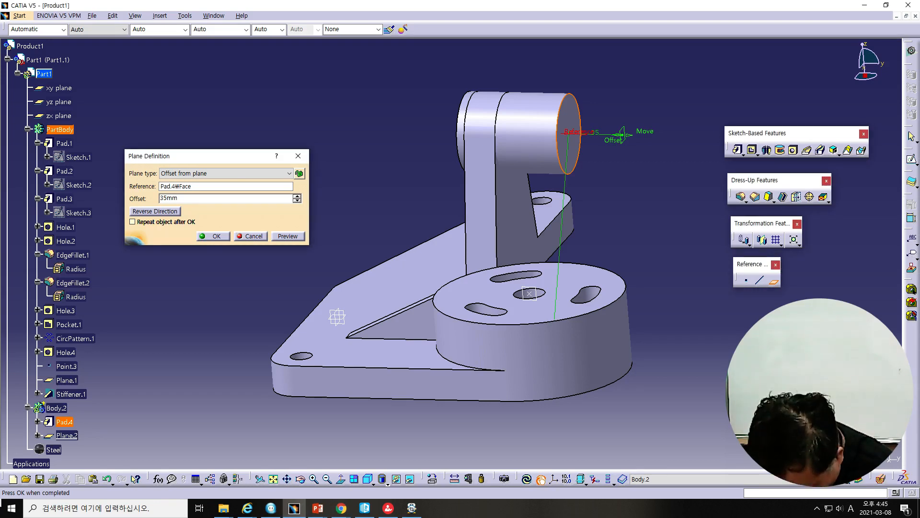
left_click(211, 235)
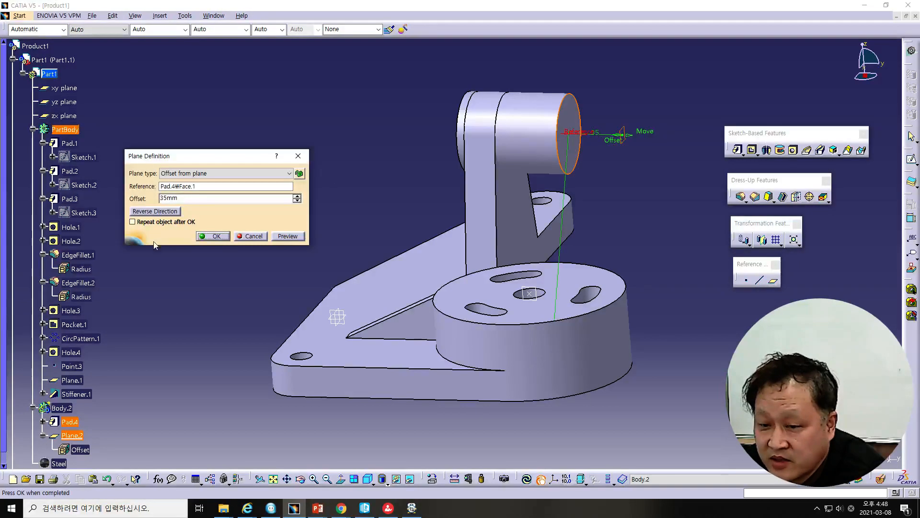
- Reverse the offset direction of Plane.2 so it cuts through the Pad.4 cylinder
left_click(251, 236)
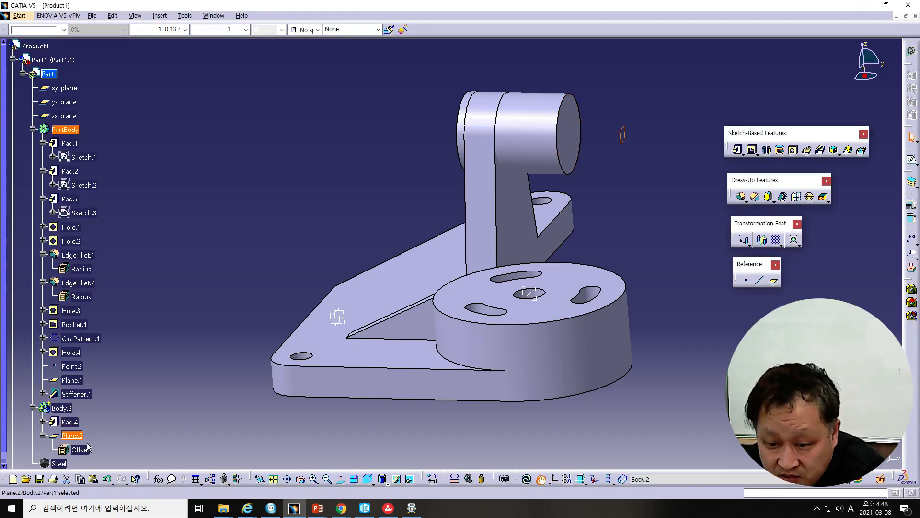
right_click(74, 435)
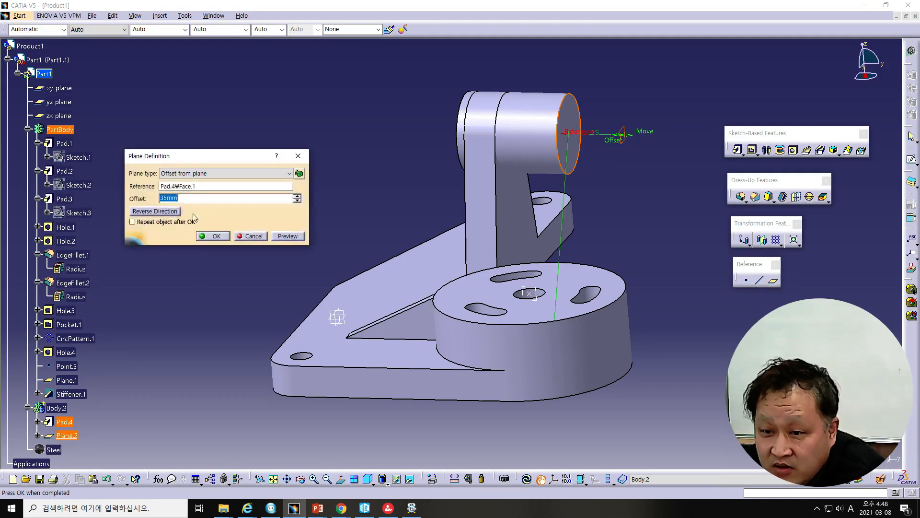
left_click(155, 211)
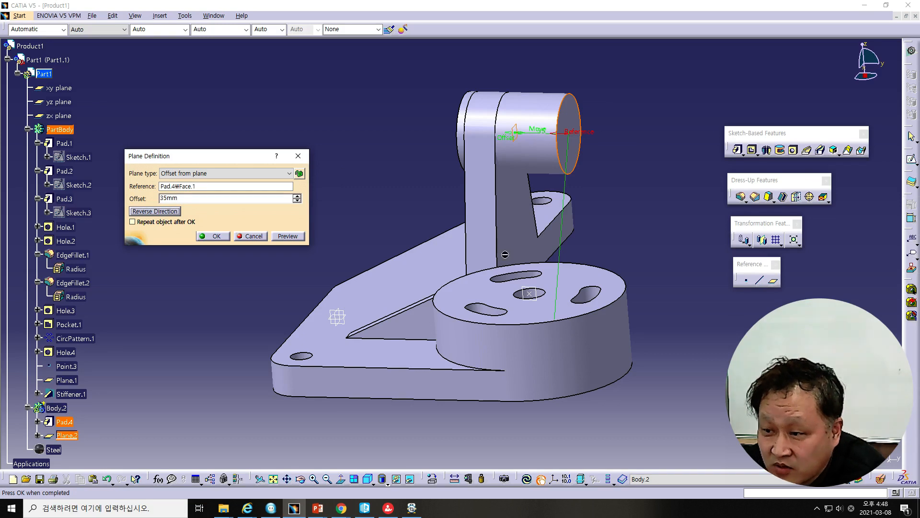
scroll(517, 203, "down", 1)
middle_click_drag(516, 202, 570, 229)
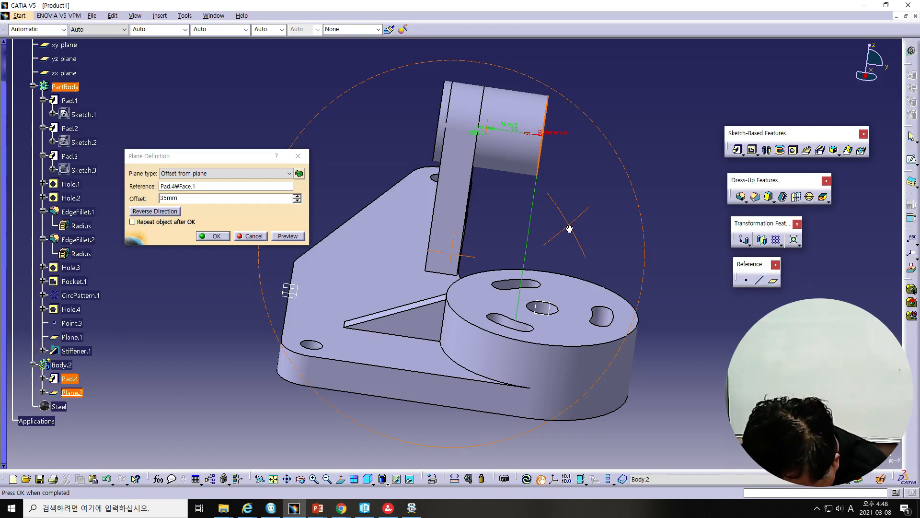
middle_click_drag(569, 229, 570, 228)
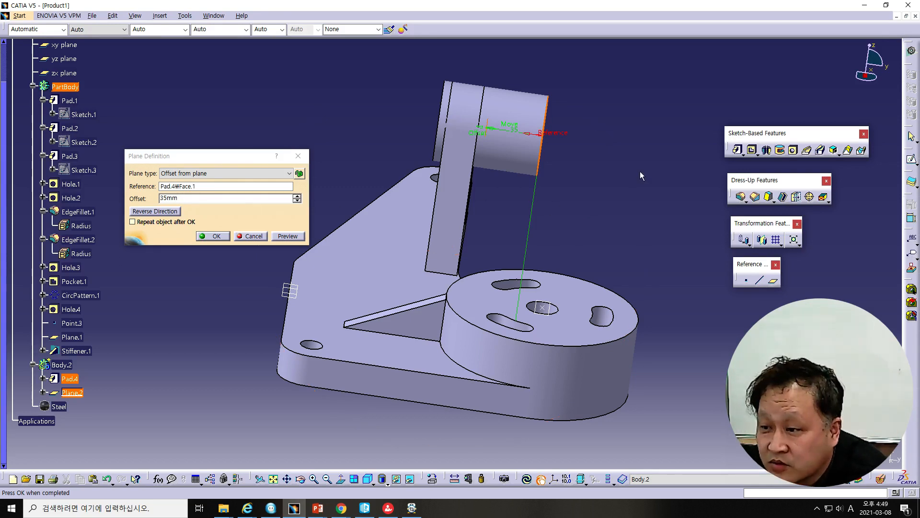
middle_click_drag(618, 171, 361, 198)
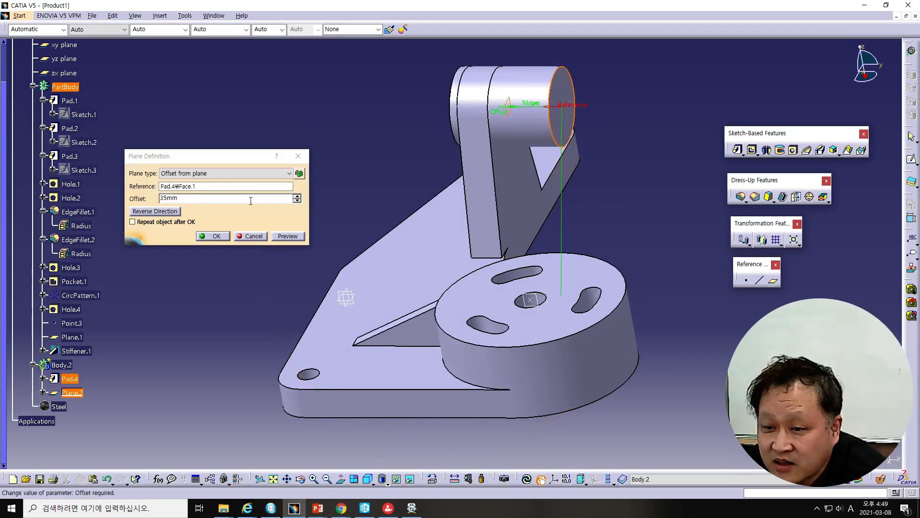
left_click(214, 236)
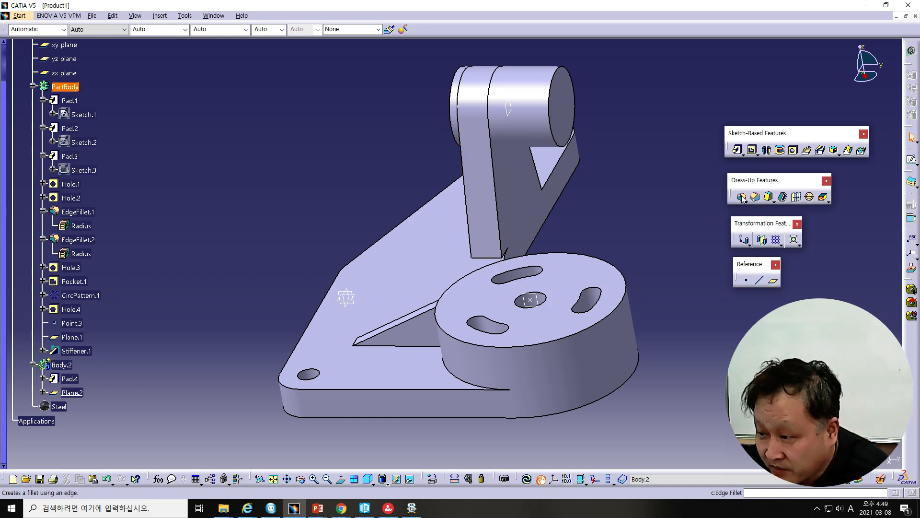
- Draft the cylindrical face of Pad.4 by 10 degrees, using Plane.2 as the neutral element
left_click(768, 196)
left_click_drag(209, 279, 276, 148)
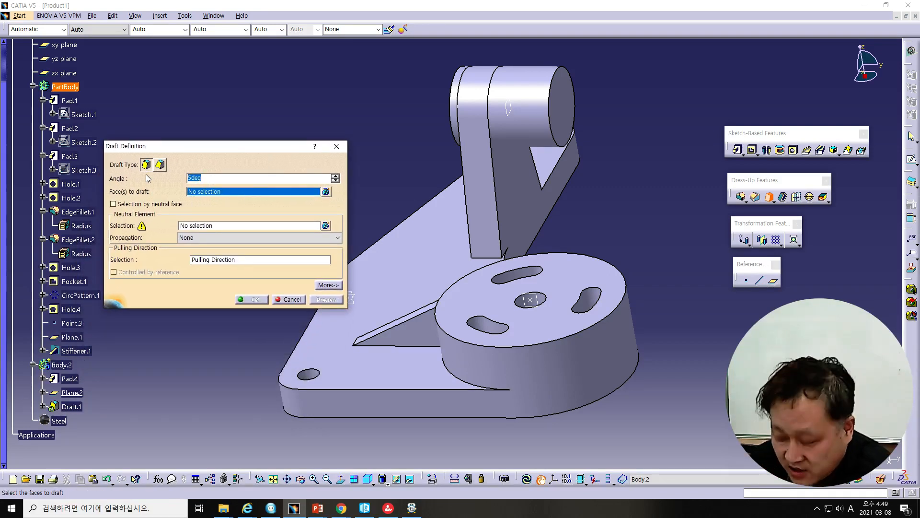
type("10")
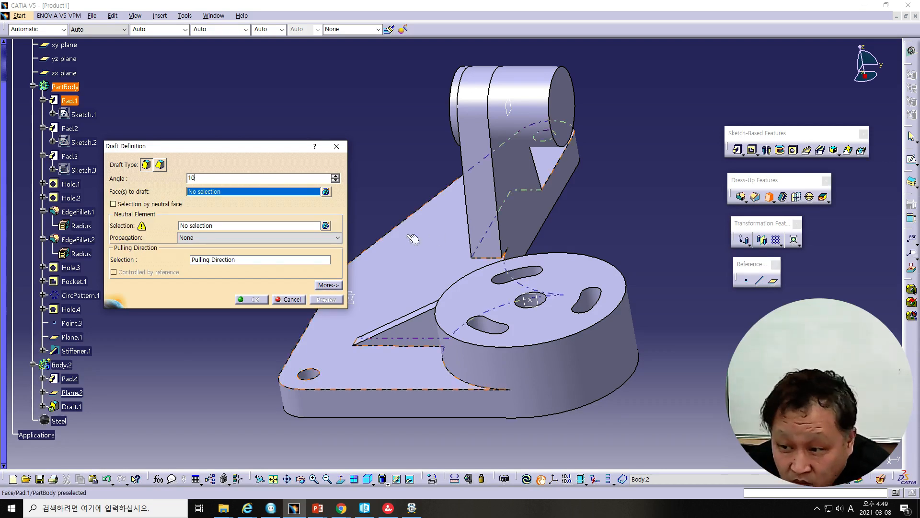
left_click(530, 111)
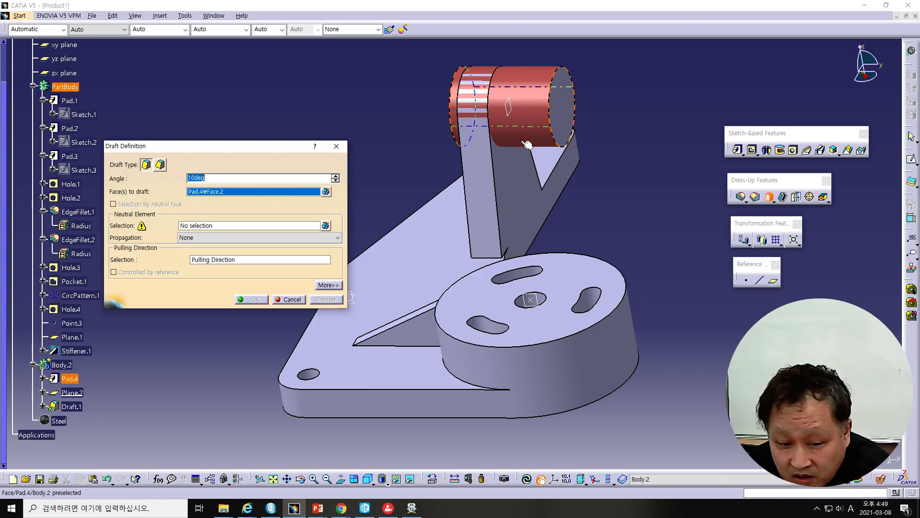
left_click(216, 226)
left_click(512, 116)
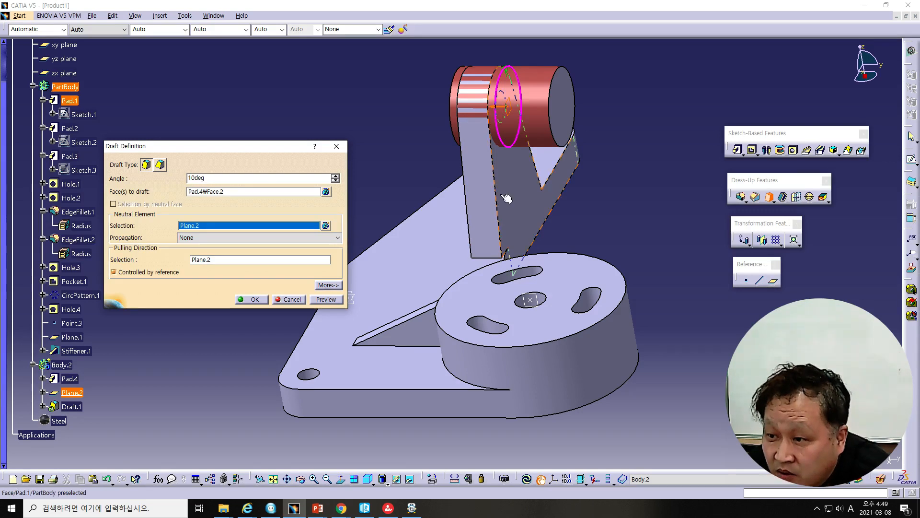
left_click(330, 299)
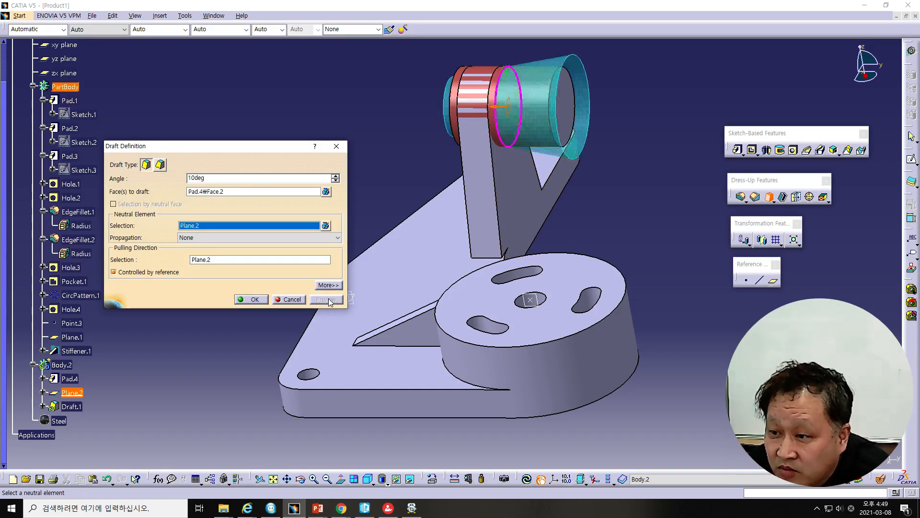
left_click(254, 299)
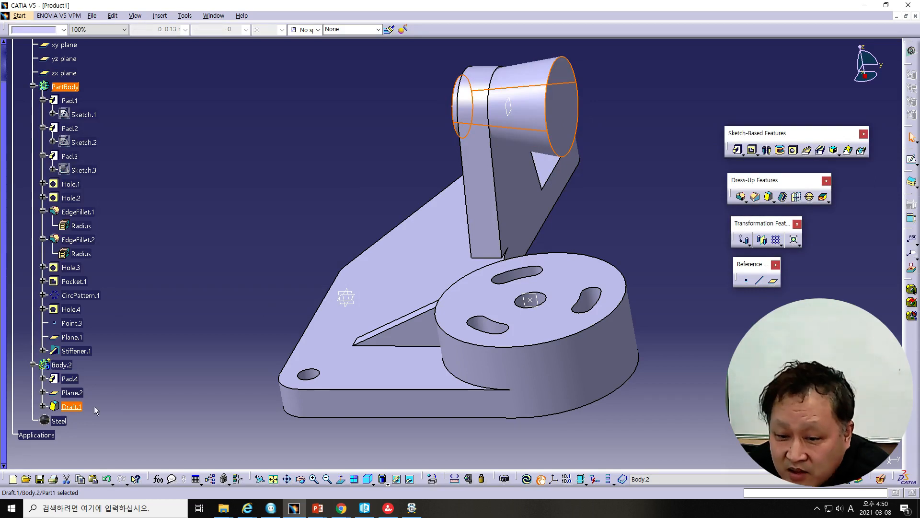
- Reverse the pulling direction of Draft.1 and preview the result before applying it
double_click(76, 407)
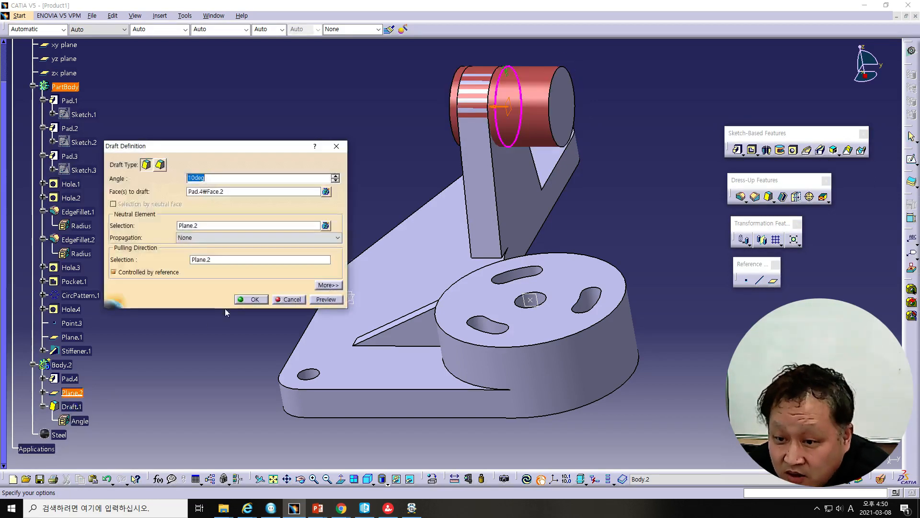
left_click(500, 109)
left_click(326, 299)
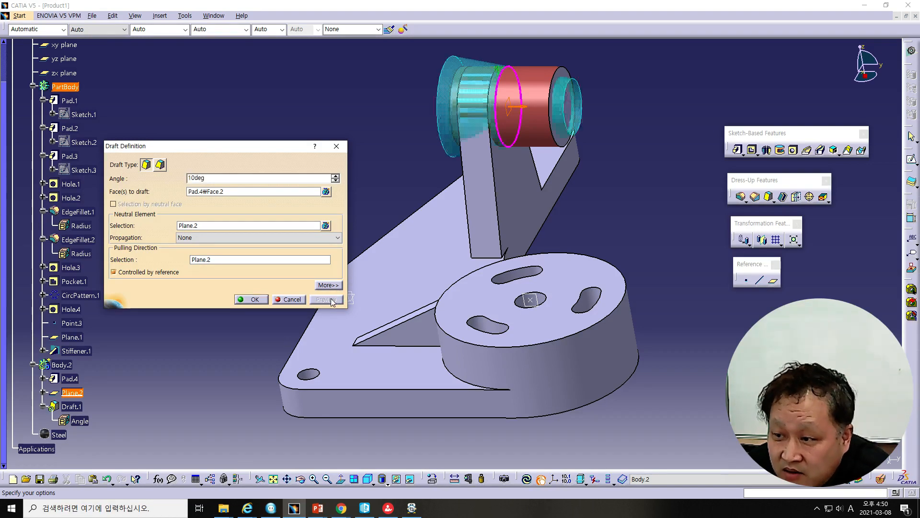
left_click(252, 299)
left_click(254, 223)
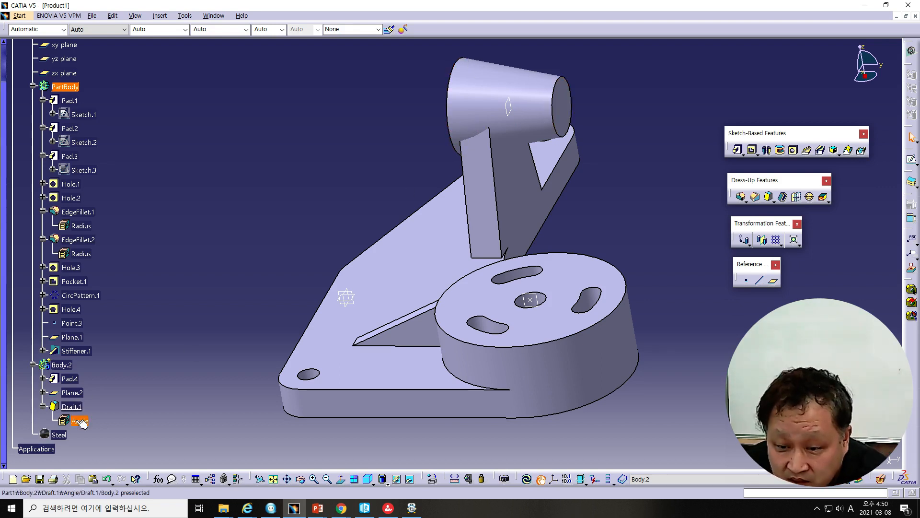
- Reopen Draft.1 and examine its pulling direction and neutral element selections
double_click(72, 406)
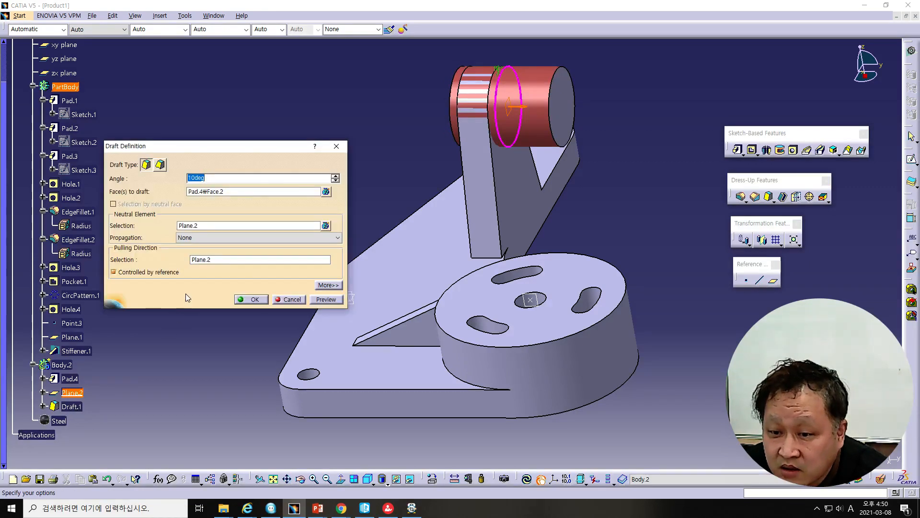
left_click(209, 260)
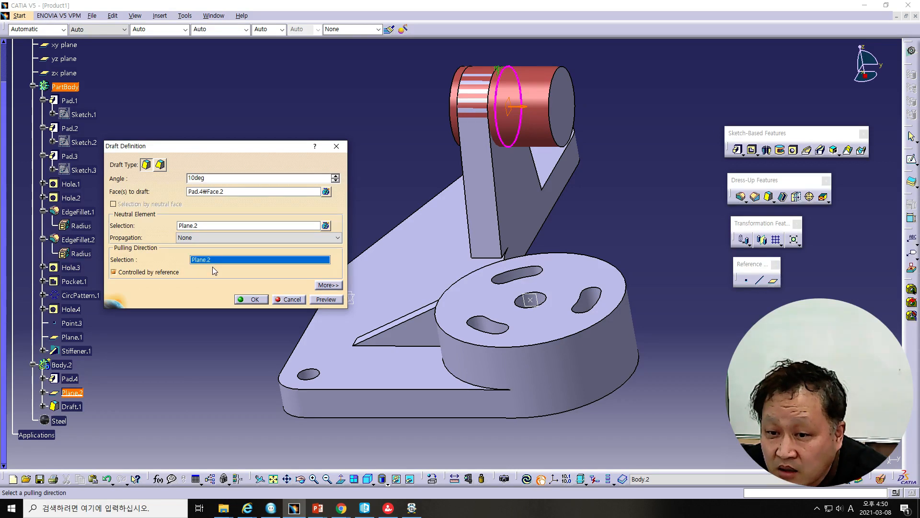
left_click(205, 226)
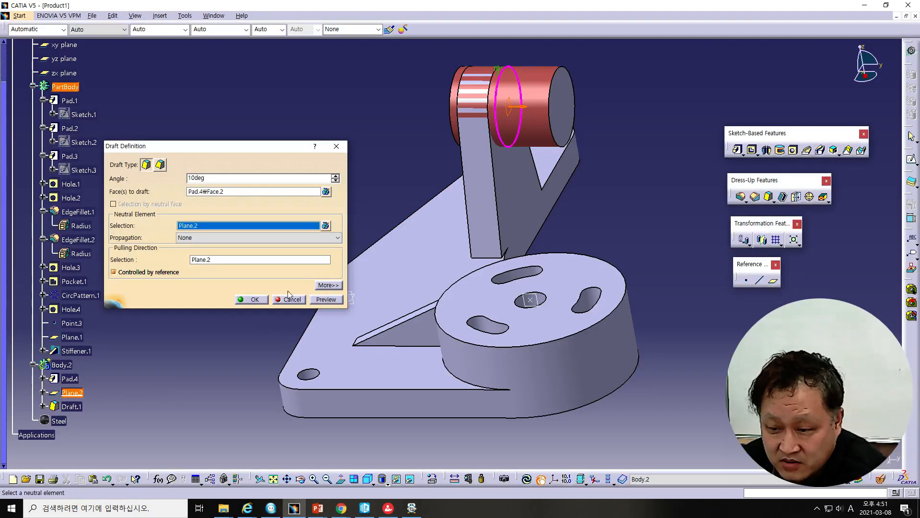
left_click(251, 299)
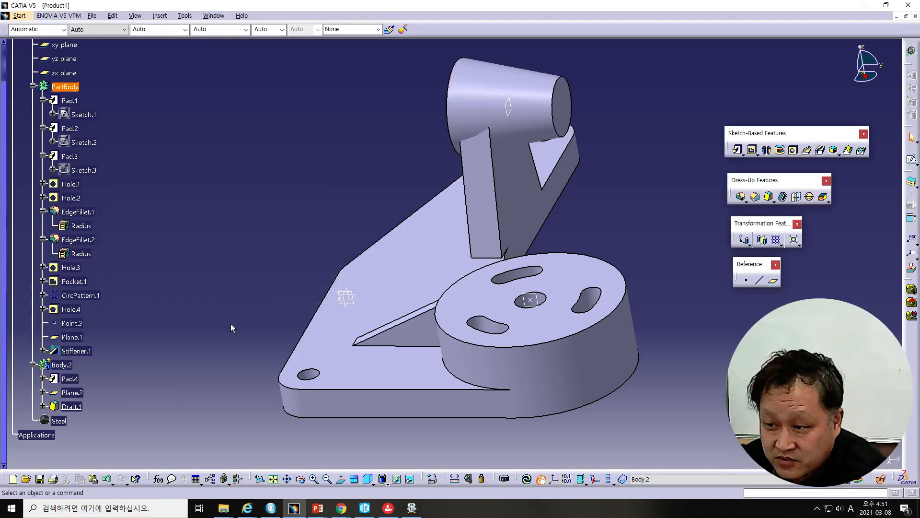
- Reopen Draft.1 and make its parting element the same as the neutral element, Plane.2
double_click(72, 406)
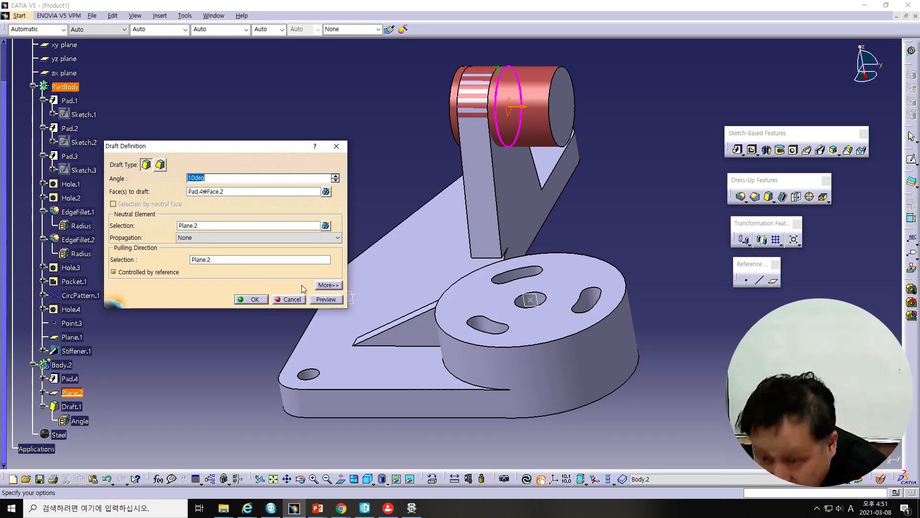
left_click(327, 285)
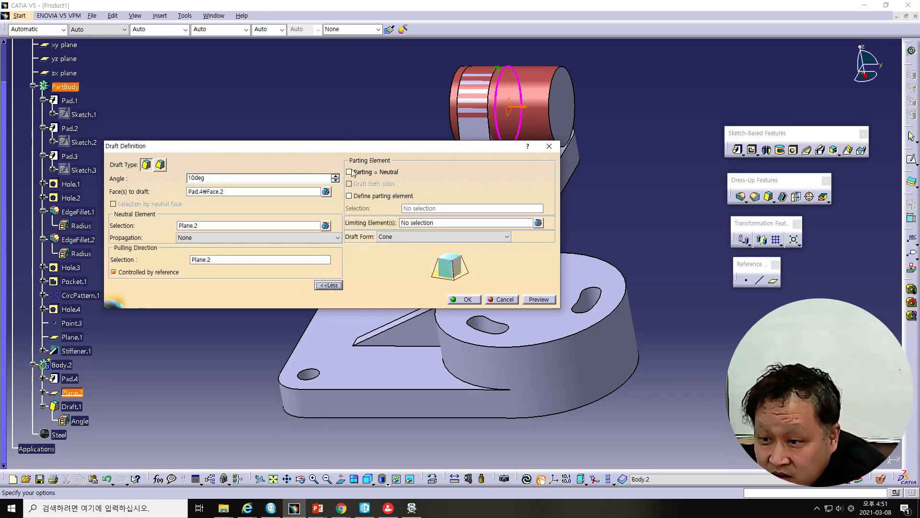
left_click(349, 172)
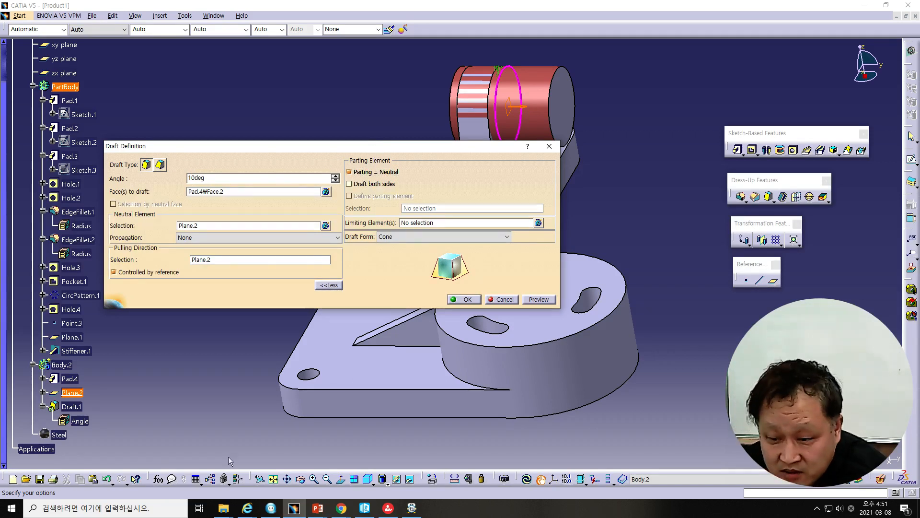
- Switch to the PowerPoint lesson and enlarge the draft settings picture on slide 27, returning to CATIA after checking it
left_click(317, 508)
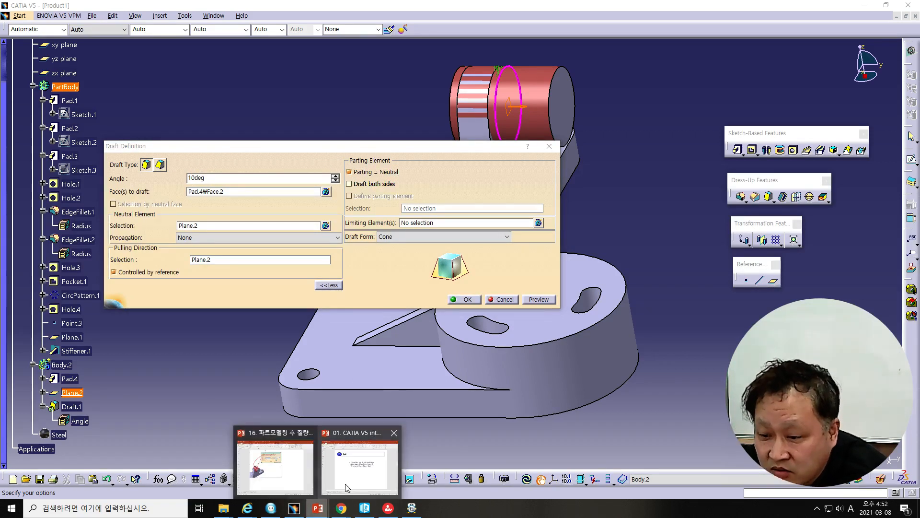
left_click(295, 482)
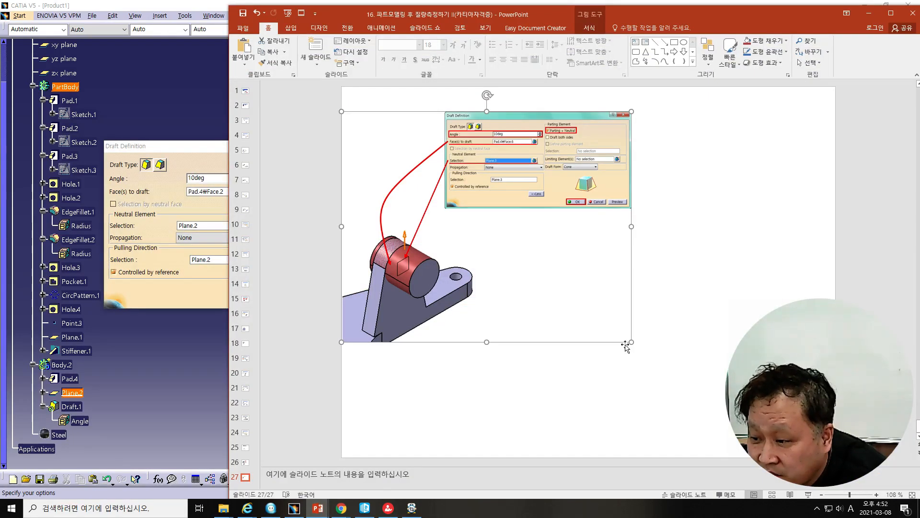
left_click_drag(632, 342, 763, 446)
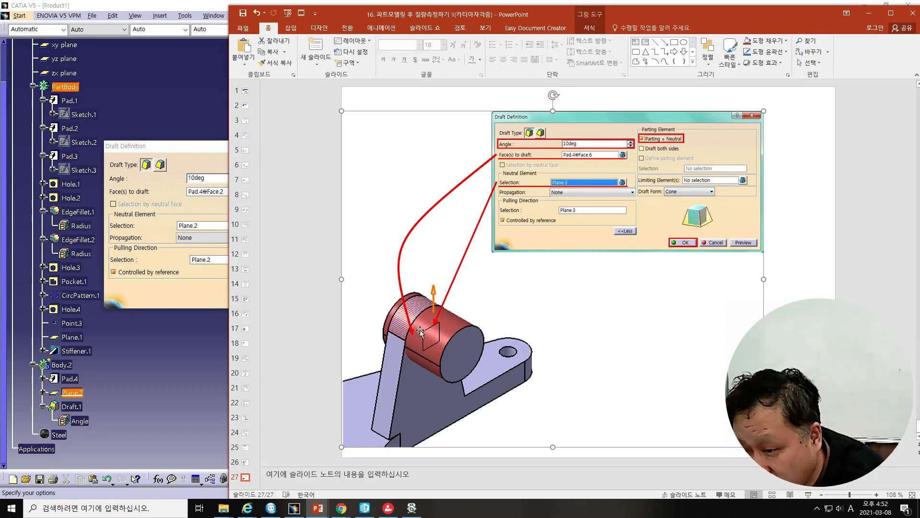
left_click(869, 13)
- Preview and apply the edited Draft.1, and inspect the tapered cylinder from the side
left_click(539, 300)
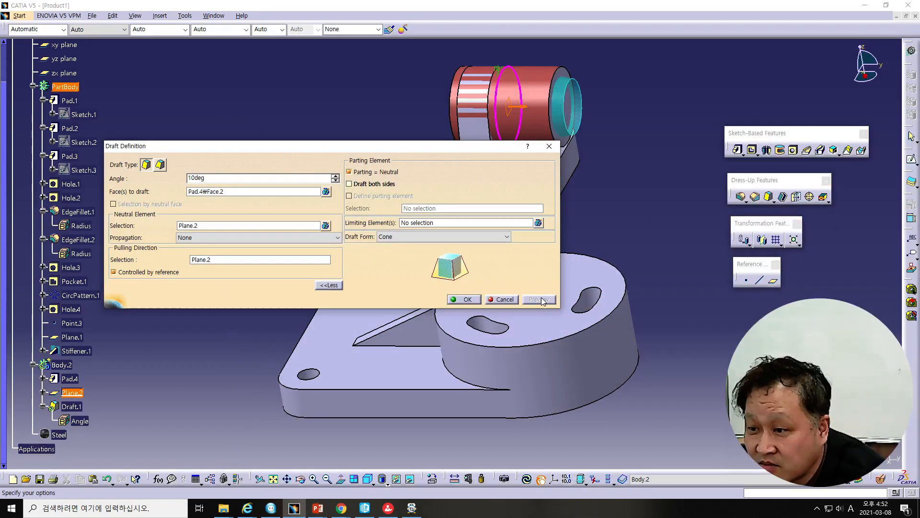
left_click(464, 299)
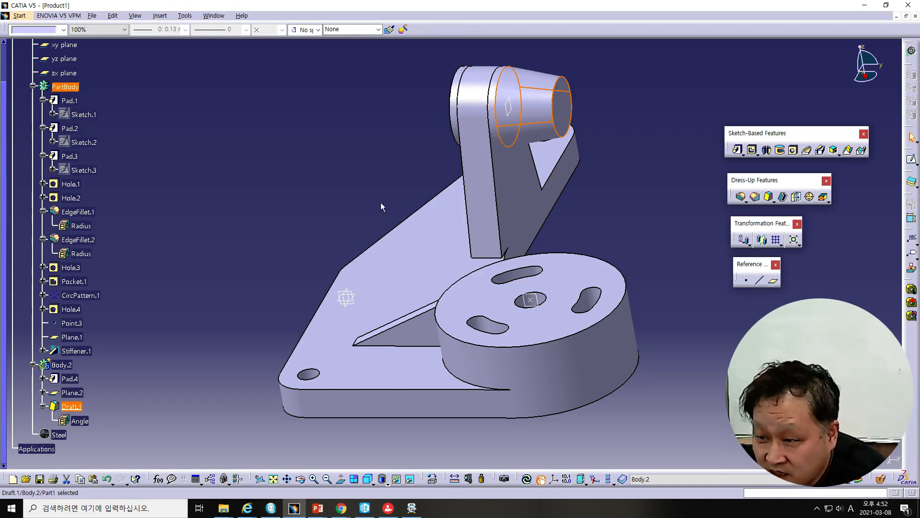
scroll(392, 197, "down", 3)
middle_click_drag(393, 196, 470, 203)
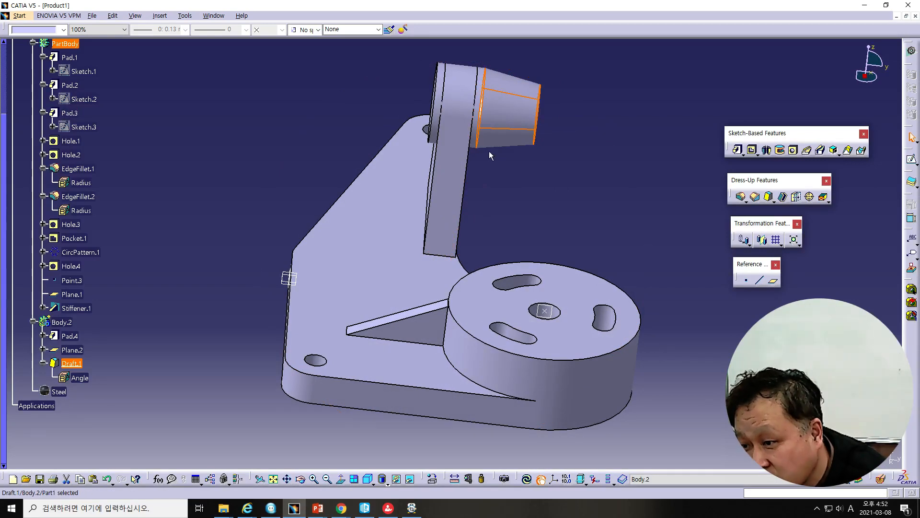
left_click(565, 198)
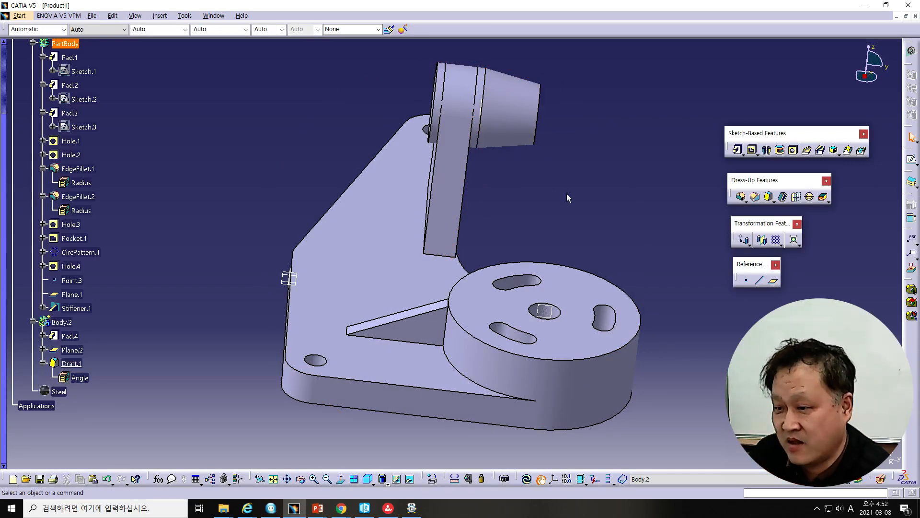
middle_click_drag(567, 194, 509, 203)
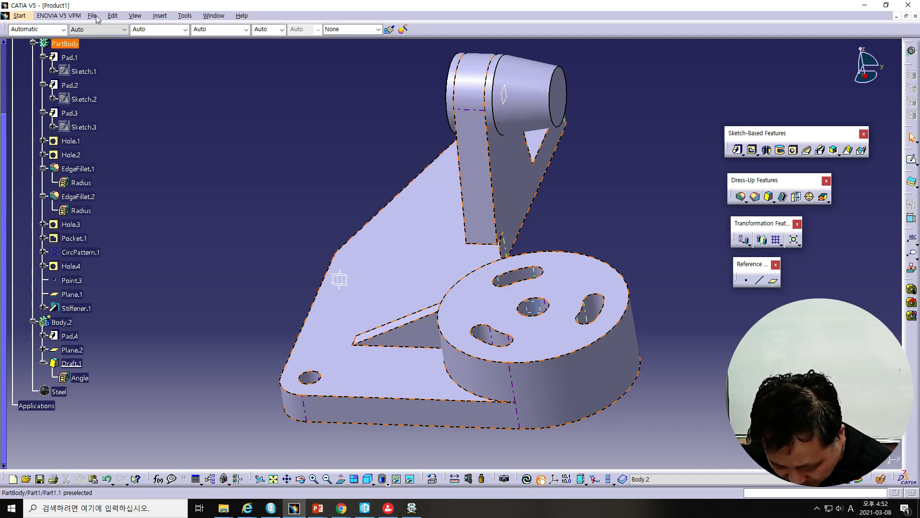
- Assemble Body.2 to PartBody after Stiffener.1, continuing despite the broken relation order
left_click(159, 16)
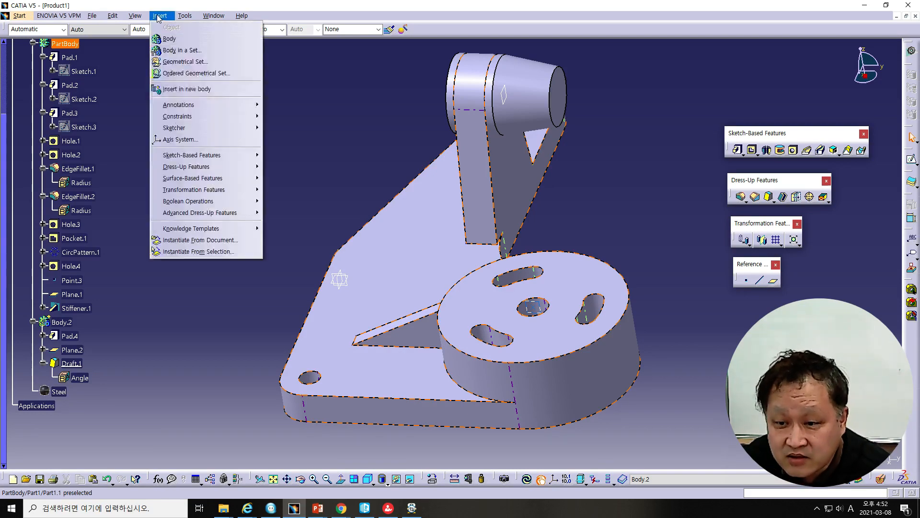
mouse_move(175, 179)
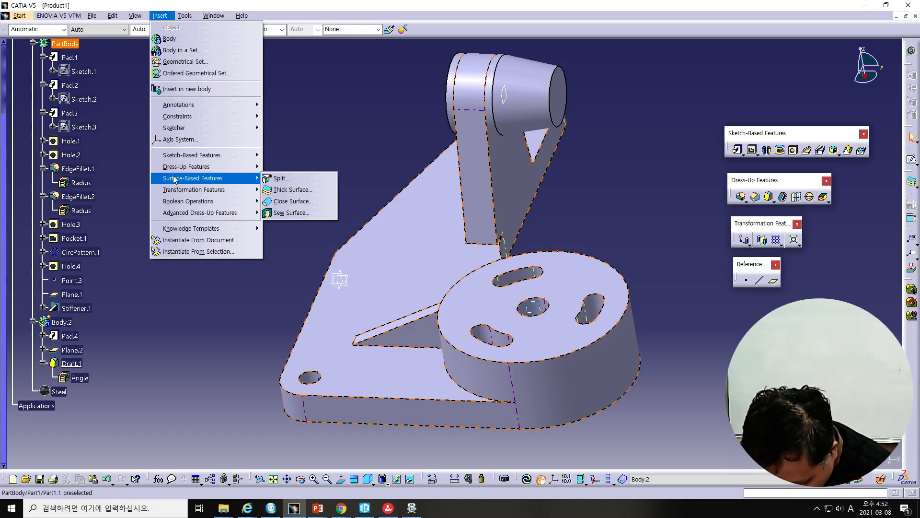
mouse_move(187, 204)
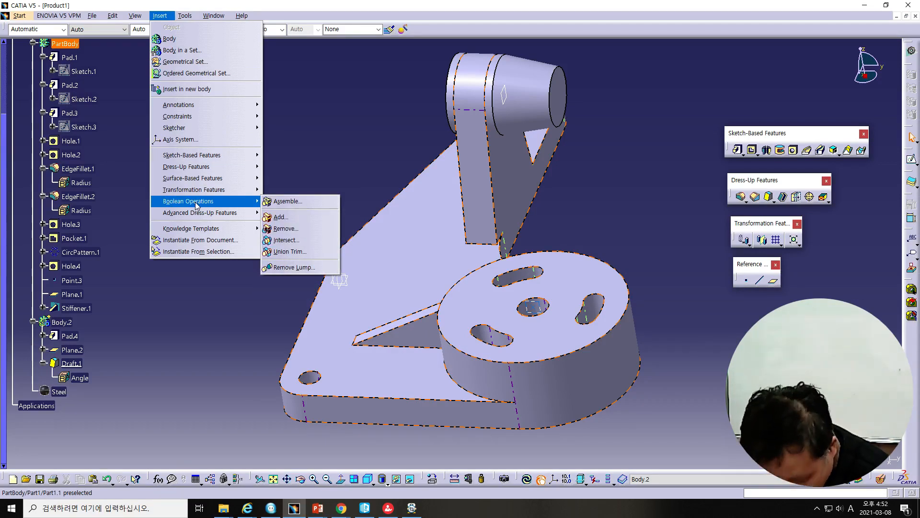
left_click(290, 204)
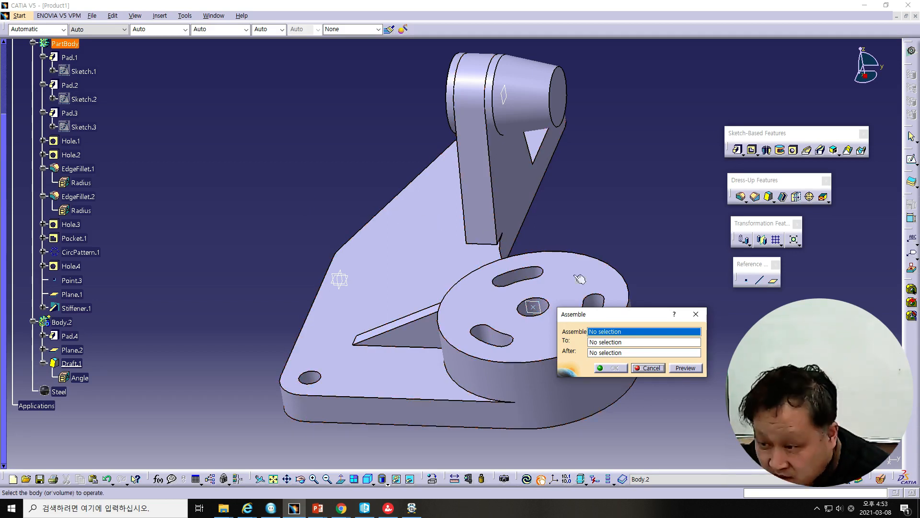
left_click_drag(627, 314, 254, 161)
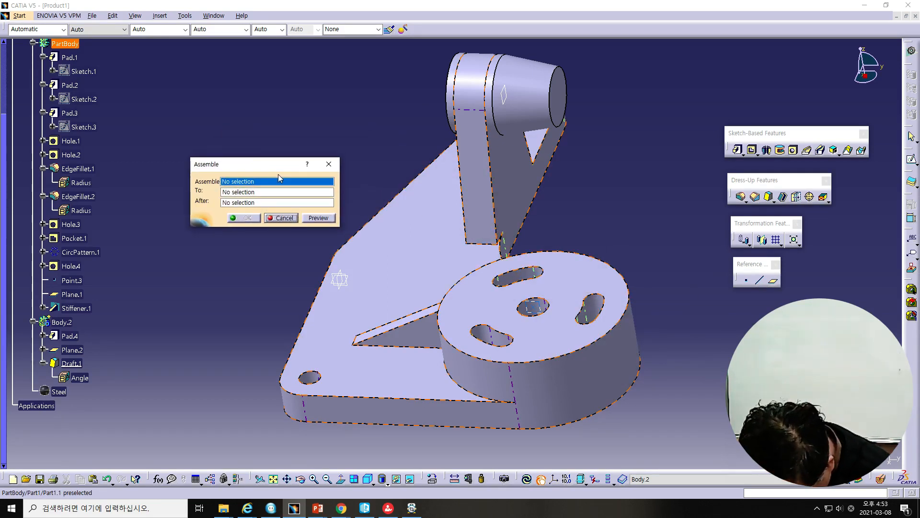
left_click(70, 326)
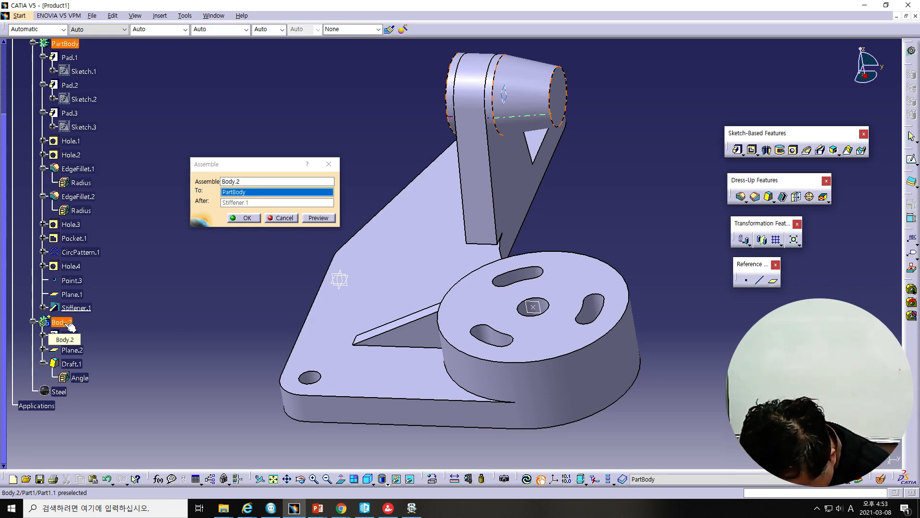
left_click(244, 219)
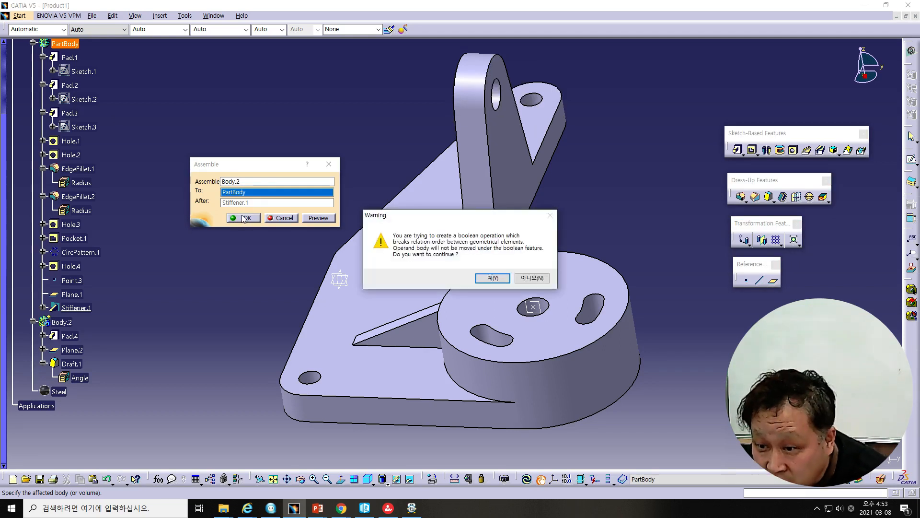
left_click(489, 279)
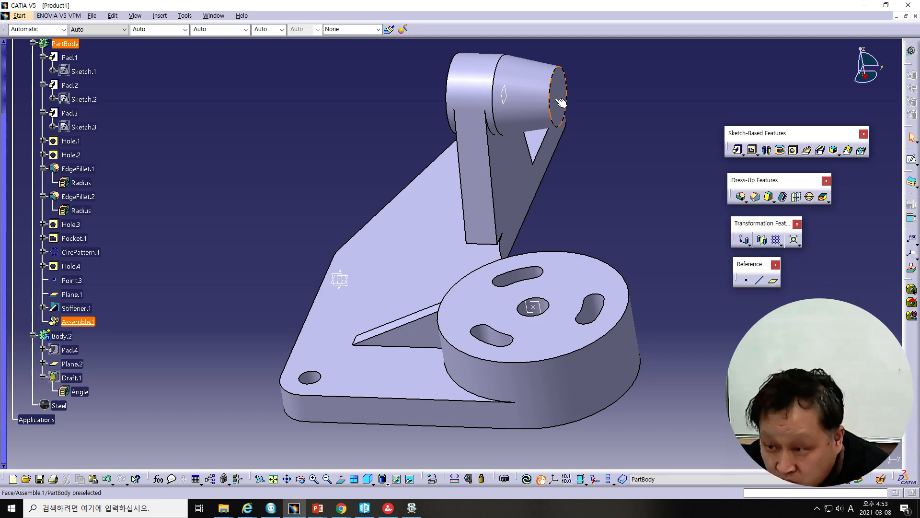
- Begin a 20 mm Up To Next hole on the tapered cylinder's small end face and edit its positioning sketch
left_click(794, 150)
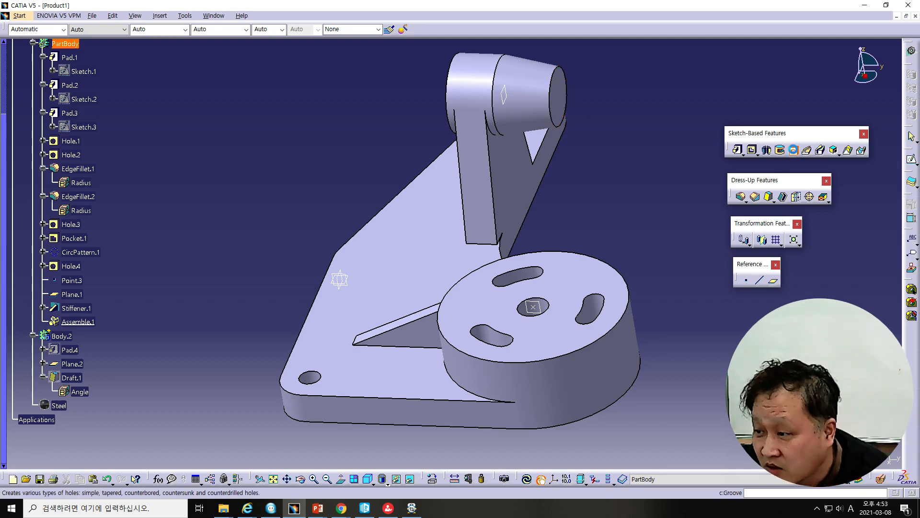
left_click(570, 105)
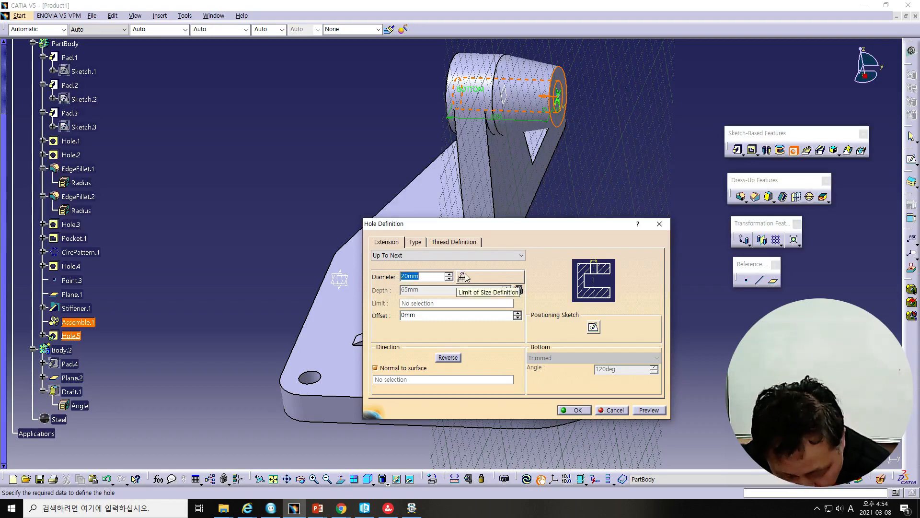
left_click(594, 327)
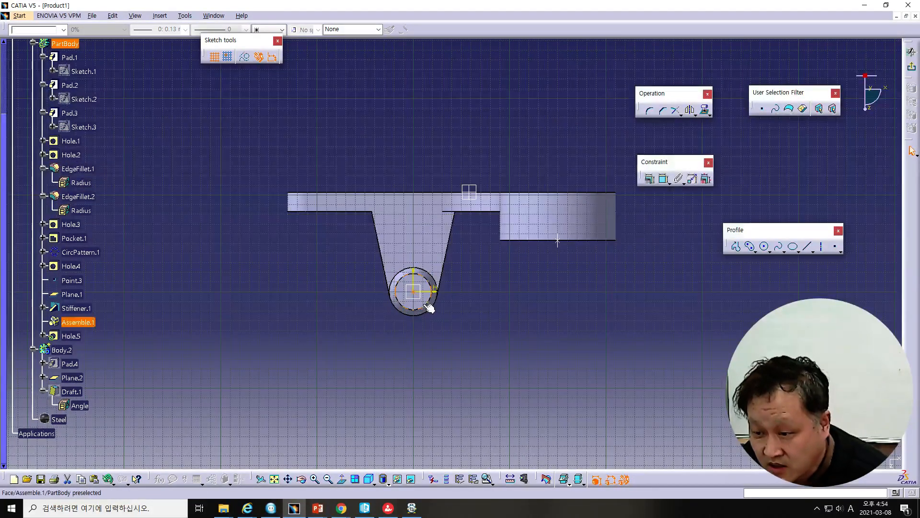
left_click(428, 306)
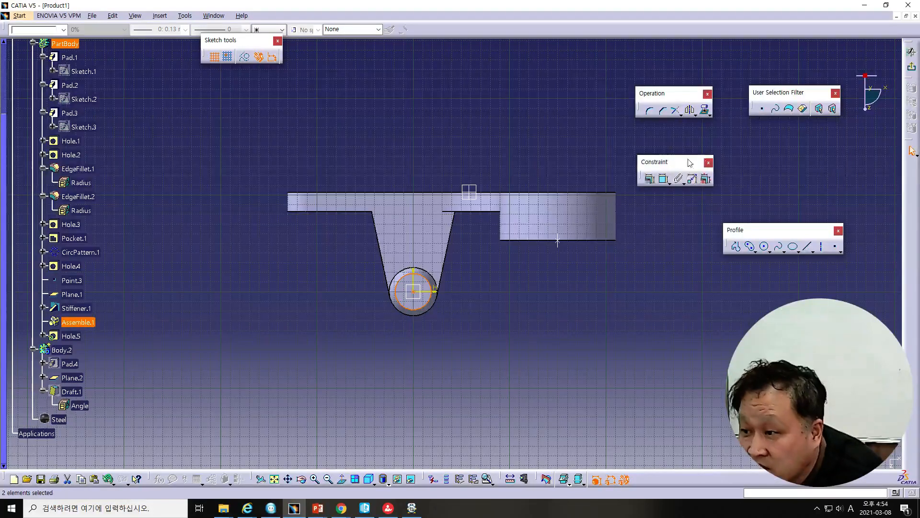
left_click(650, 178)
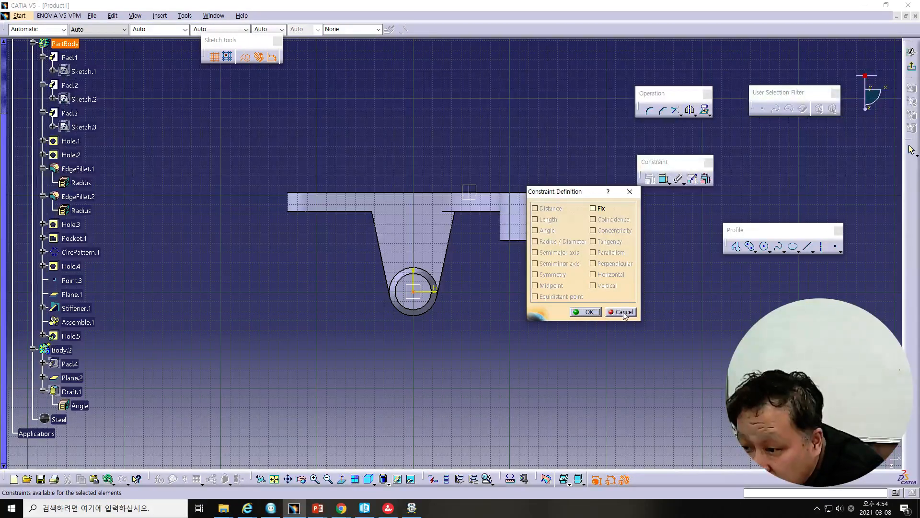
left_click(594, 310)
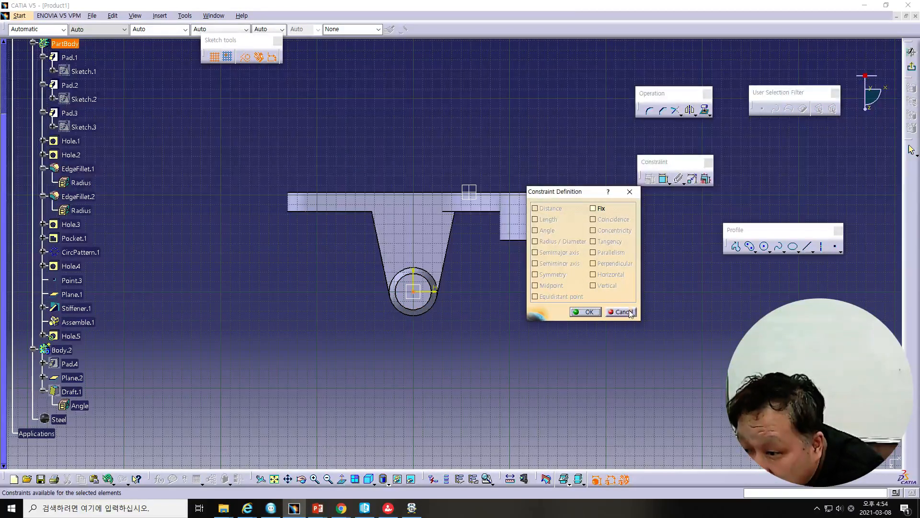
left_click(621, 310)
left_click(459, 333)
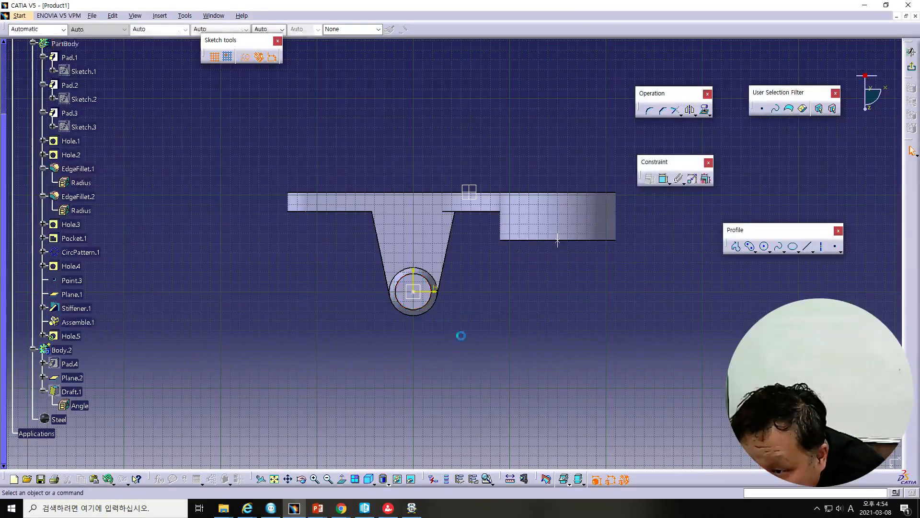
- Constrain the hole centre concentric with the cylinder end face's circular edge and finish the 20 mm hole
left_click(416, 293)
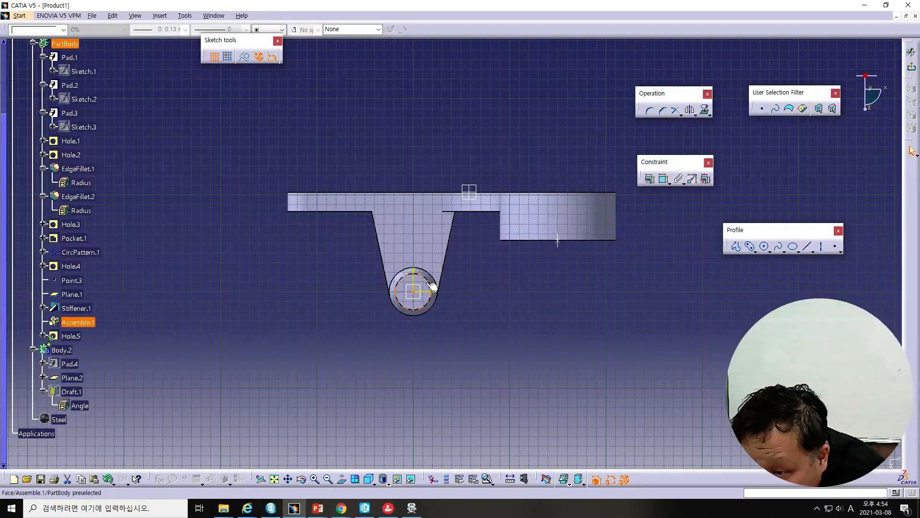
left_click(432, 286)
left_click(650, 178)
left_click(593, 231)
left_click(585, 311)
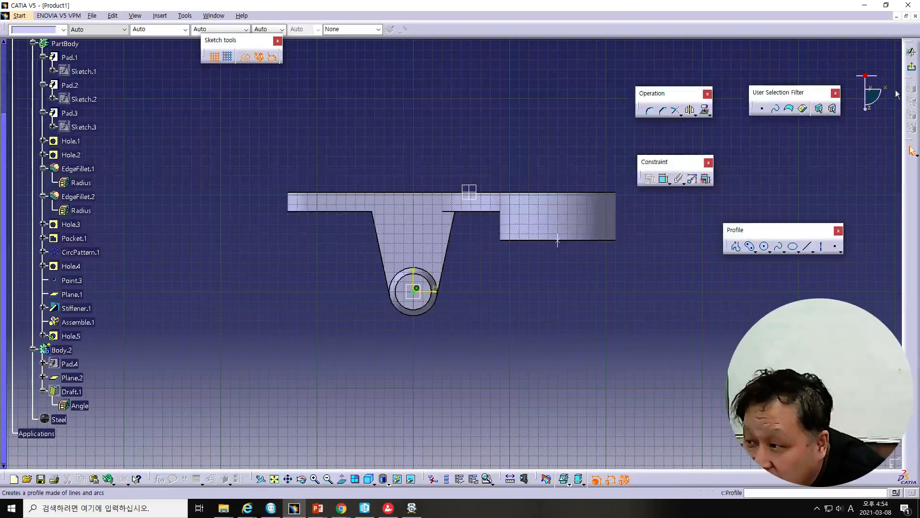
left_click(910, 70)
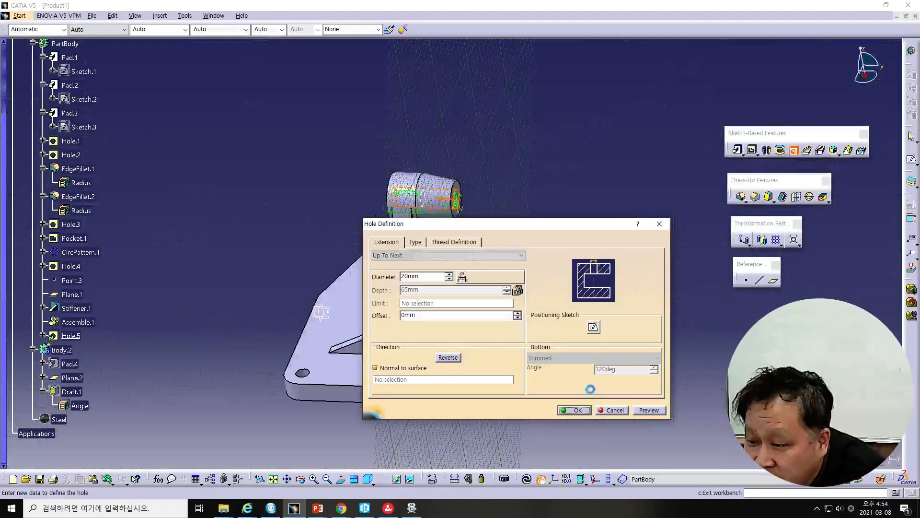
left_click(578, 410)
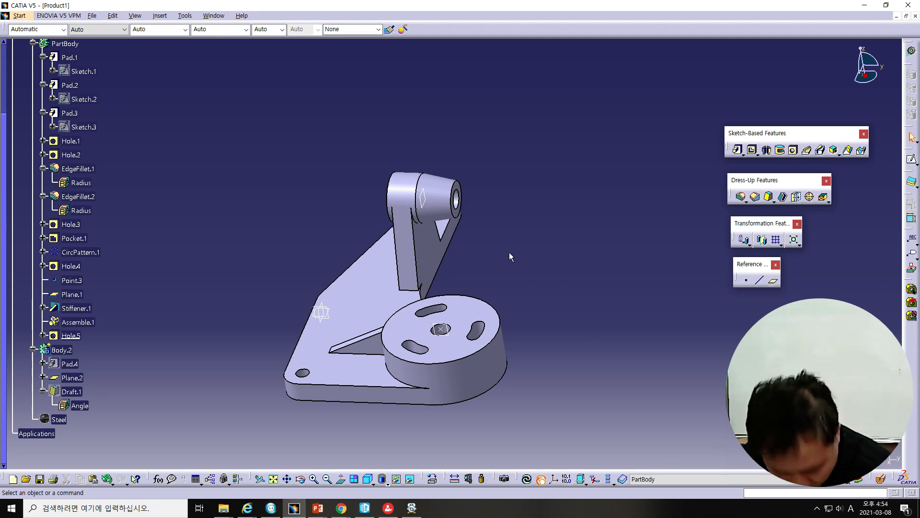
- Start a new sketch on the tapered cylinder's small annular end face
middle_click_drag(560, 270, 490, 213)
left_click(460, 211)
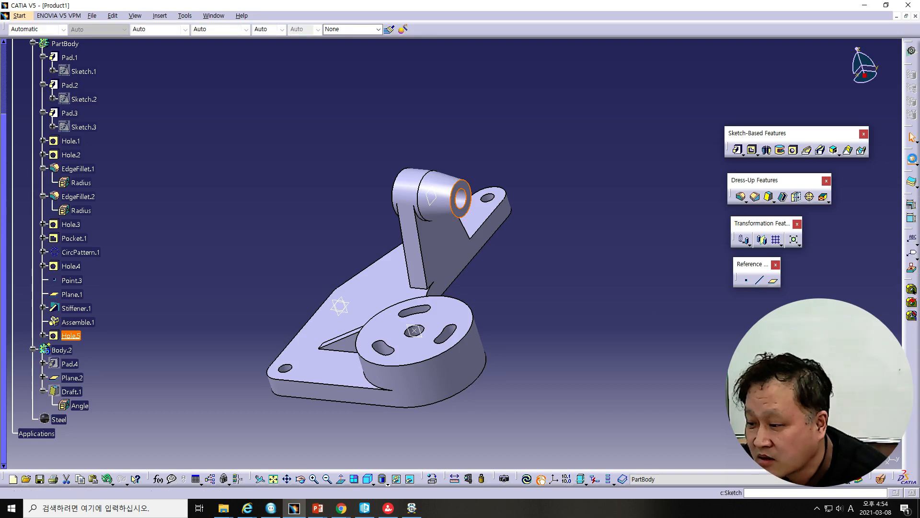
left_click(914, 161)
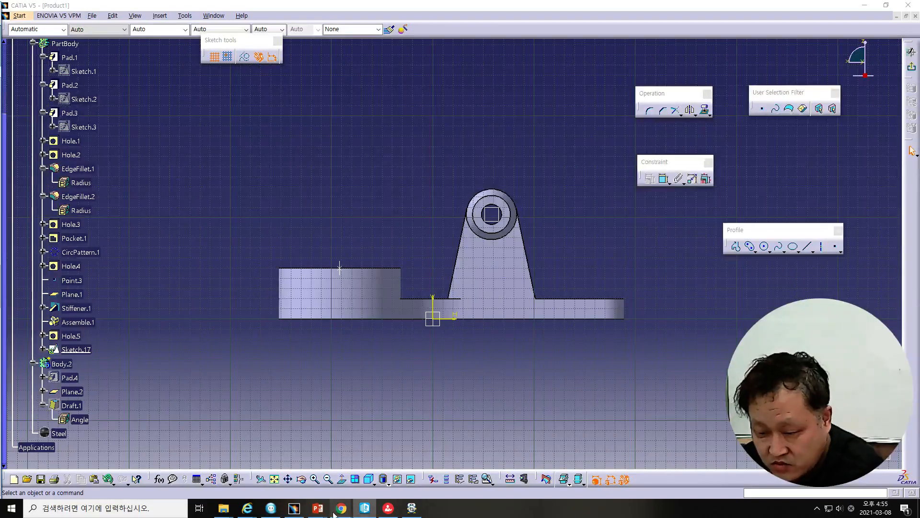
- Switch to the PowerPoint lesson, add slide 28 after the last slide, and paste the copied keyway sketch picture onto it
mouse_move(318, 508)
left_click(288, 479)
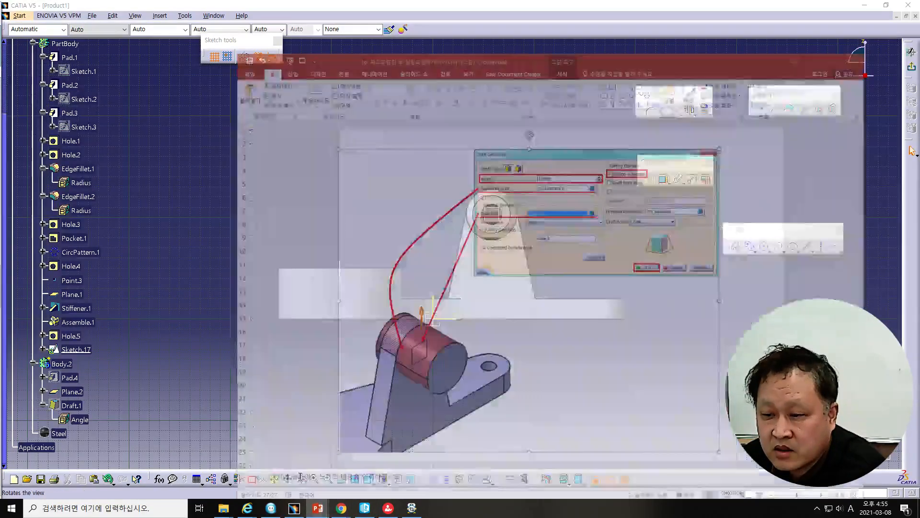
left_click(248, 486)
key("Return")
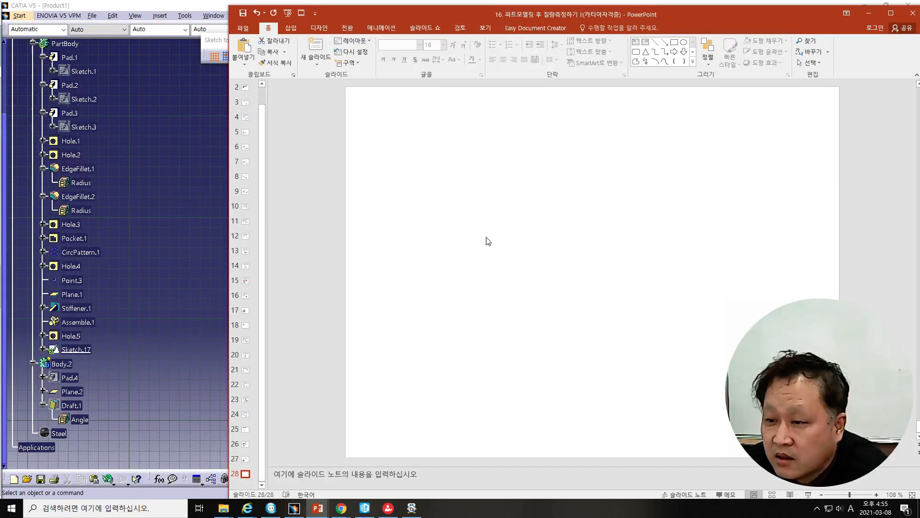
key("ctrl+v")
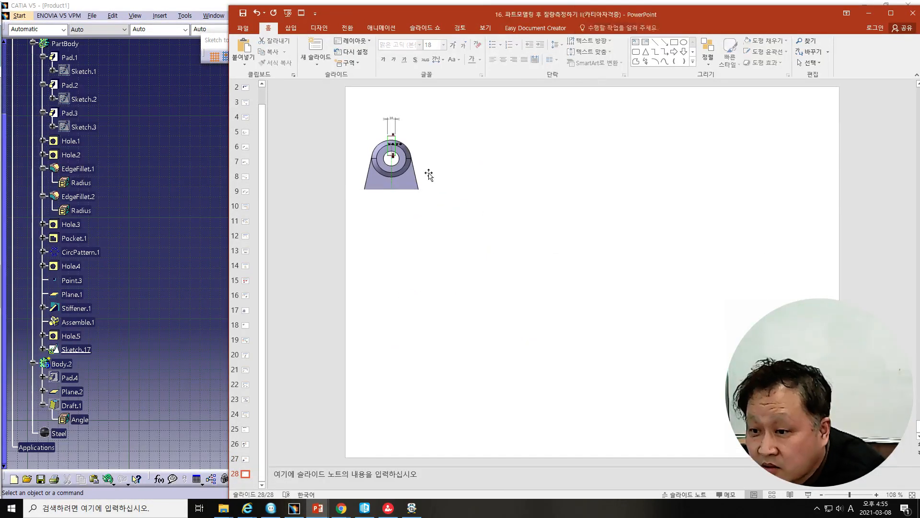
- Enlarge the pasted keyway picture on slide 28 and return to the open sketch in CATIA
left_click_drag(456, 190, 718, 376)
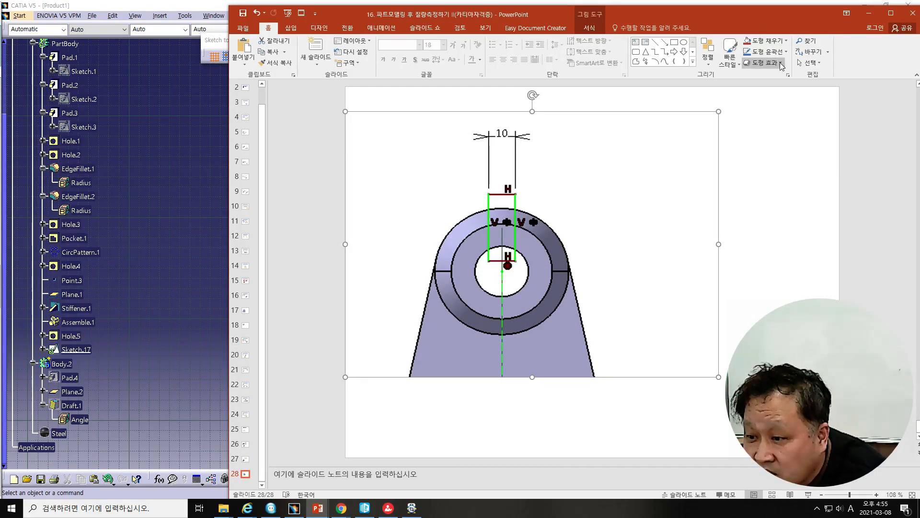
left_click(867, 11)
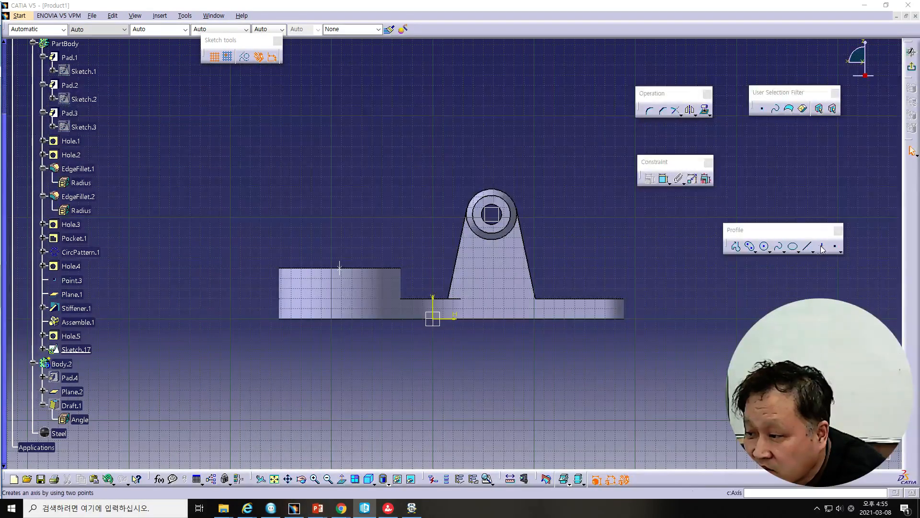
left_click(666, 232)
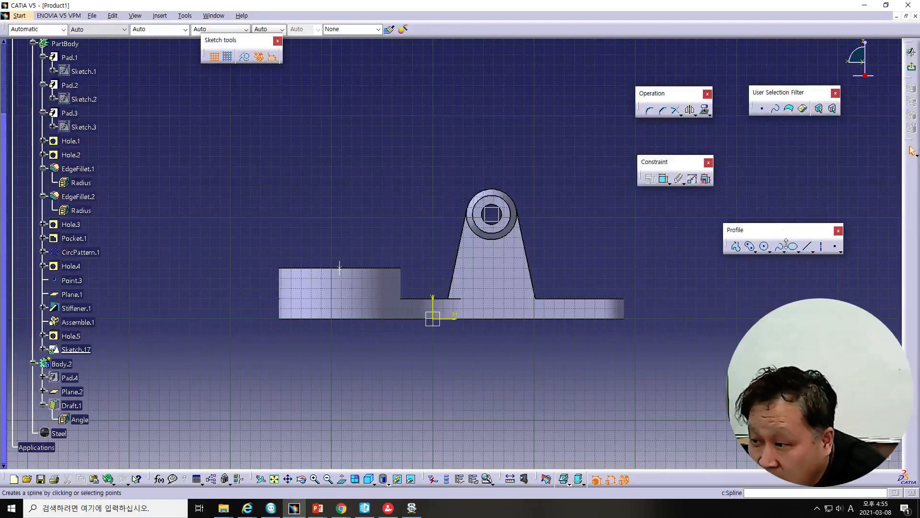
- Sketch an upright rectangle about 13 mm wide reaching from above the boss down into its 20 mm hole
left_click(754, 251)
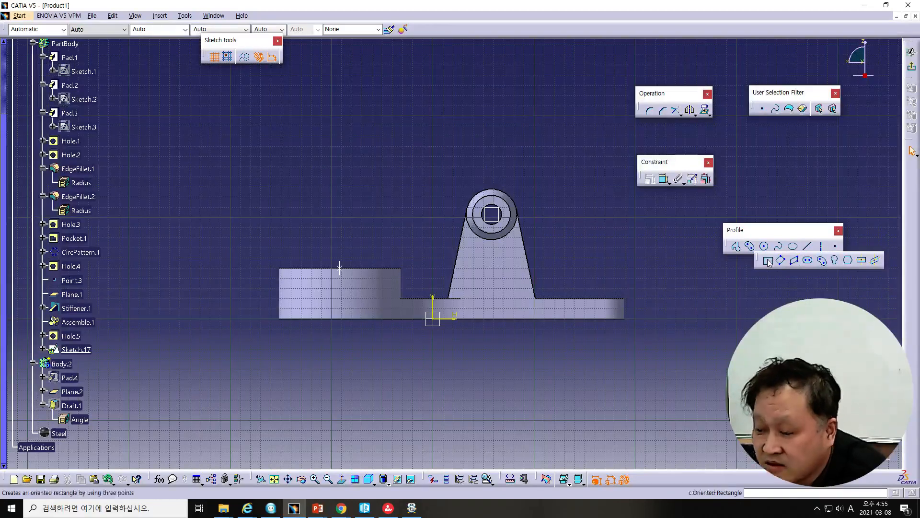
left_click(752, 258)
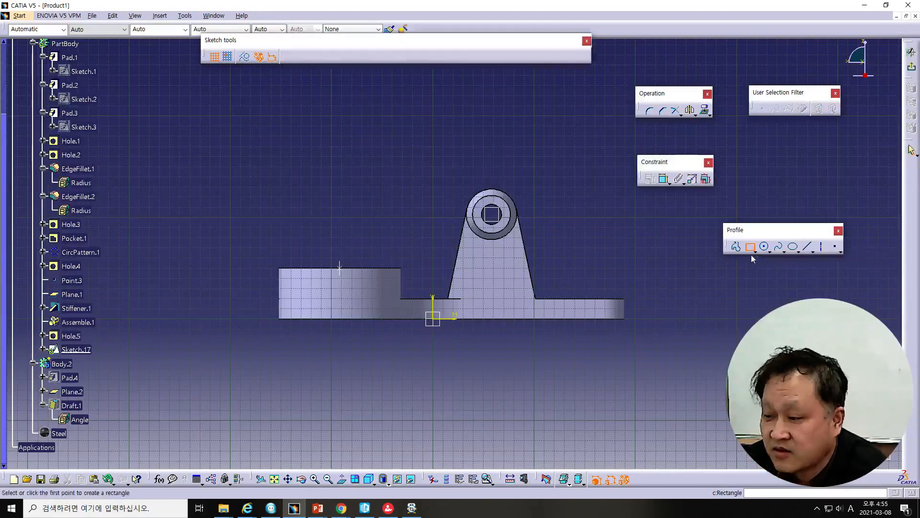
left_click(485, 161)
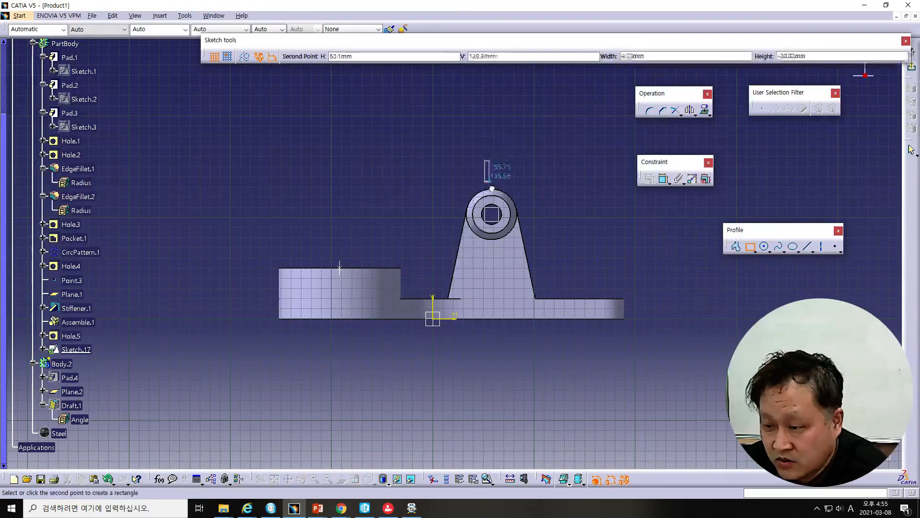
left_click(498, 220)
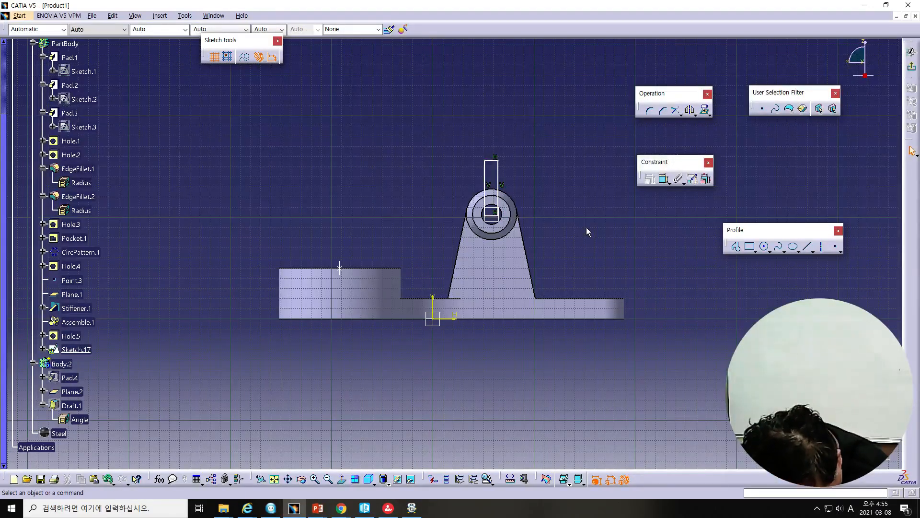
- Dimension the rectangle's width at its upper edge and set it to 10 mm
left_click(661, 178)
left_click(490, 161)
left_click(494, 139)
double_click(495, 138)
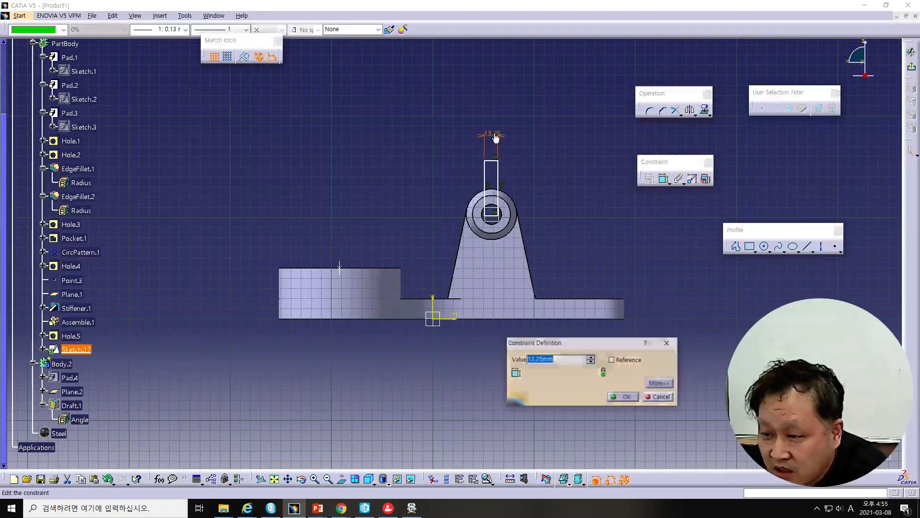
type("10")
key("Return")
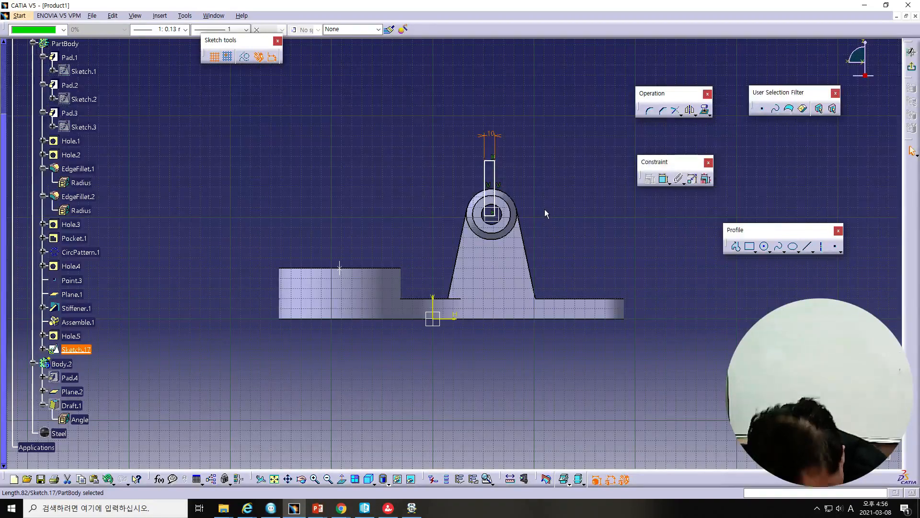
- Try a vertical axis drawn through the support beside the hole and delete it
middle_click_drag(561, 254, 546, 213)
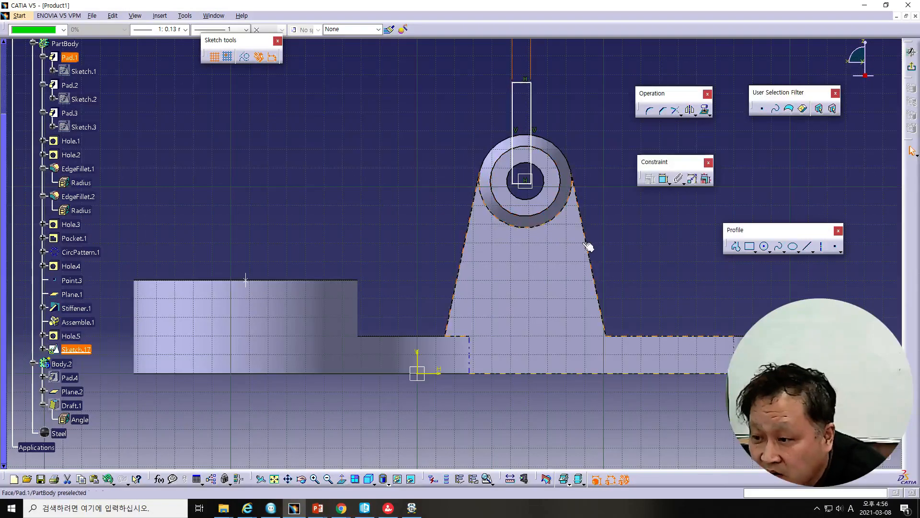
left_click(822, 248)
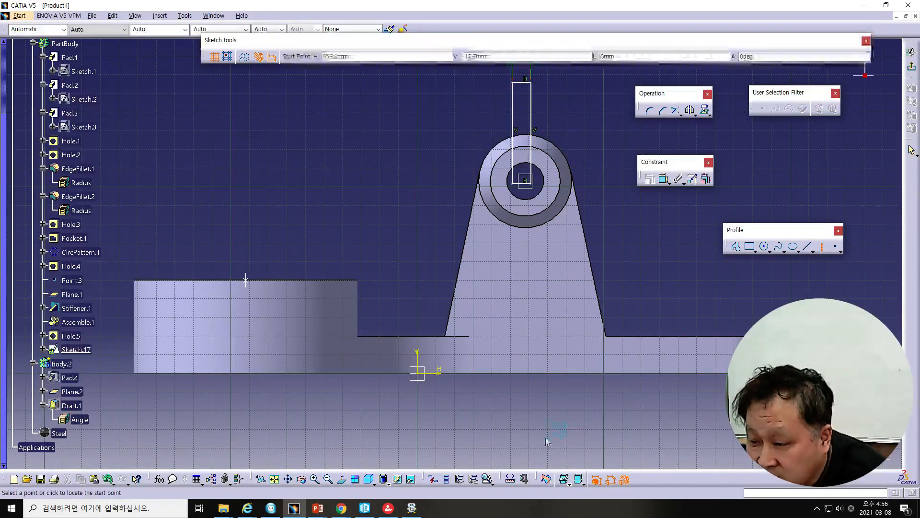
left_click(546, 396)
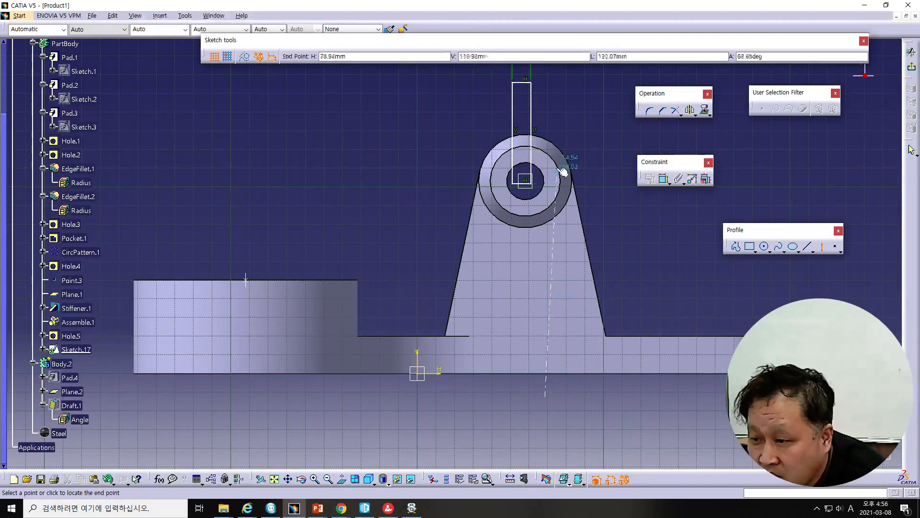
left_click(545, 72)
left_click(548, 72)
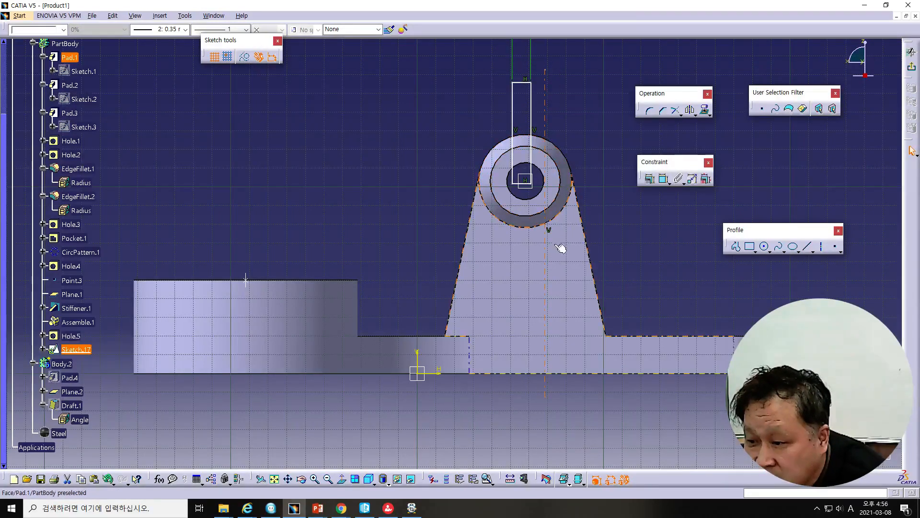
left_click(557, 265)
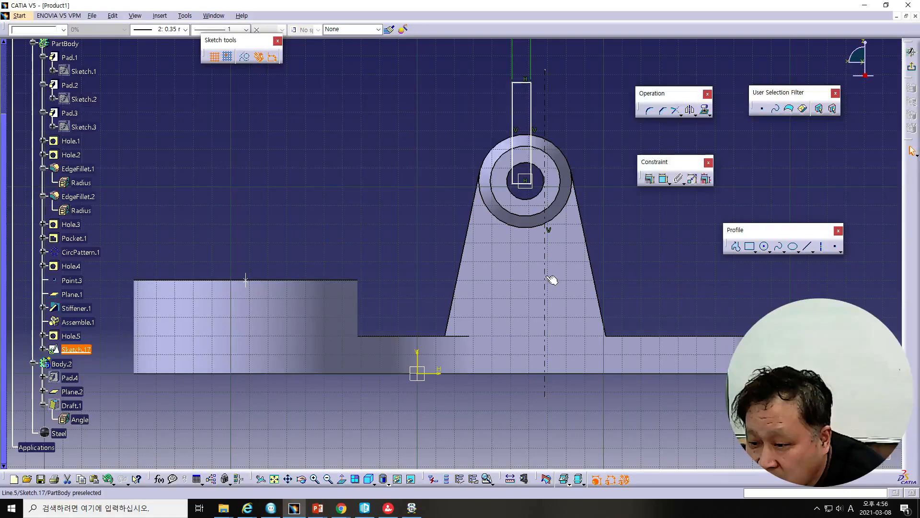
left_click(549, 312)
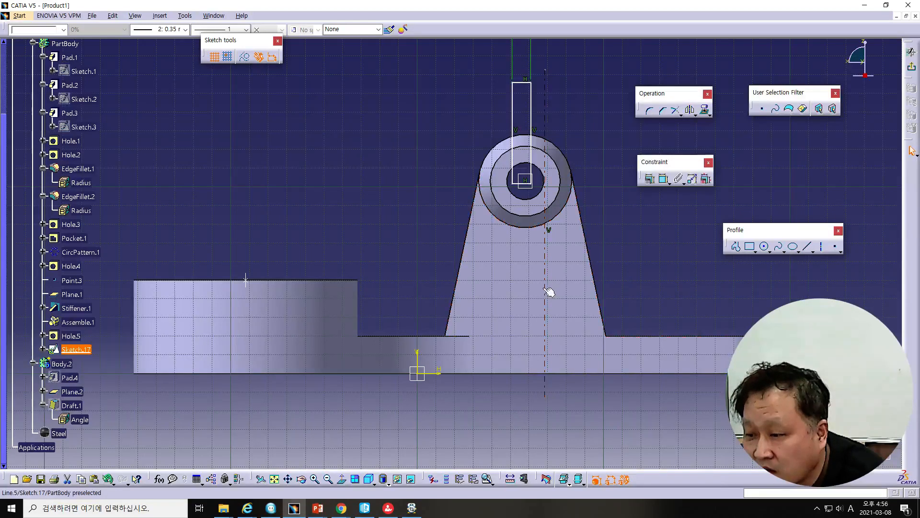
mouse_move(546, 289)
left_mouse_down()
mouse_move(525, 290)
mouse_move(545, 295)
left_mouse_up()
key("Delete")
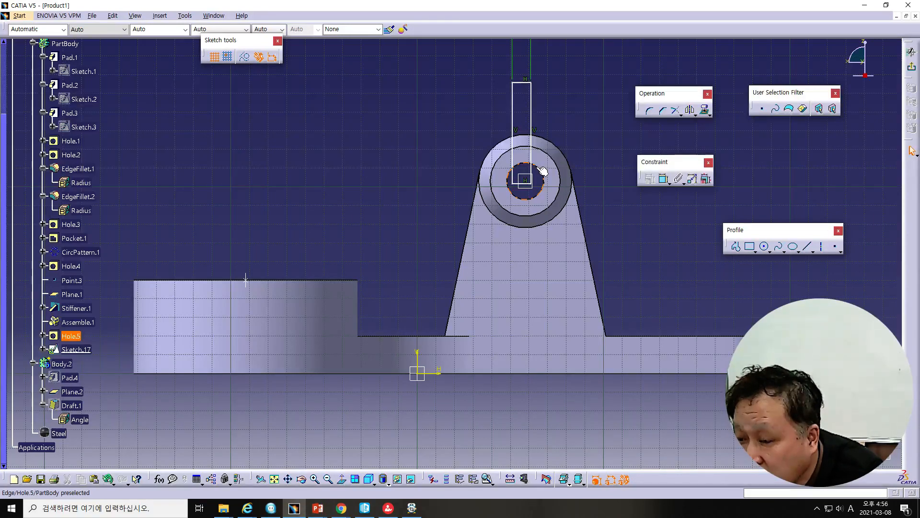
left_click(837, 249)
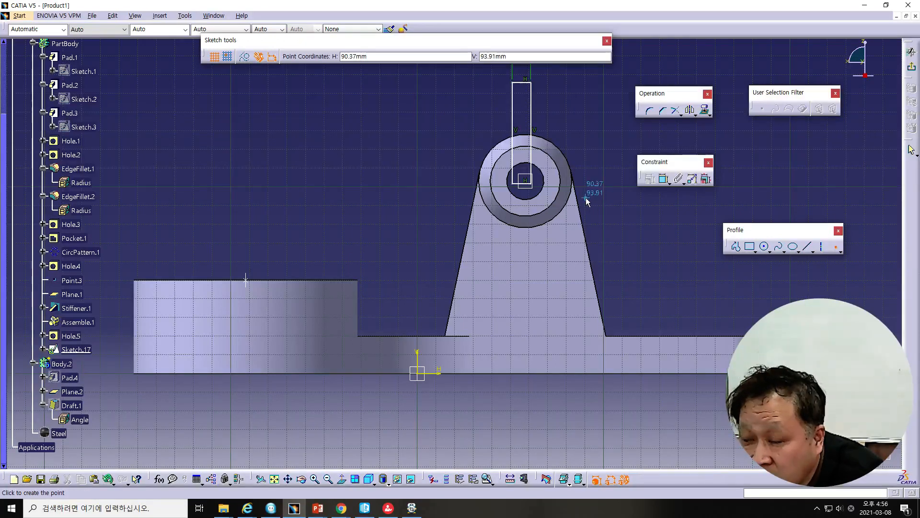
left_click(839, 248)
left_click(842, 252)
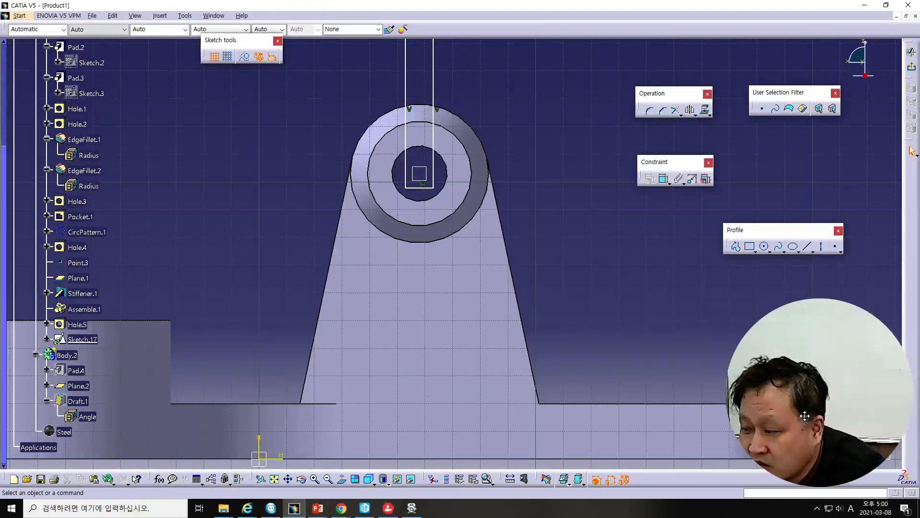
- Sketch a circle slightly smaller than the boss's hole, centred a little above the hole's centre
left_click(764, 247)
left_click(419, 160)
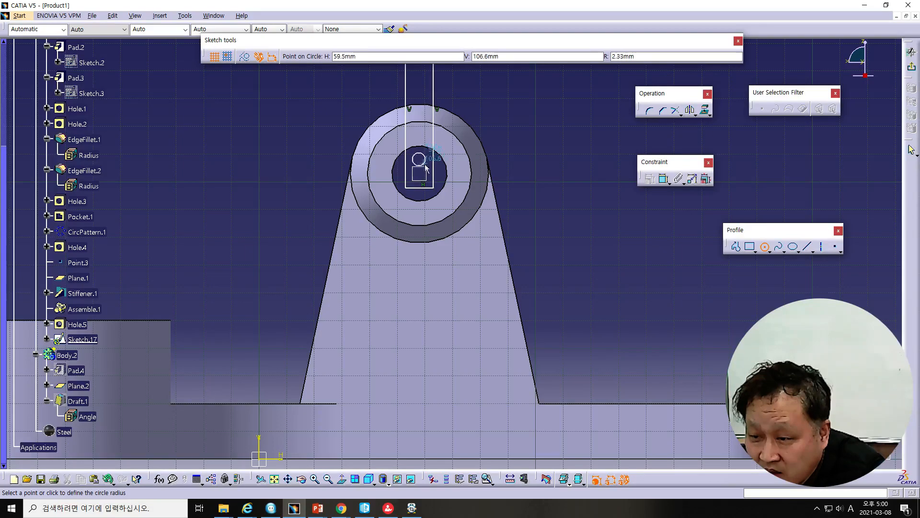
left_click(438, 176)
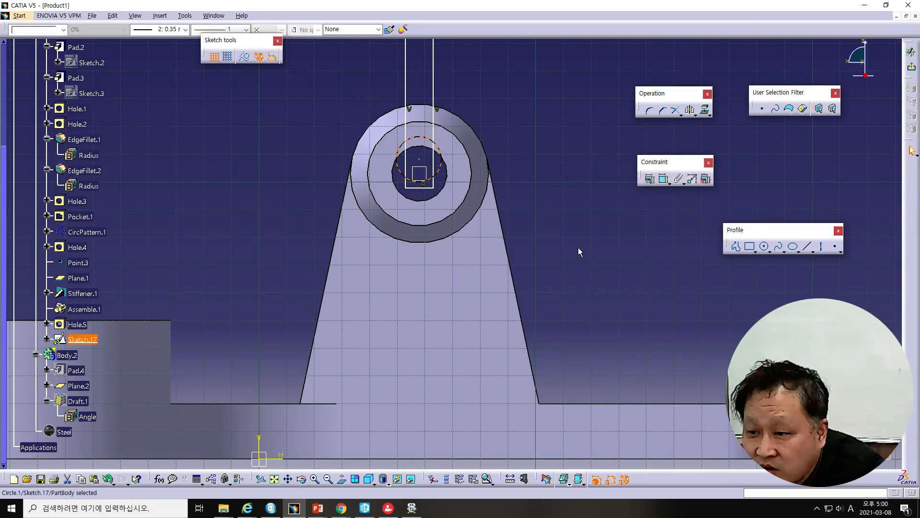
left_click(569, 223)
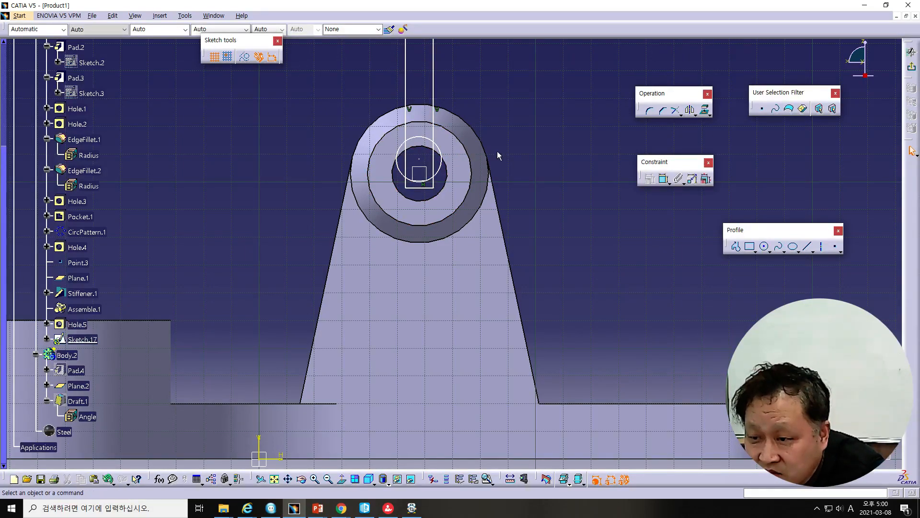
- Constrain the sketched circle to be concentric with the edge of the boss's 20 mm hole
left_click(442, 151)
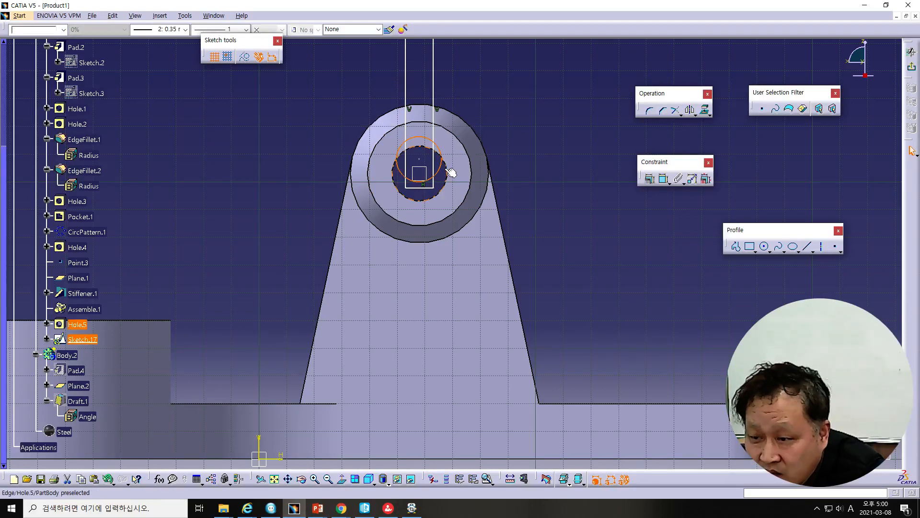
left_click(448, 174, "ctrl")
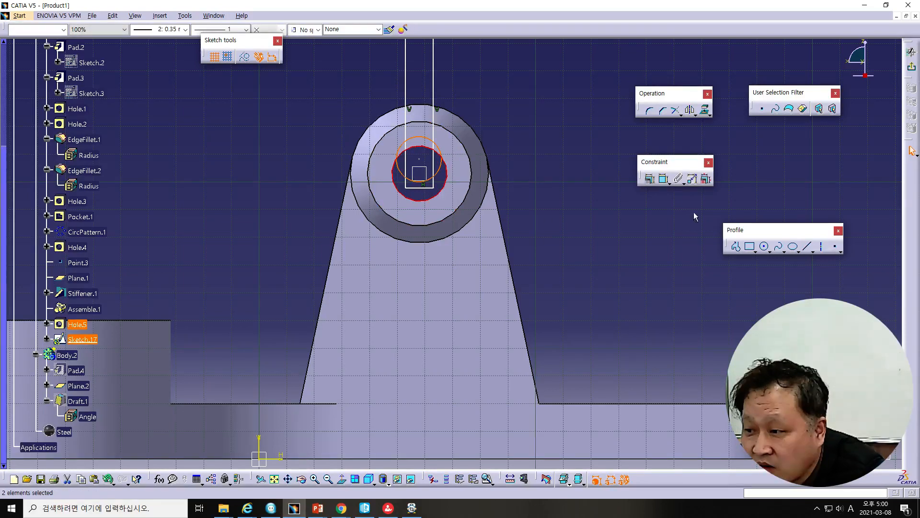
left_click(649, 178)
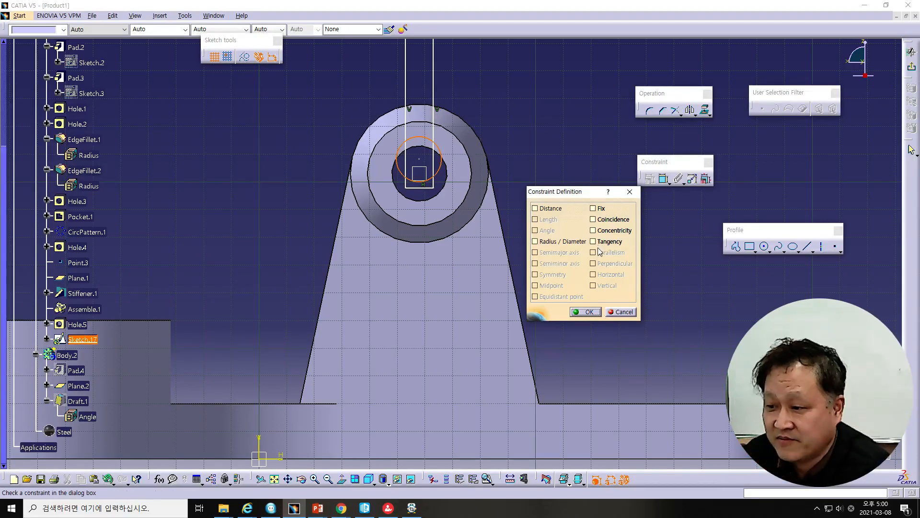
left_click(593, 231)
left_click(585, 312)
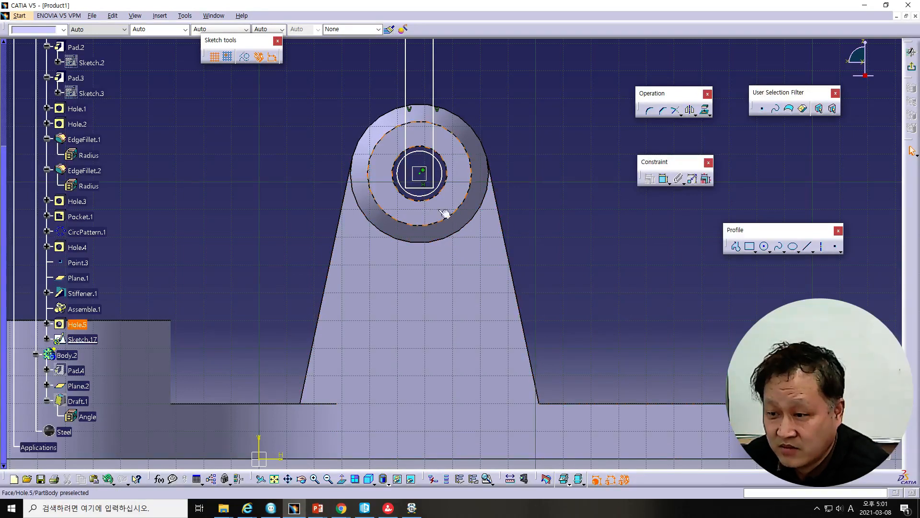
- Sketch a vertical axis from the circle's centre down to near the foot of the tapered support
left_click(822, 246)
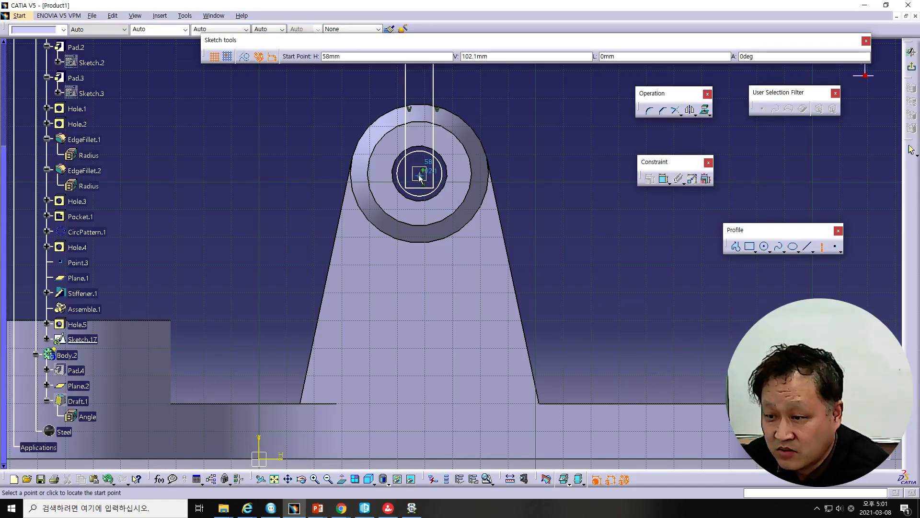
left_click(420, 175)
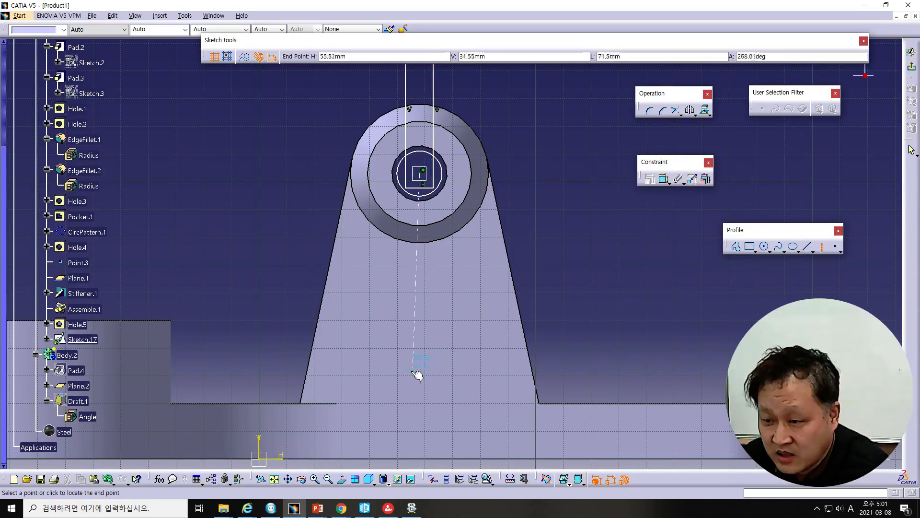
left_click(421, 398)
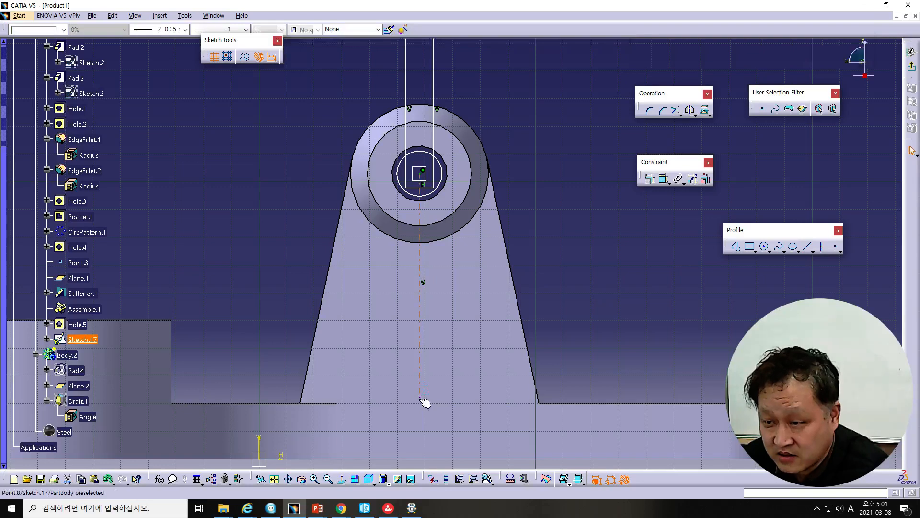
left_click(570, 300)
- Stretch and shorten the downward axis to check that it stays vertical and attached to the circle's centre
left_click(422, 305)
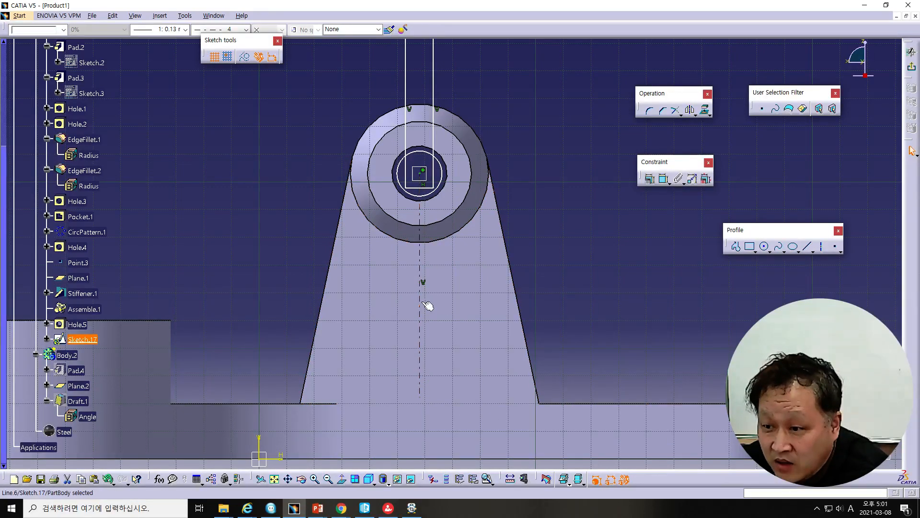
left_click(423, 170)
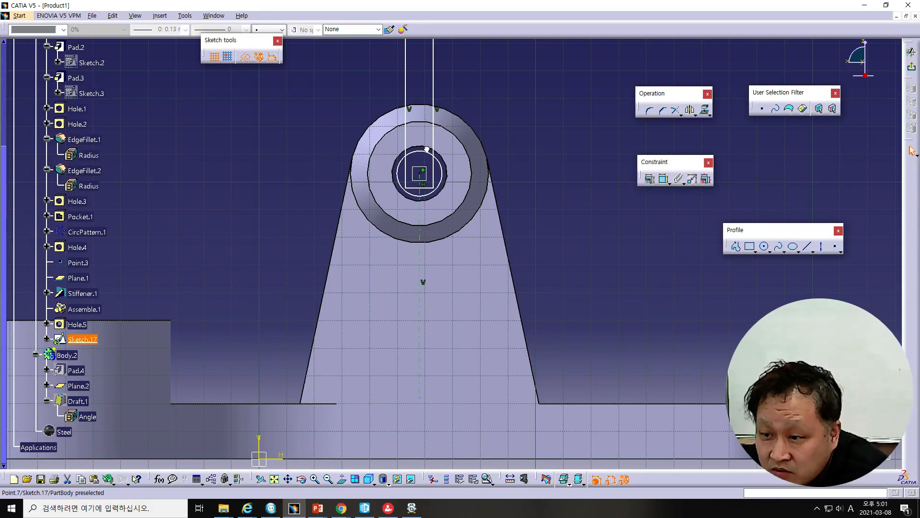
double_click(420, 174)
left_click_drag(420, 174, 426, 55)
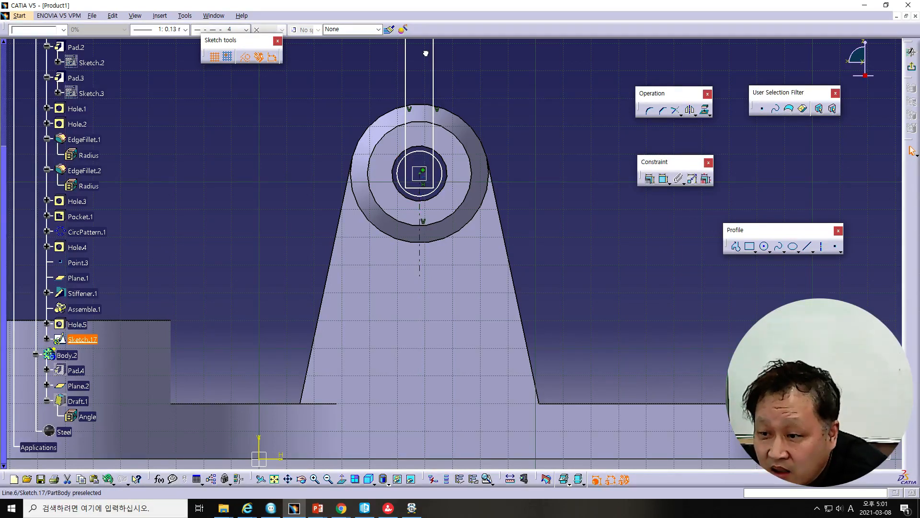
left_click_drag(409, 123, 425, 283)
left_click_drag(423, 332, 423, 333)
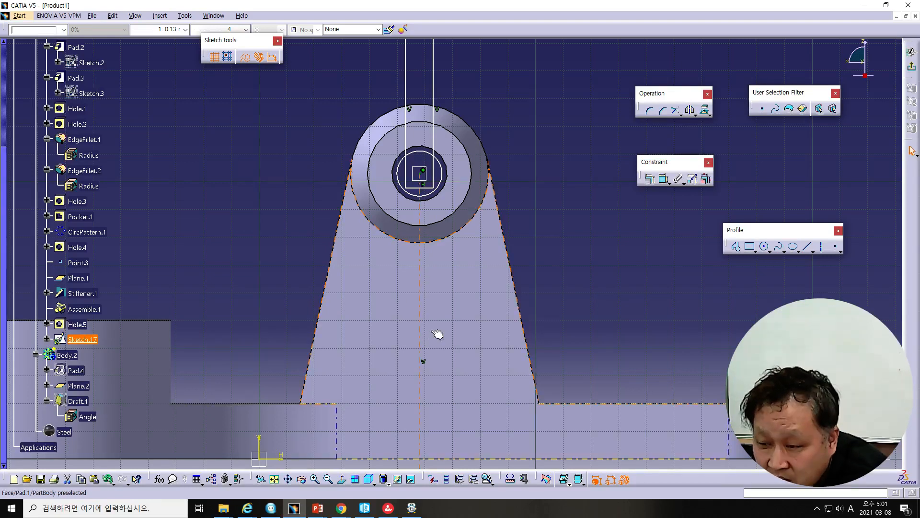
left_click(632, 310)
left_click(421, 306)
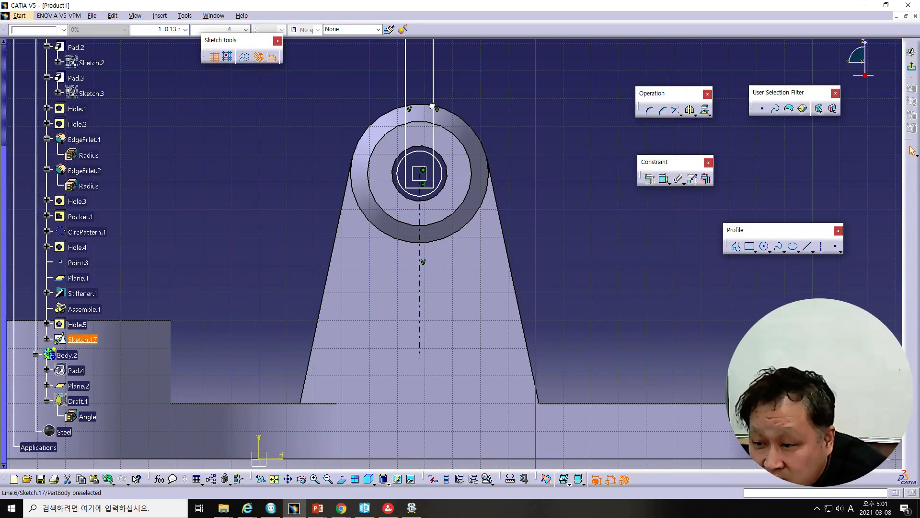
left_click(595, 255)
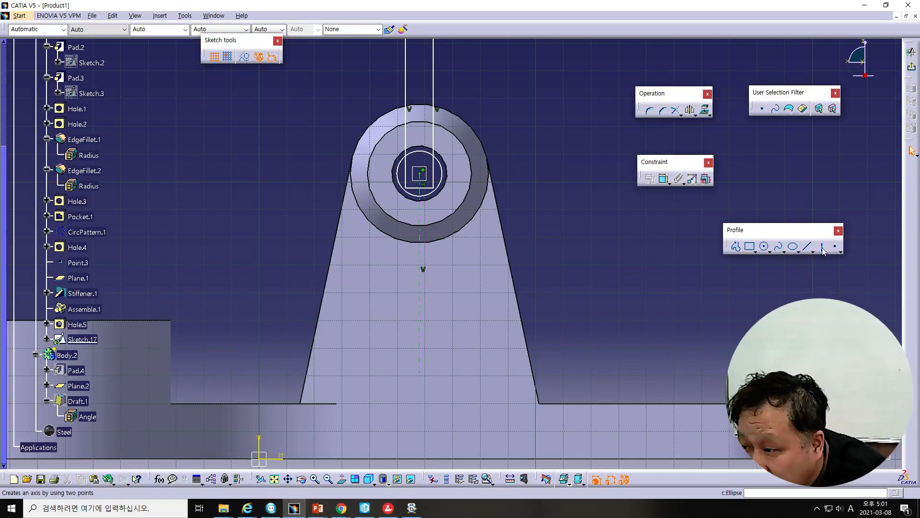
- Sketch a second vertical axis from the circle's centre up past the rectangle's upper edge
left_click(821, 246)
left_click(420, 172)
middle_click_drag(423, 75, 408, 234)
left_click(408, 147)
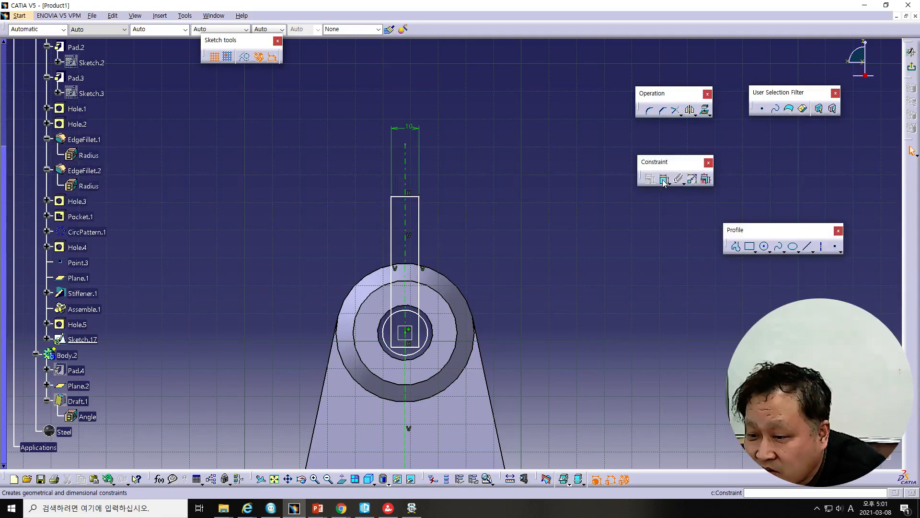
- Constrain the rectangle's two long sides to be symmetric about the vertical axis through it
left_click(392, 246)
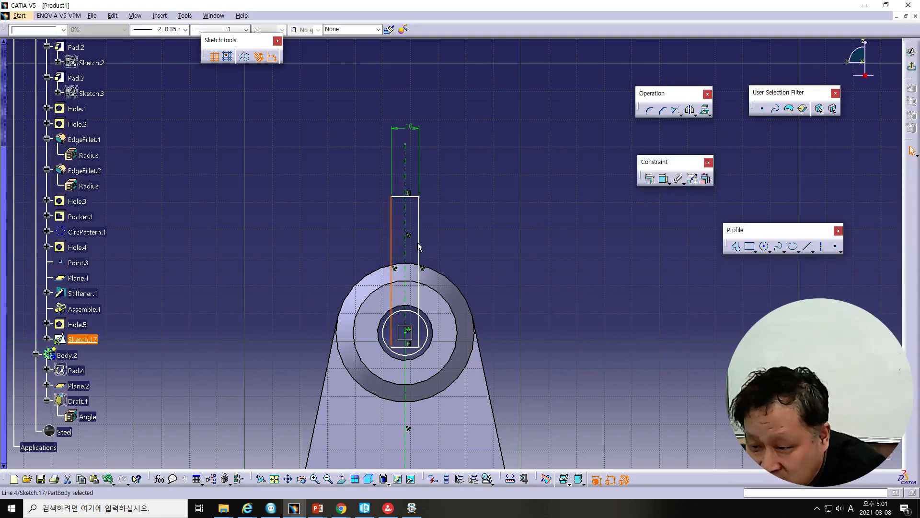
left_click(426, 247, "ctrl")
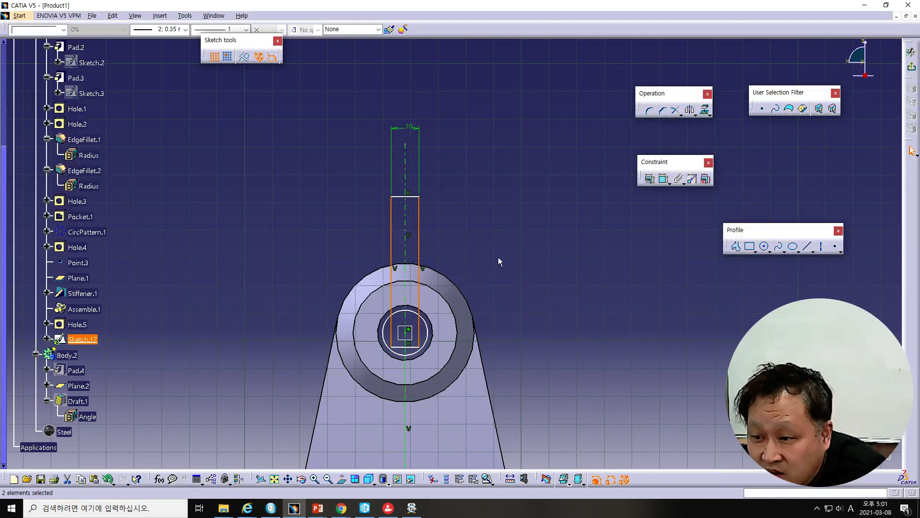
left_click(405, 247, "ctrl")
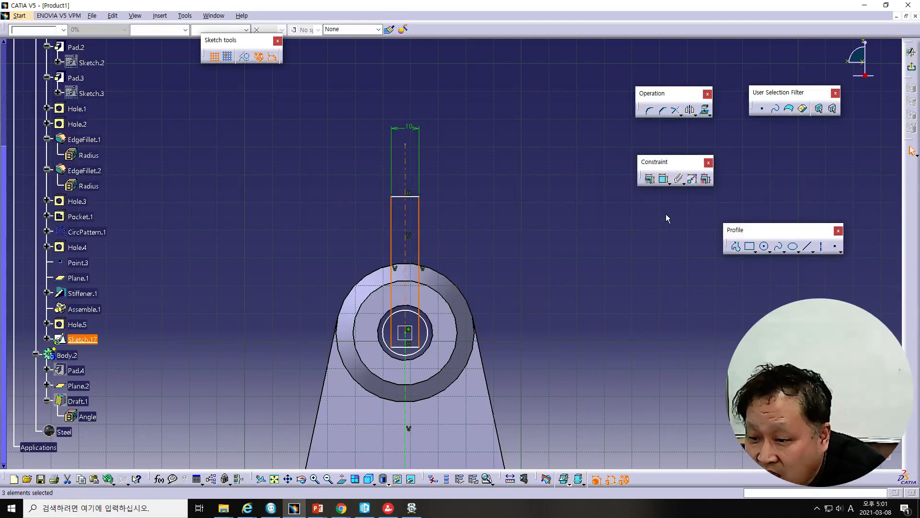
left_click(651, 179)
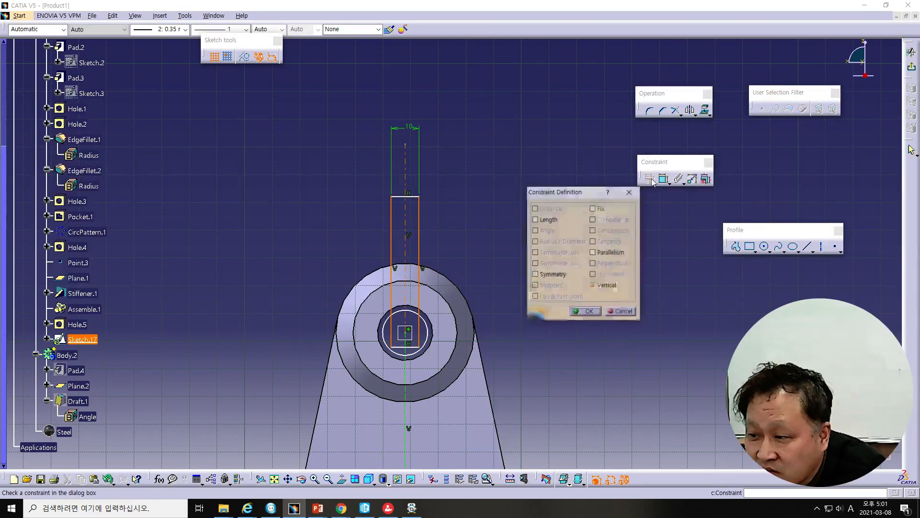
left_click(536, 276)
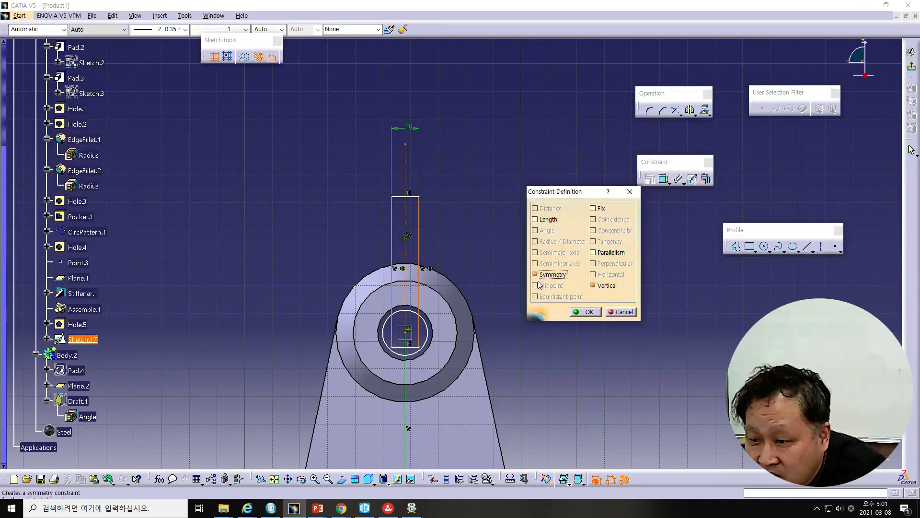
left_click(573, 312)
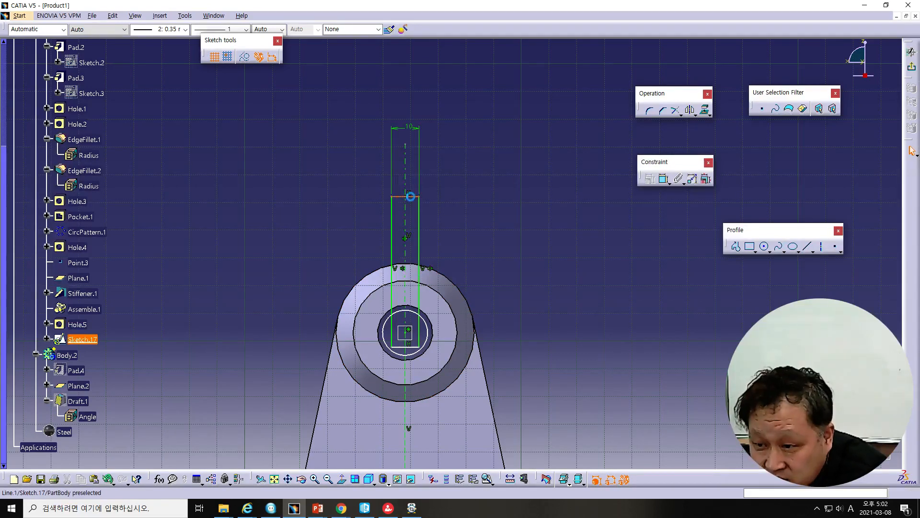
- Shorten the rectangle by lowering its upper edge and raising its lower edge to just above the circle's centre, and leave the sketch
left_click_drag(415, 197, 411, 207)
left_click_drag(418, 350, 415, 332)
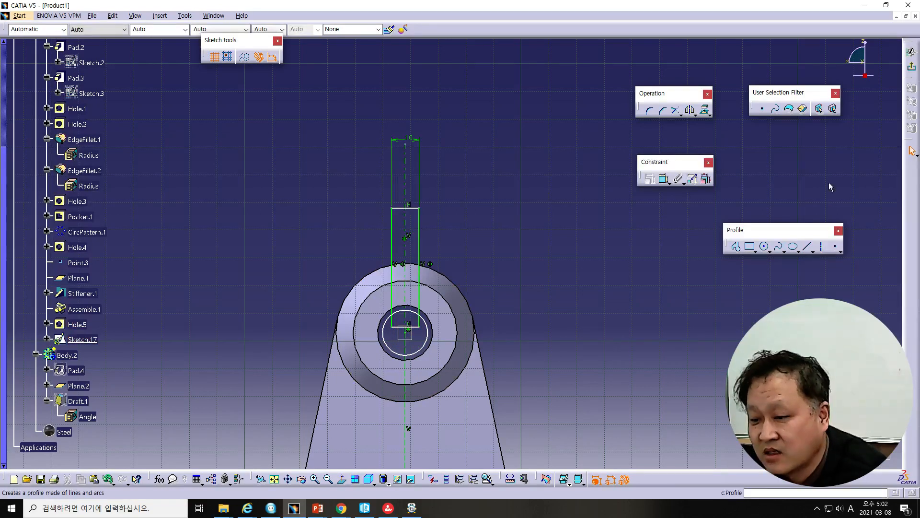
left_click(913, 71)
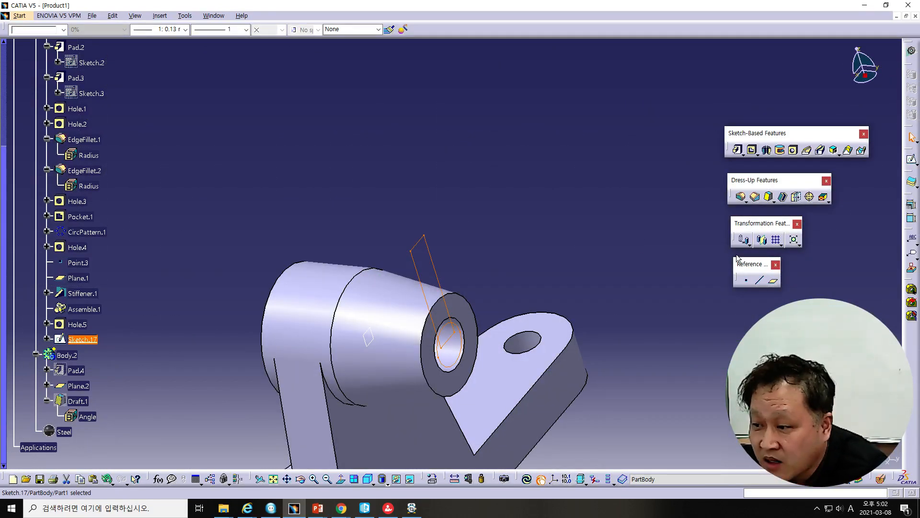
left_click(752, 150)
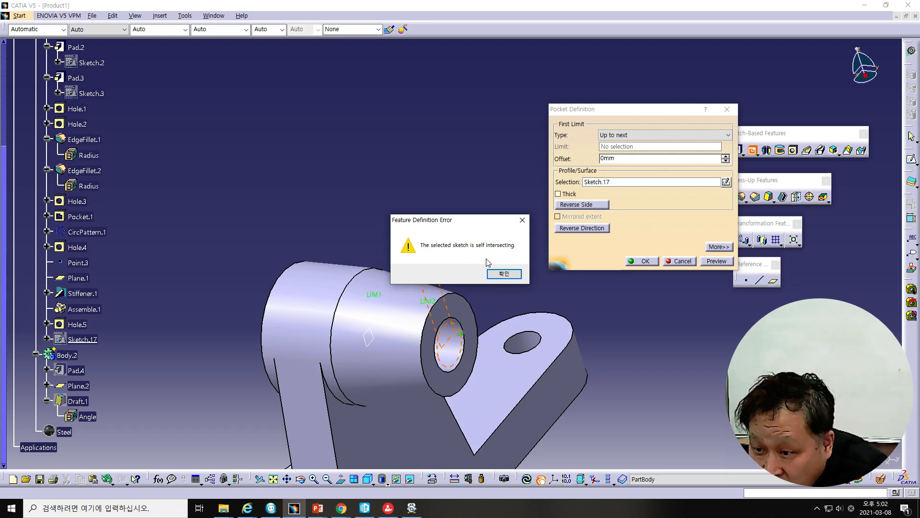
left_click(503, 274)
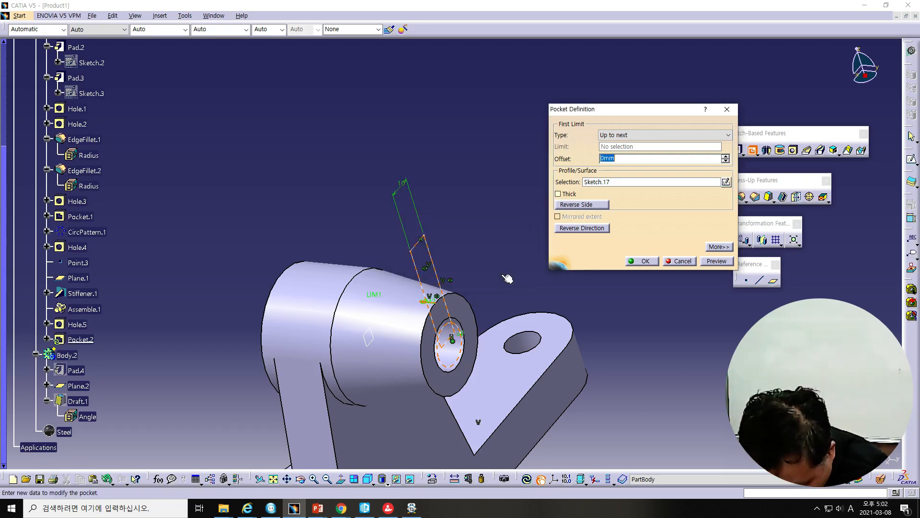
left_click(680, 261)
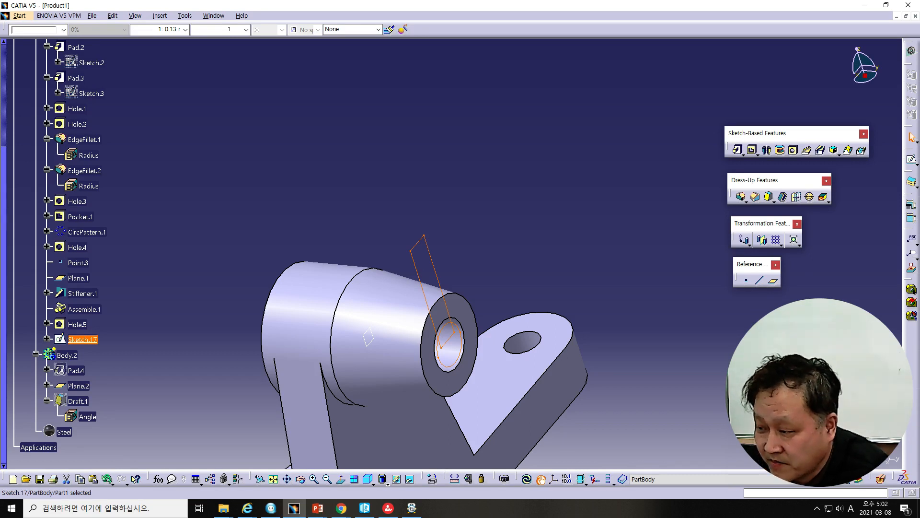
- Reopen the keyway sketch, convert its circle to a construction element and leave the sketch
middle_click_drag(443, 291, 455, 292)
double_click(434, 268)
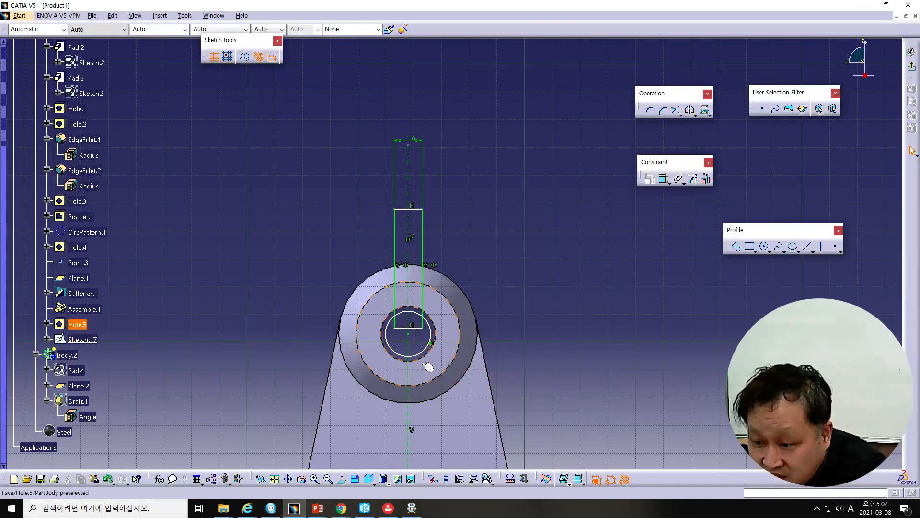
left_click(424, 355)
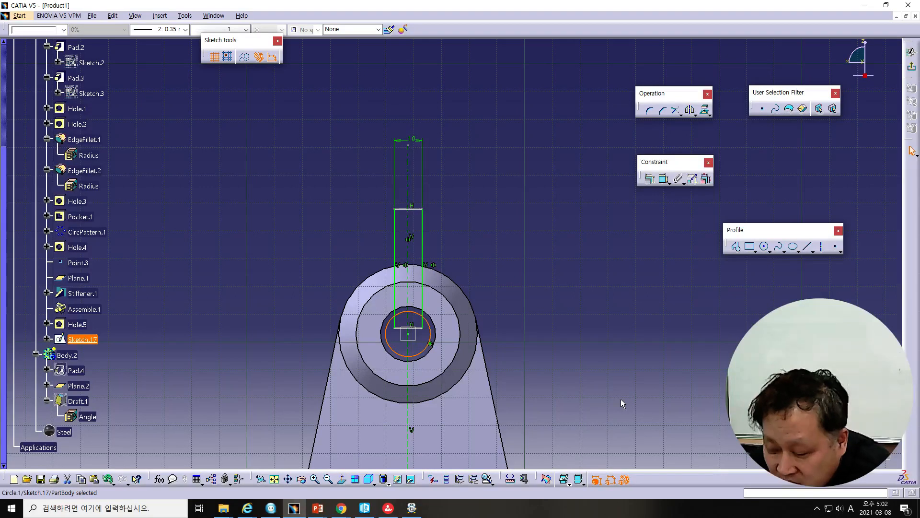
left_click(245, 57)
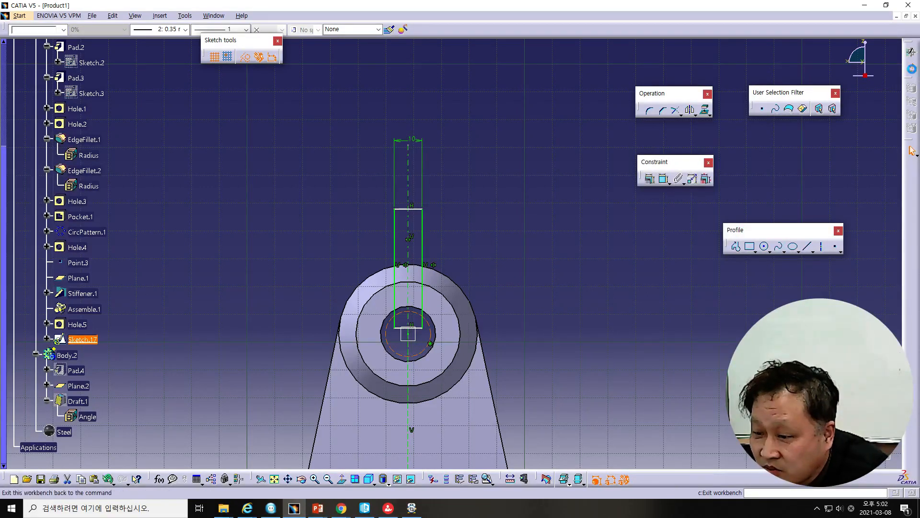
left_click(910, 68)
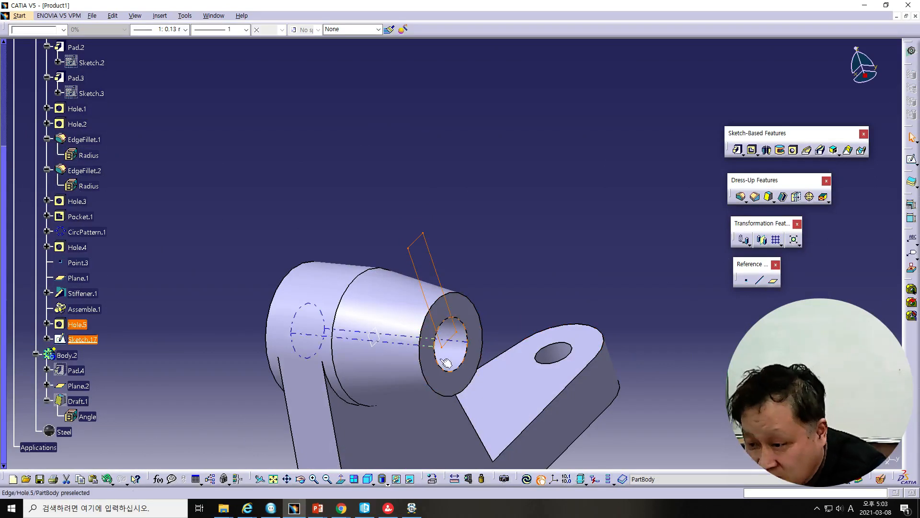
- Cut the keyway through the boss as a pocket from the rectangle sketch, with limit type Up to next and 0 mm offset
left_click(752, 150)
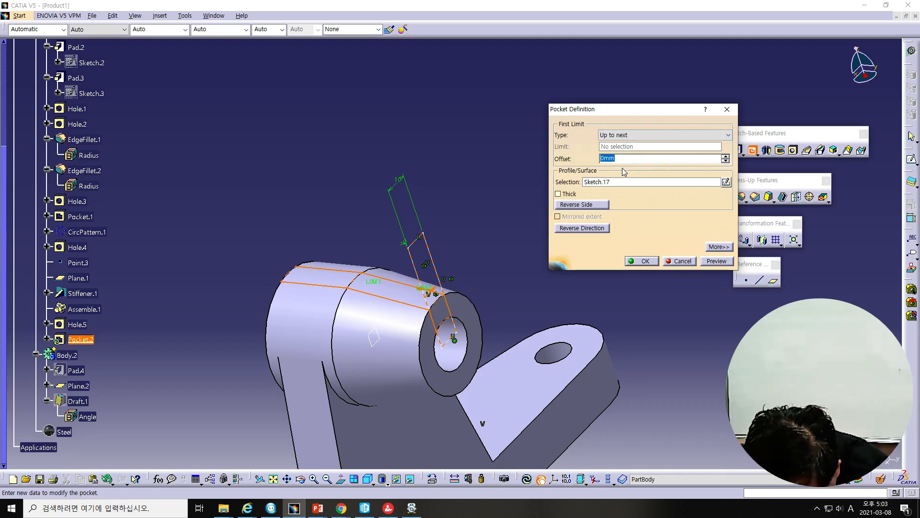
left_click(709, 261)
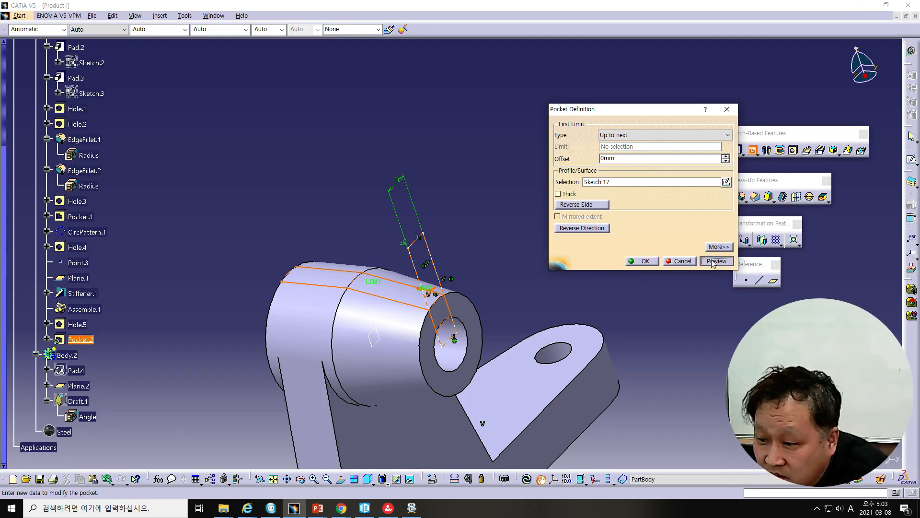
left_click(638, 261)
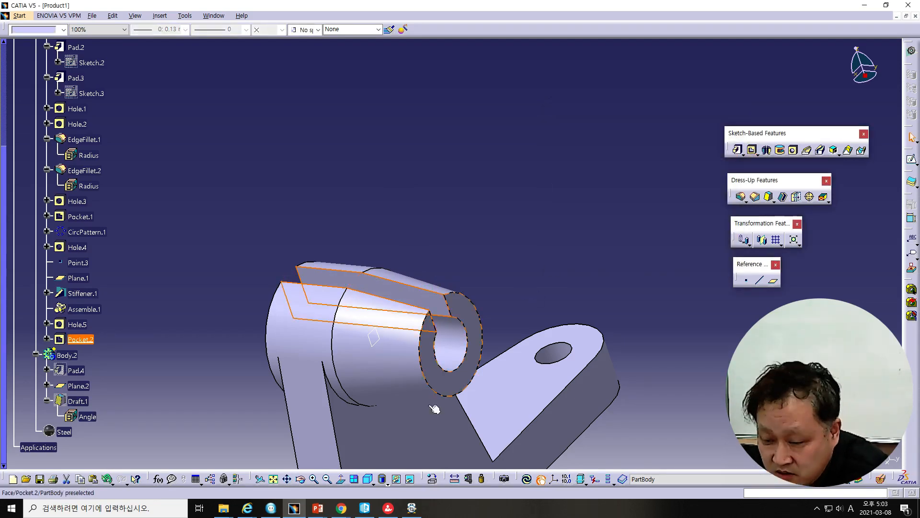
left_click(273, 479)
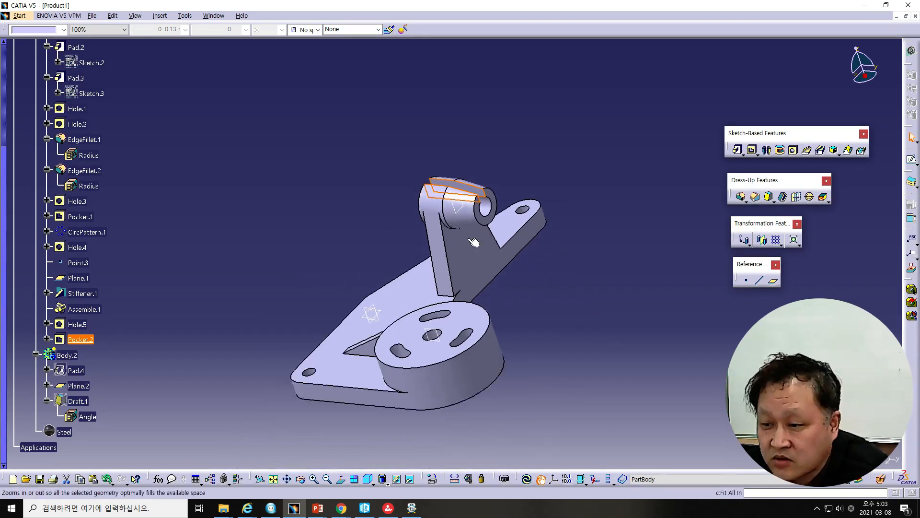
middle_click_drag(485, 259, 431, 331)
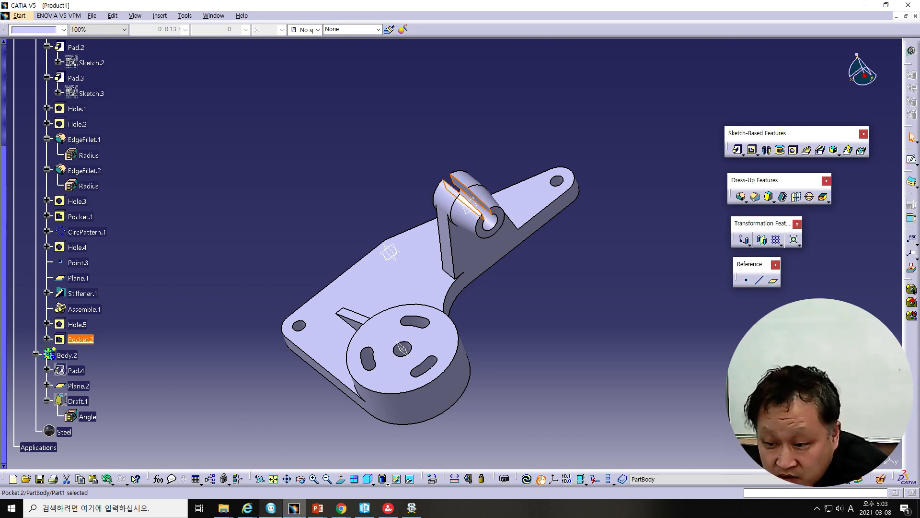
- Switch to the part-modelling PowerPoint presentation (number 16) and add a blank slide after slide 28
left_click(317, 510)
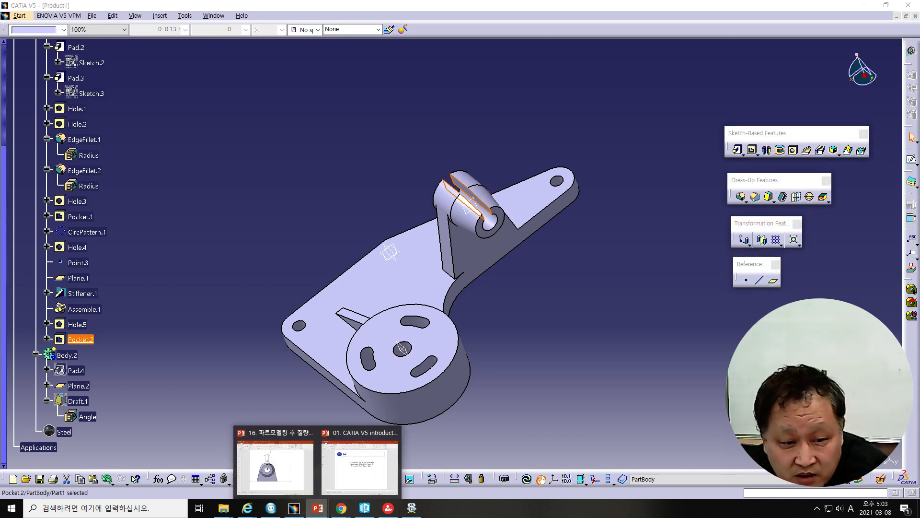
left_click(365, 508)
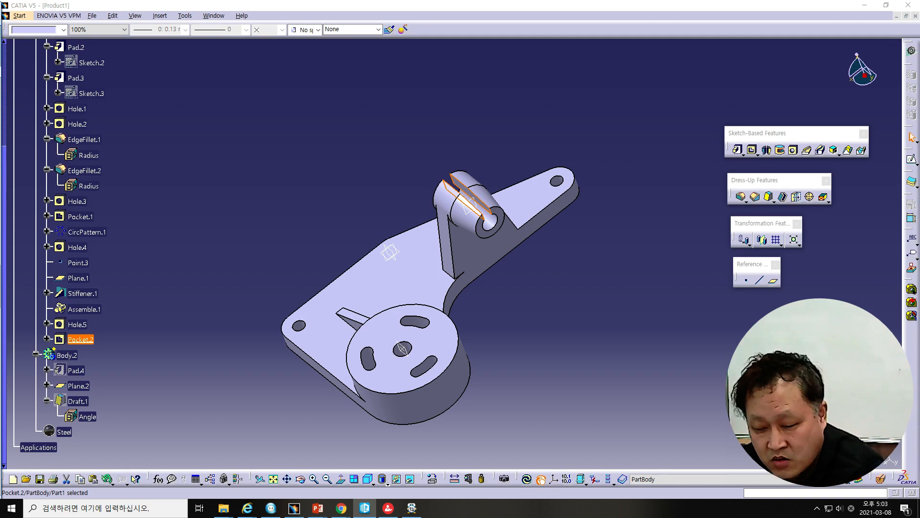
mouse_move(318, 509)
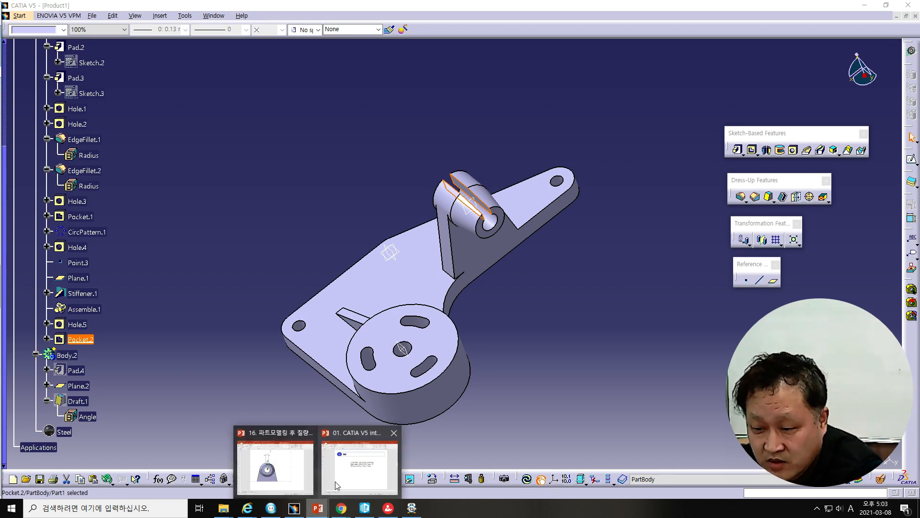
left_click(297, 484)
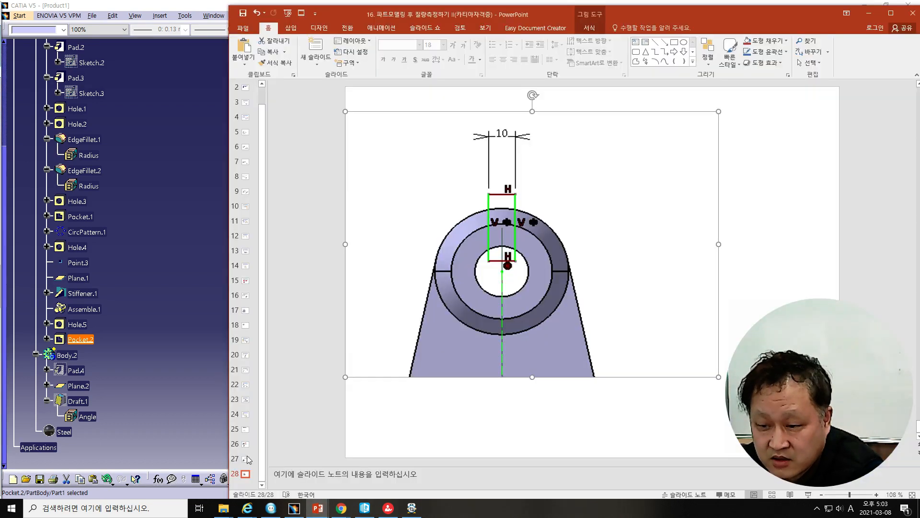
left_click(250, 485)
key("Return")
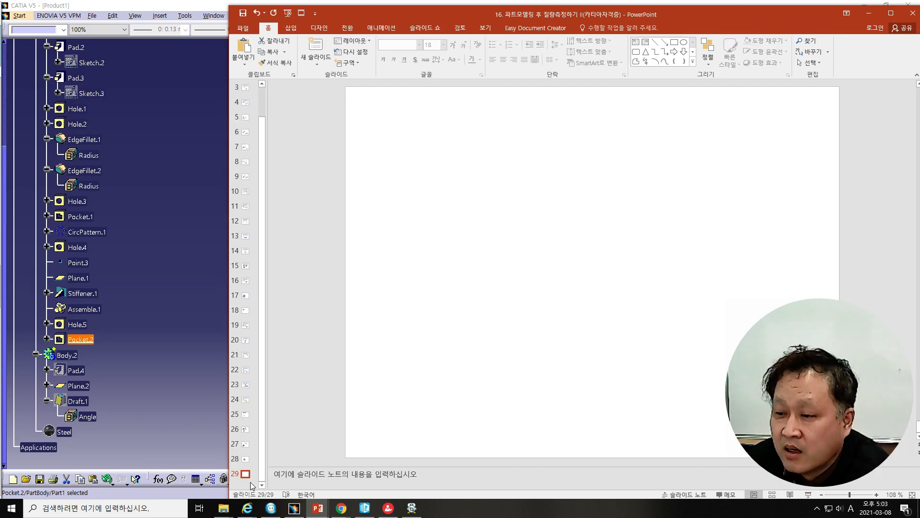
- Paste the Plane Definition picture onto the new slide, enlarge it to about three quarters of the slide width and return to CATIA
key("ctrl+v")
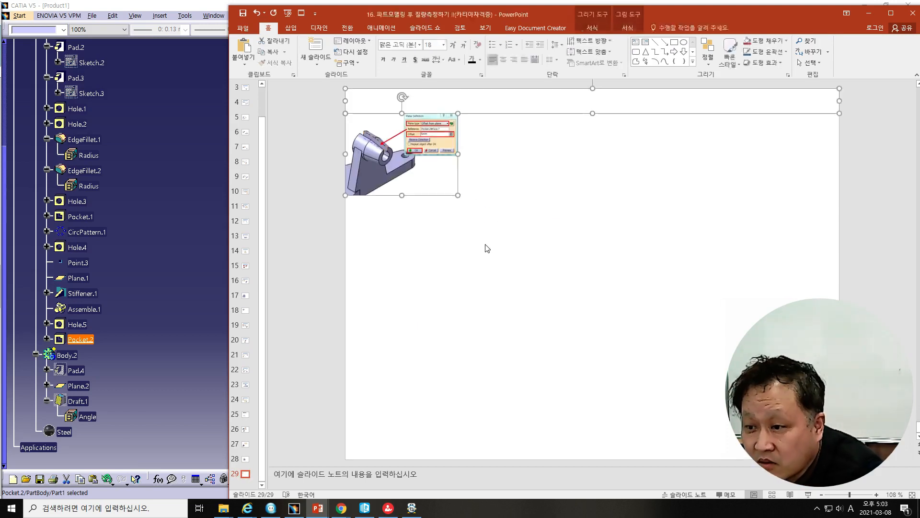
left_click_drag(458, 193, 705, 365)
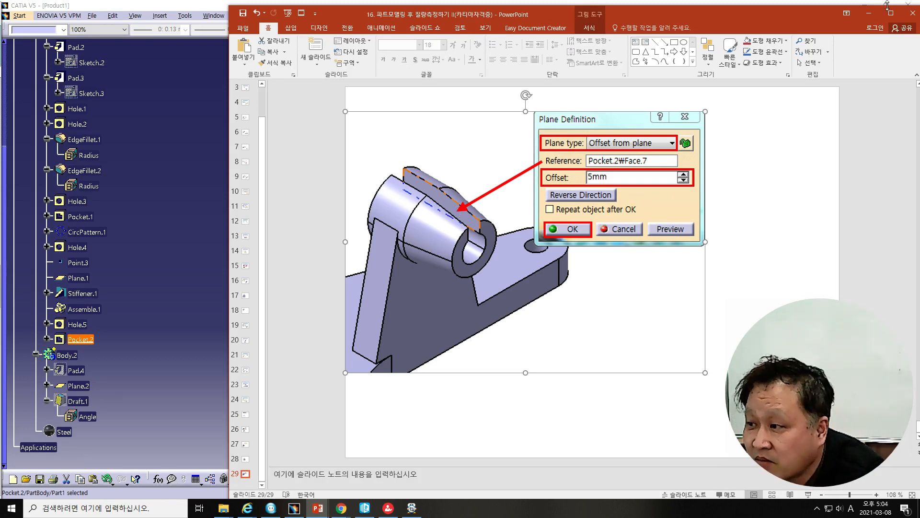
left_click(870, 13)
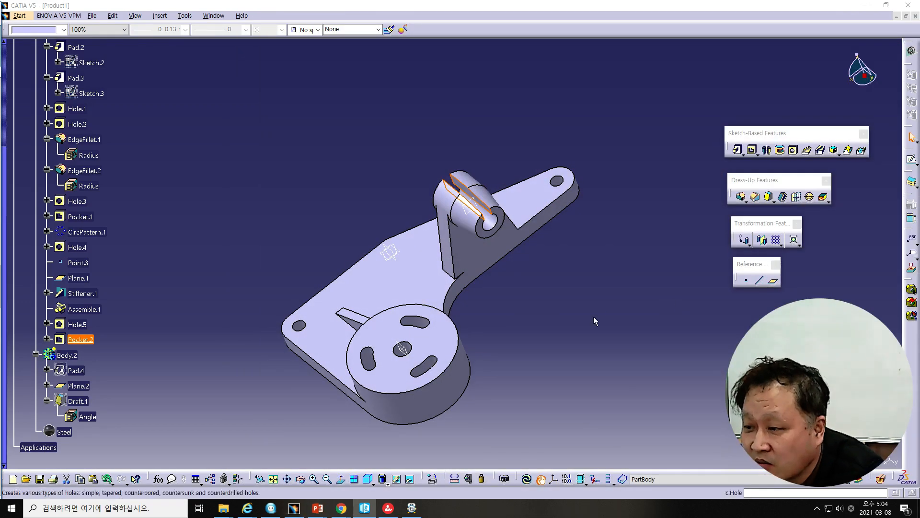
- Create a reference plane offset 5 mm from the keyway slot's inner side face and select it
left_click(774, 282)
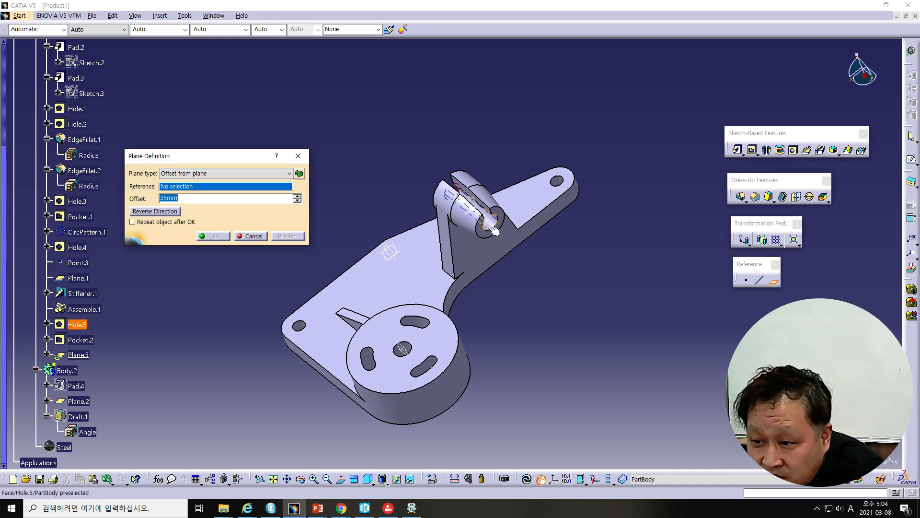
middle_click_drag(531, 255, 518, 203, "ctrl")
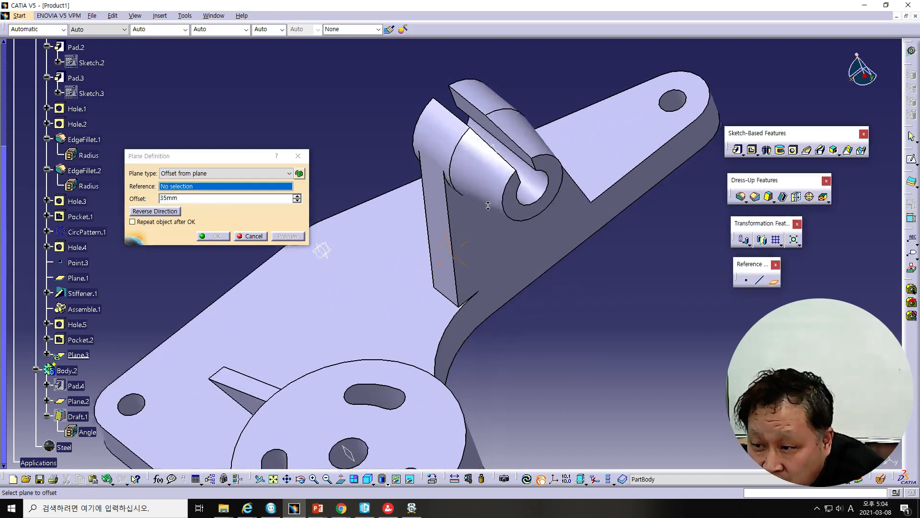
left_click(499, 130)
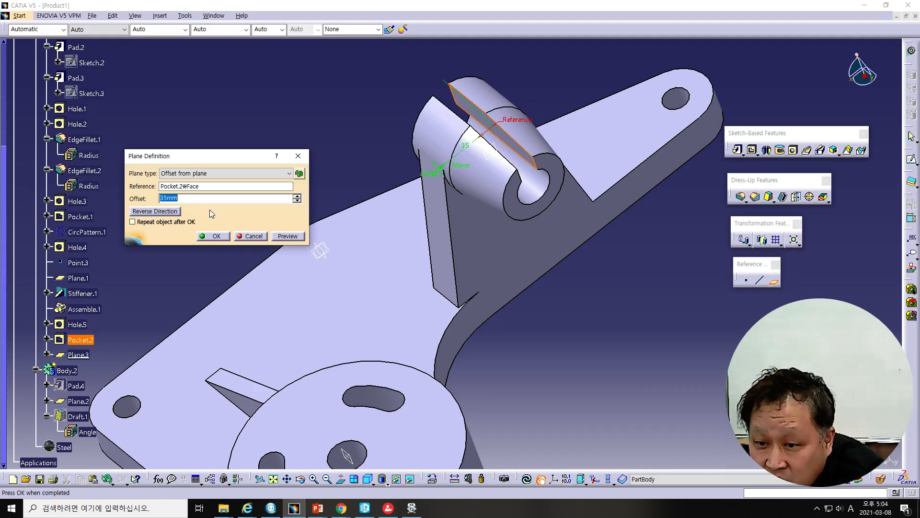
type("5")
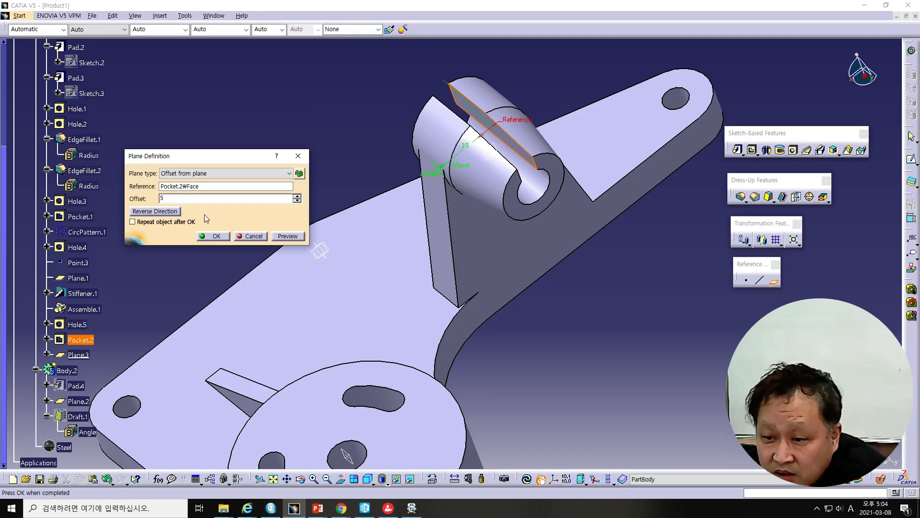
left_click(281, 237)
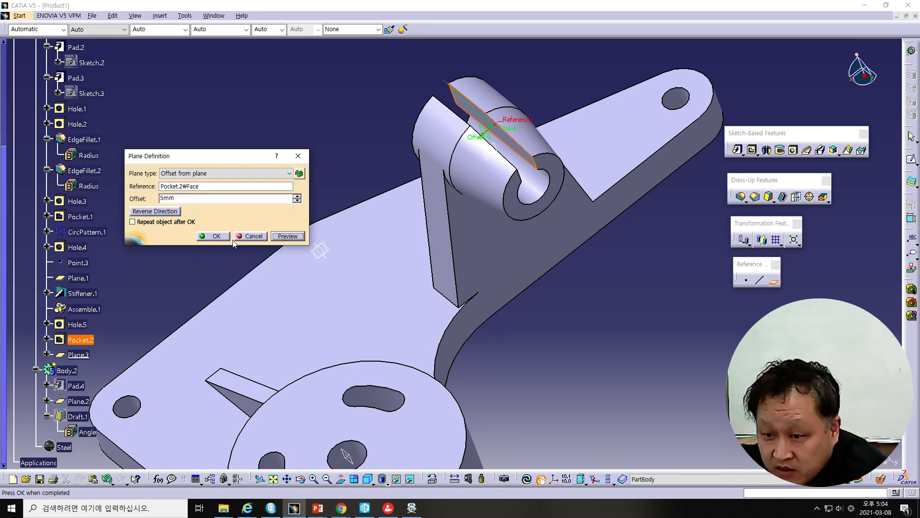
left_click(217, 236)
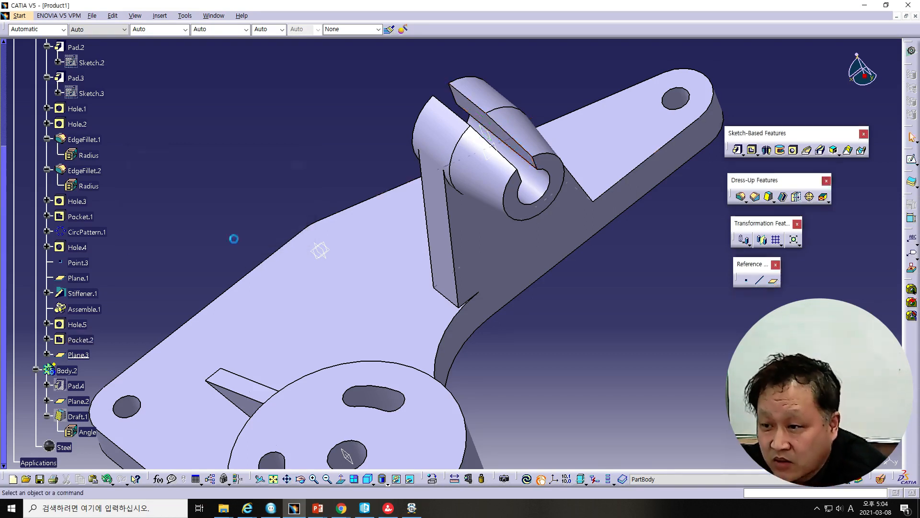
left_click(490, 136)
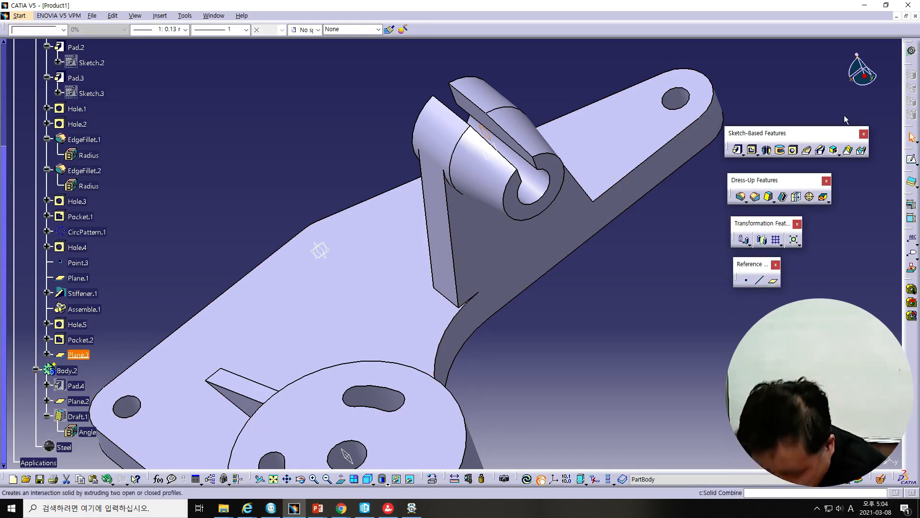
- Start a new sketch on the reference plane in the middle of the keyway slot and fit the part in view
left_click(911, 159)
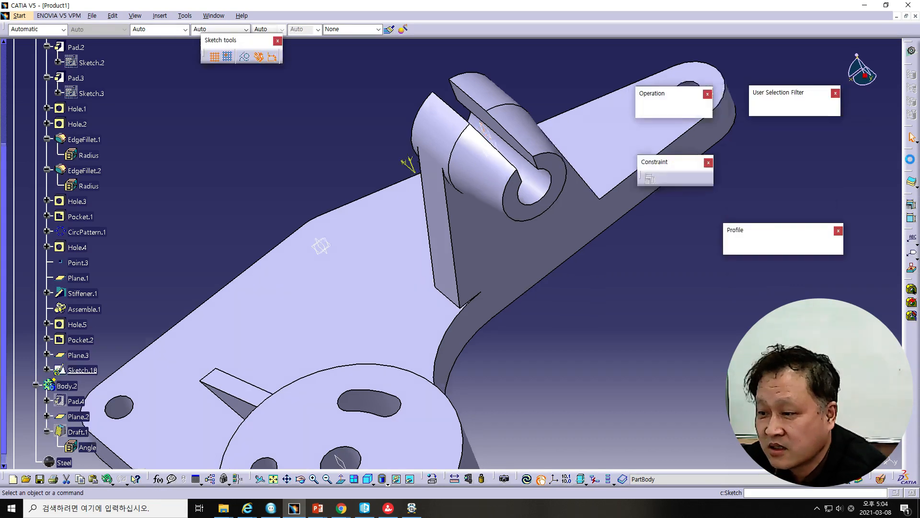
left_click(275, 480)
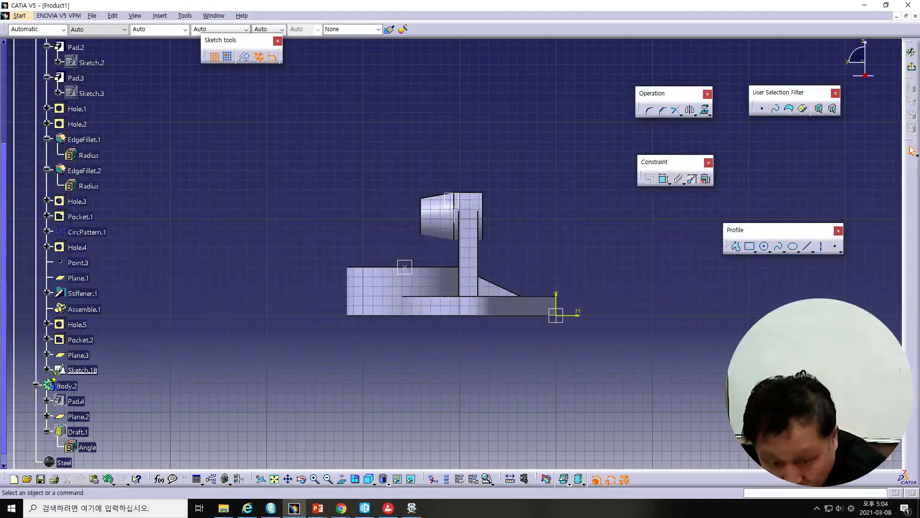
- Switch to the part-modelling PowerPoint presentation (number 16) and add a blank slide after slide 29
key("alt+Tab")
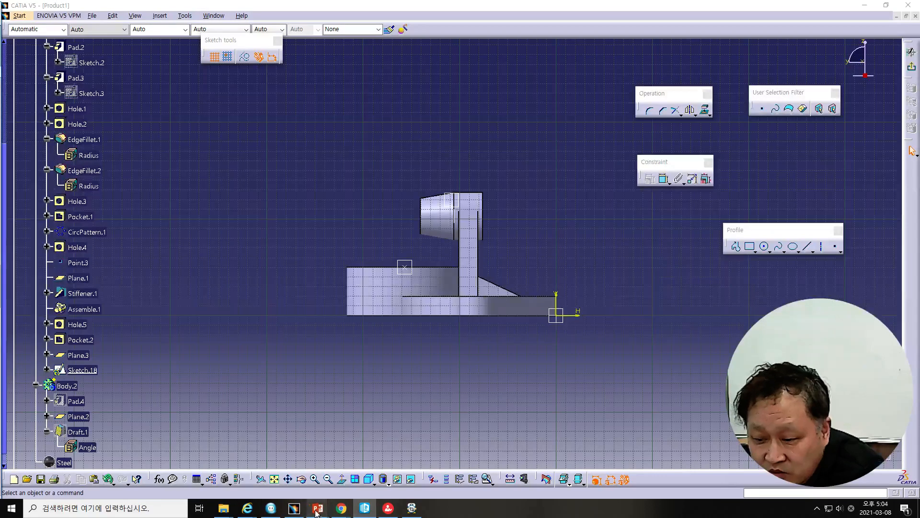
mouse_move(318, 512)
left_click(299, 483)
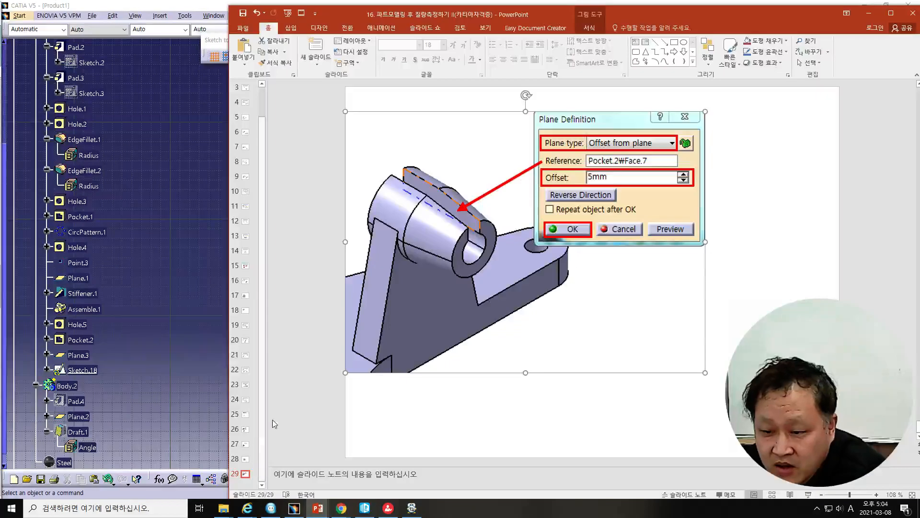
left_click(243, 484)
key("Return")
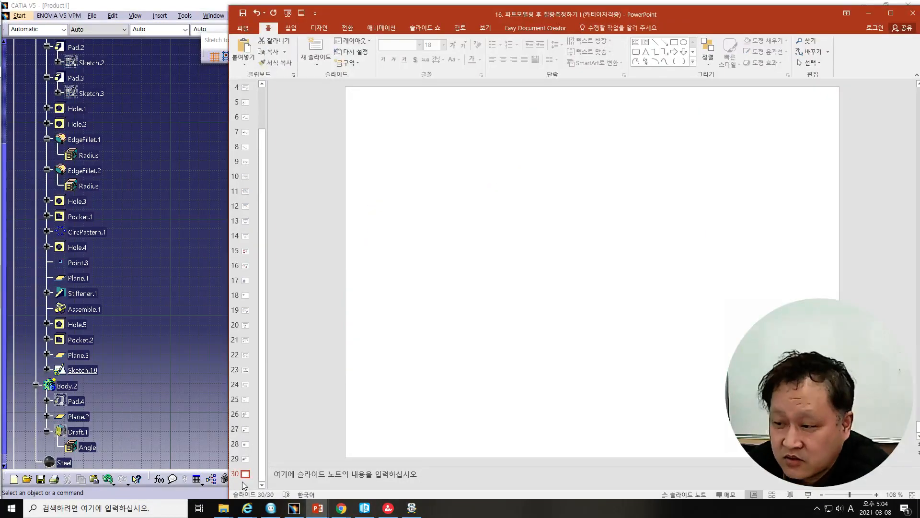
- Paste the rectangle sketch picture onto the new slide, enlarge it to about four fifths of the slide width and move PowerPoint aside to reveal CATIA
key("ctrl+v")
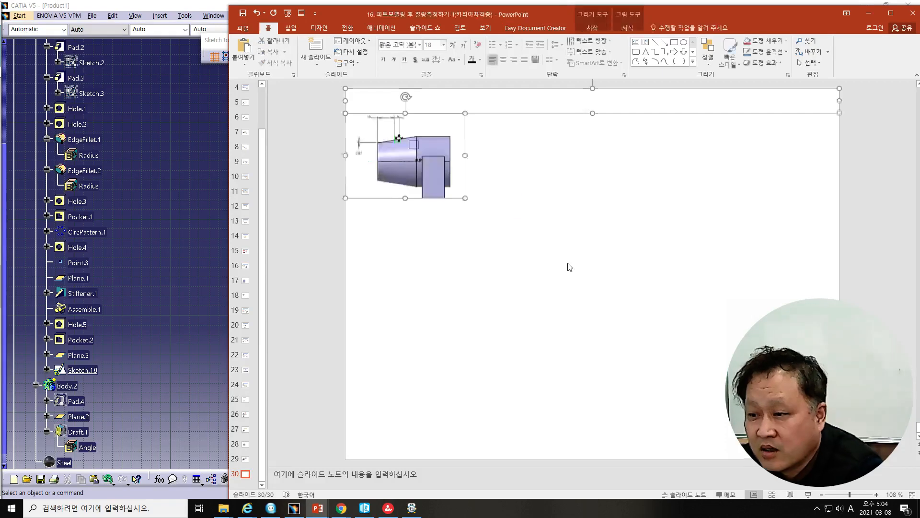
left_click_drag(502, 228, 681, 393)
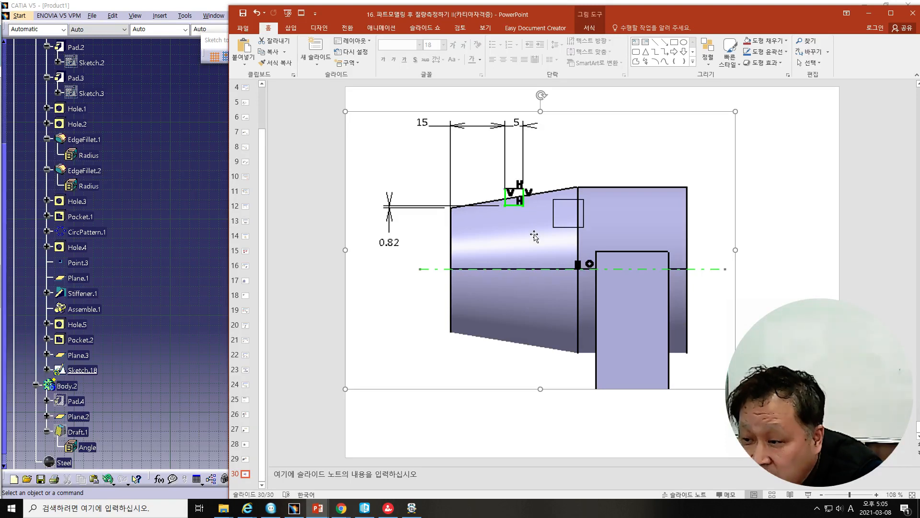
left_click_drag(564, 16, 0, 18)
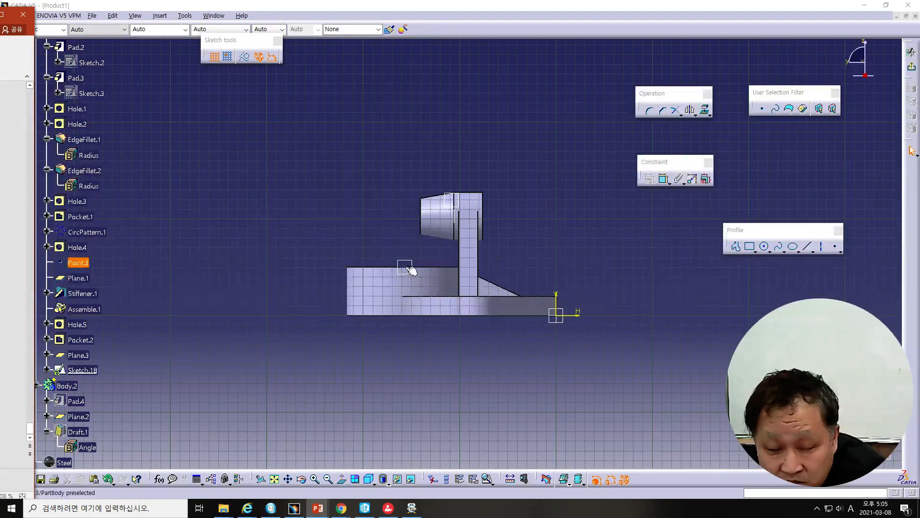
- Sketch a rectangle below the conical boss, across the base block's upper edge, and set its width to 5 mm
left_click(749, 247)
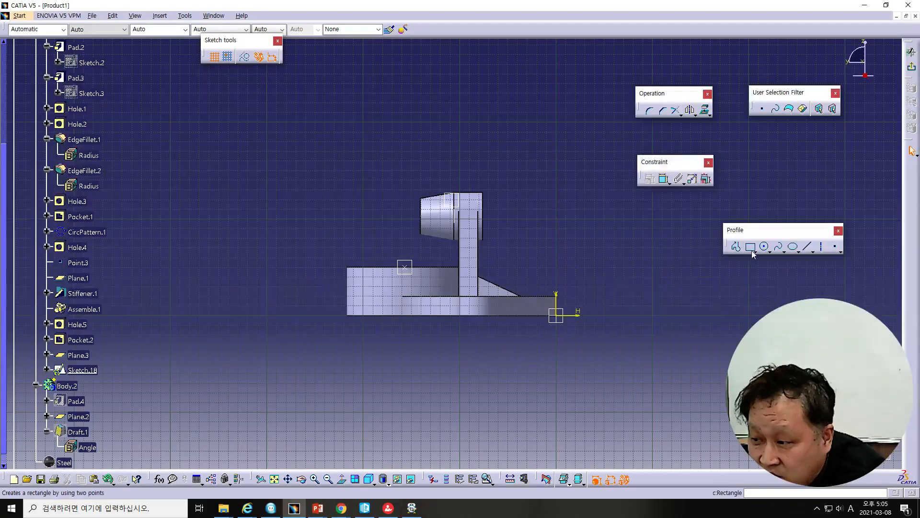
left_click(395, 244)
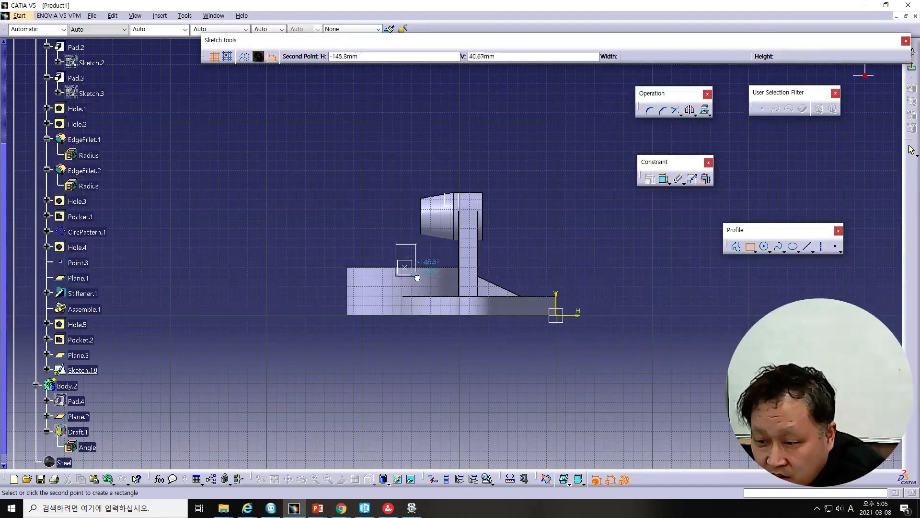
left_click(417, 277)
left_click(513, 275)
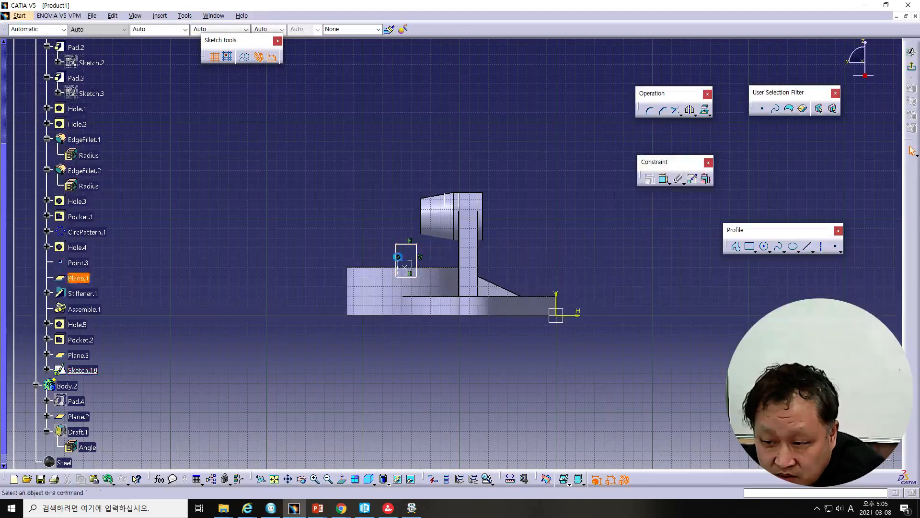
left_click(408, 244)
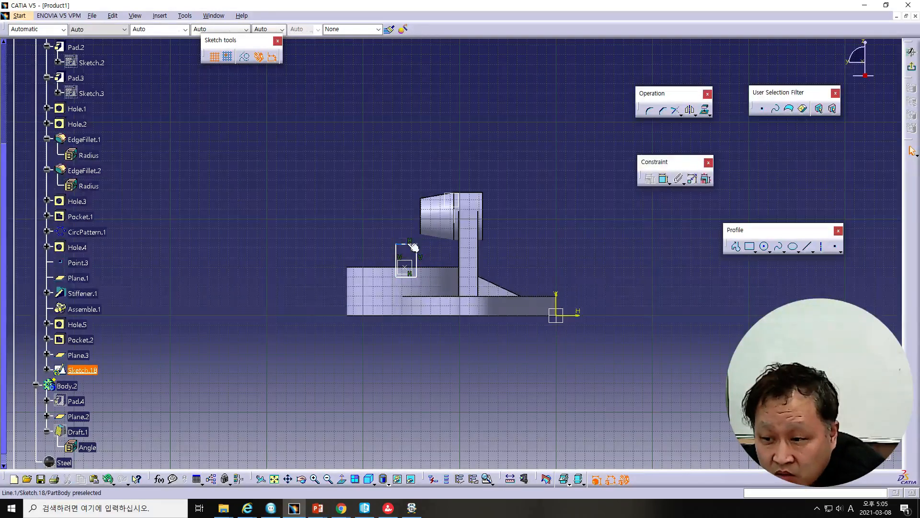
left_click(664, 179)
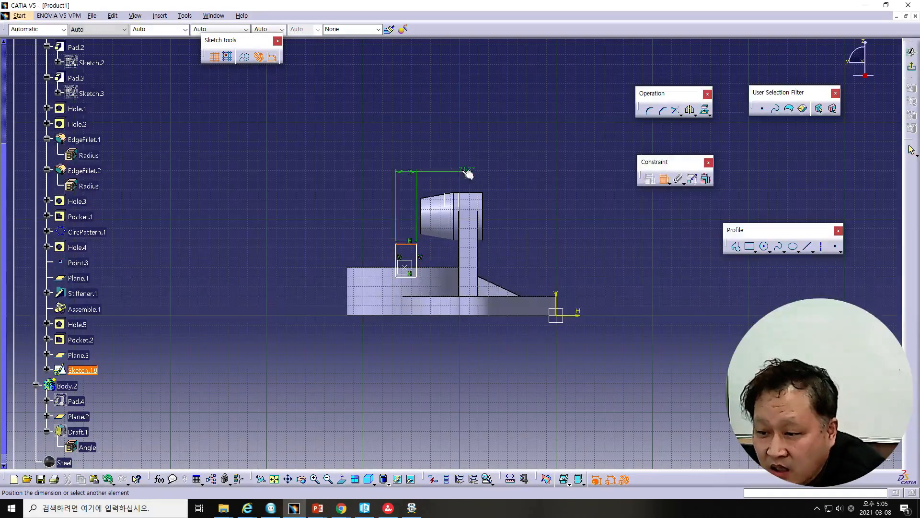
double_click(467, 167)
type("5")
key("Return")
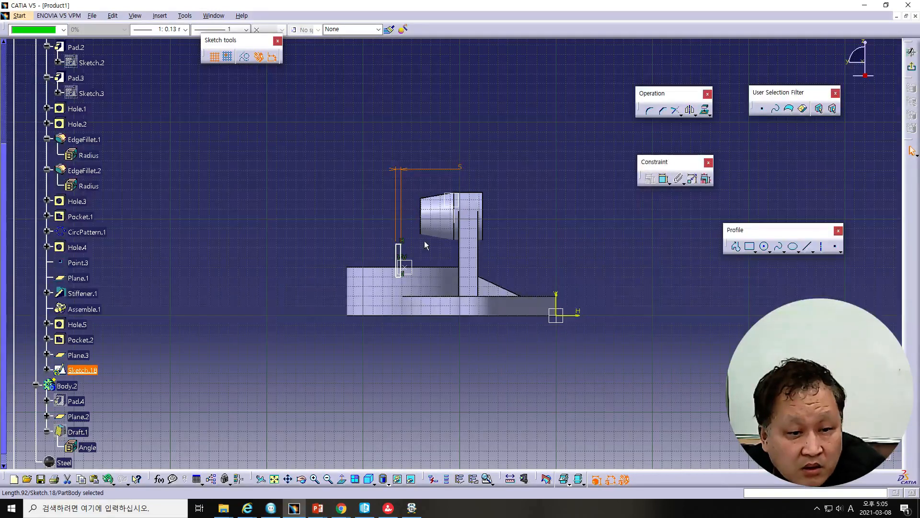
- Delete the narrow rectangle below the boss together with its width dimension
middle_click_drag(506, 320, 431, 260)
left_click_drag(452, 75, 441, 207)
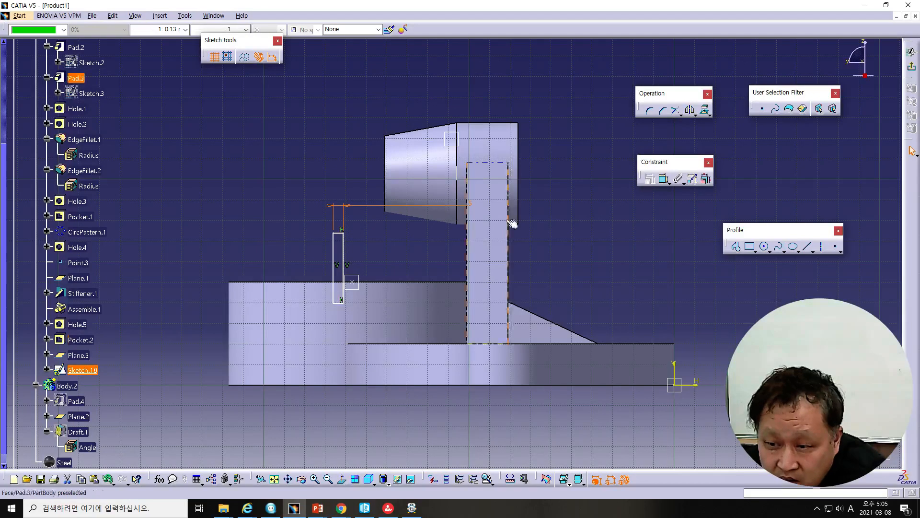
left_click(579, 234)
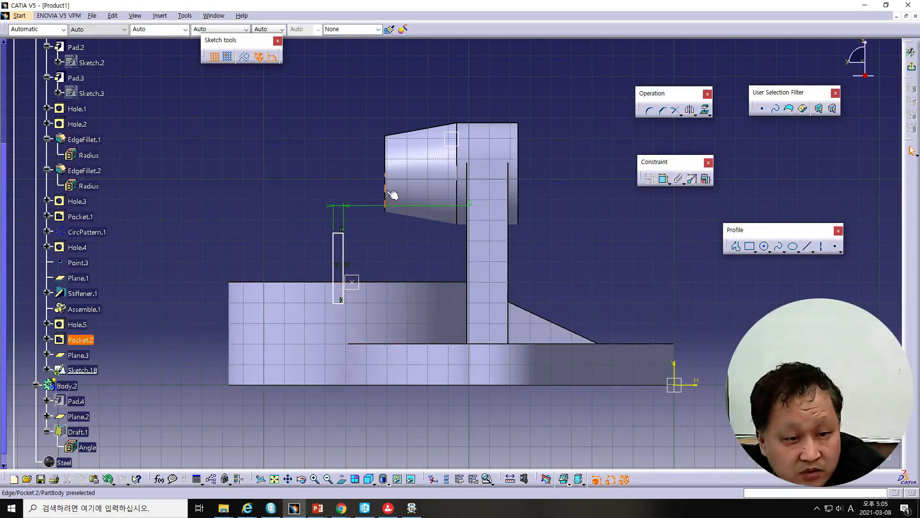
mouse_move(303, 172)
left_mouse_down()
mouse_move(309, 287)
mouse_move(386, 333)
left_mouse_up()
key("Delete")
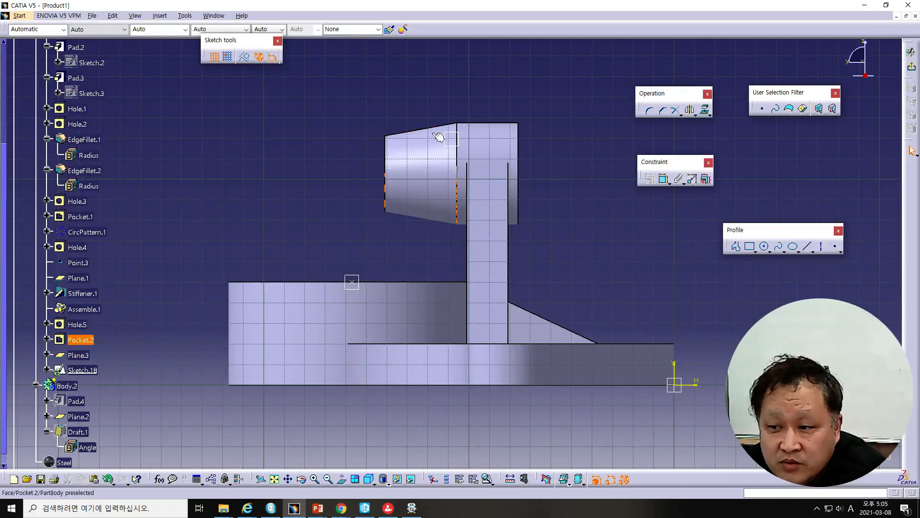
- Sketch a rectangle about 11 mm wide across the sloped upper edge of the conical boss
middle_click_drag(426, 205, 406, 249)
left_click(750, 247)
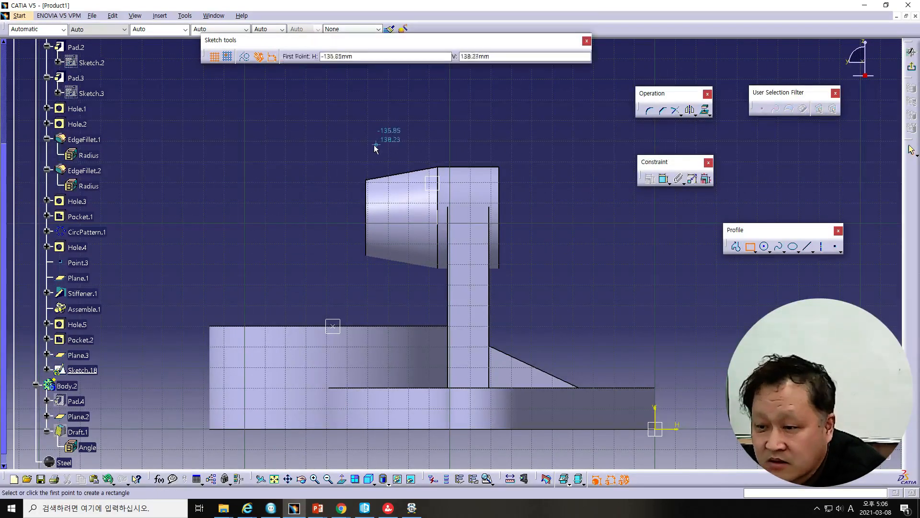
left_click(392, 160)
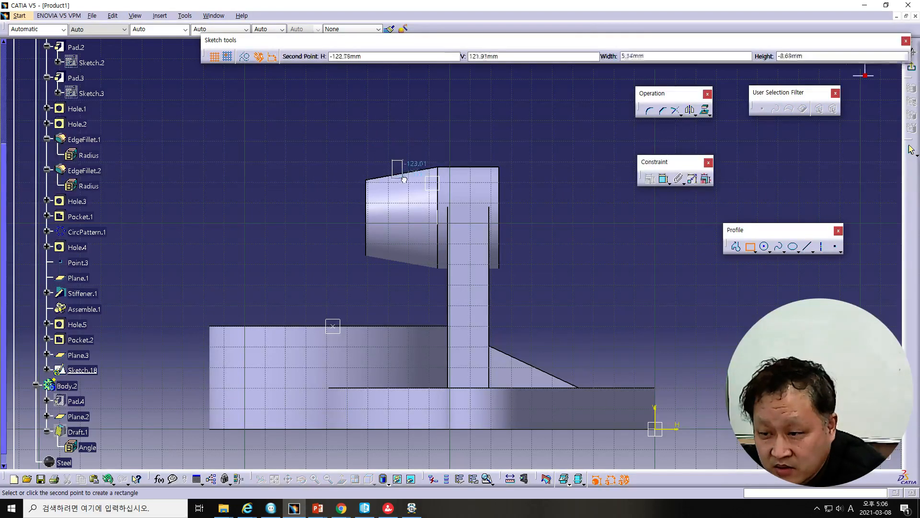
left_click(414, 182)
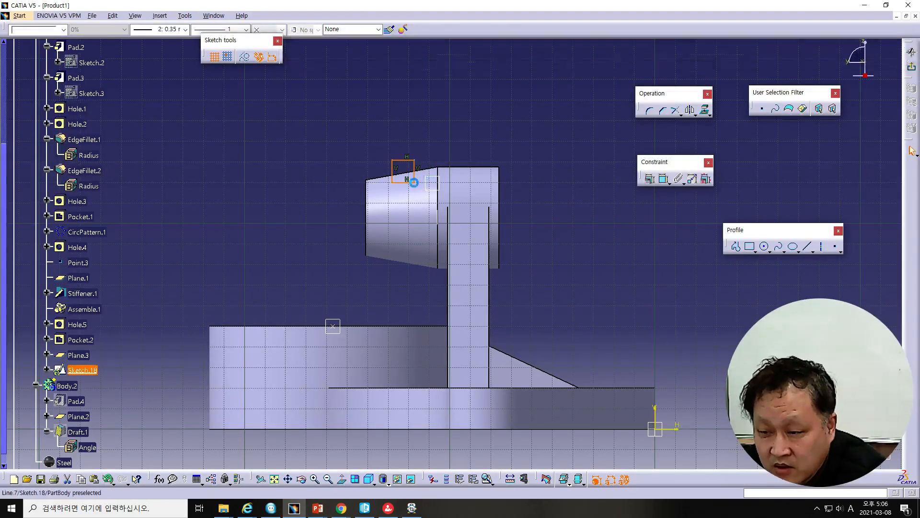
left_click(565, 172)
- Dimension the width of the rectangle on the boss's sloped edge and set it to 5 mm
left_click(664, 179)
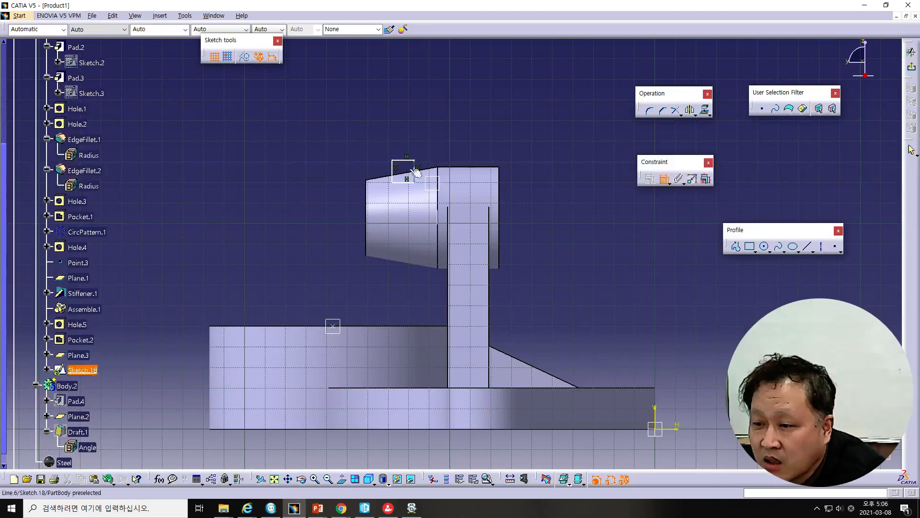
left_click(408, 161)
double_click(438, 136)
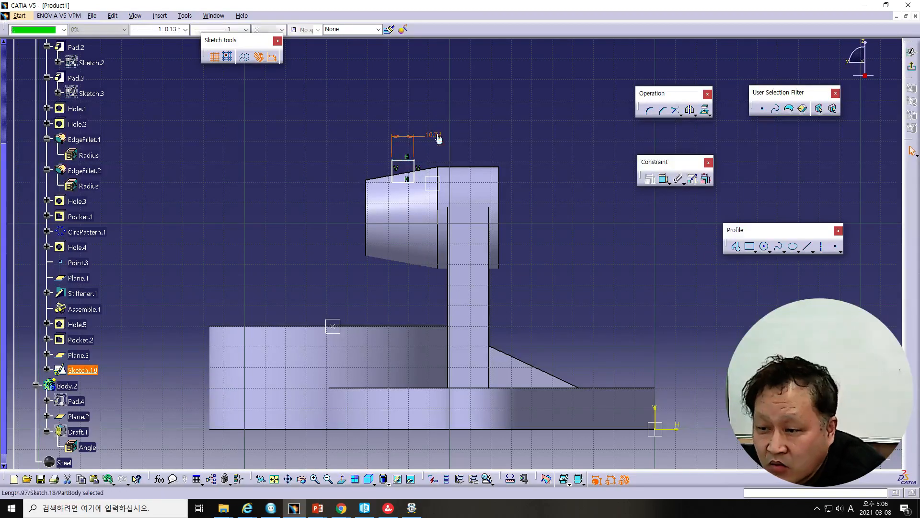
type("5")
key("Return")
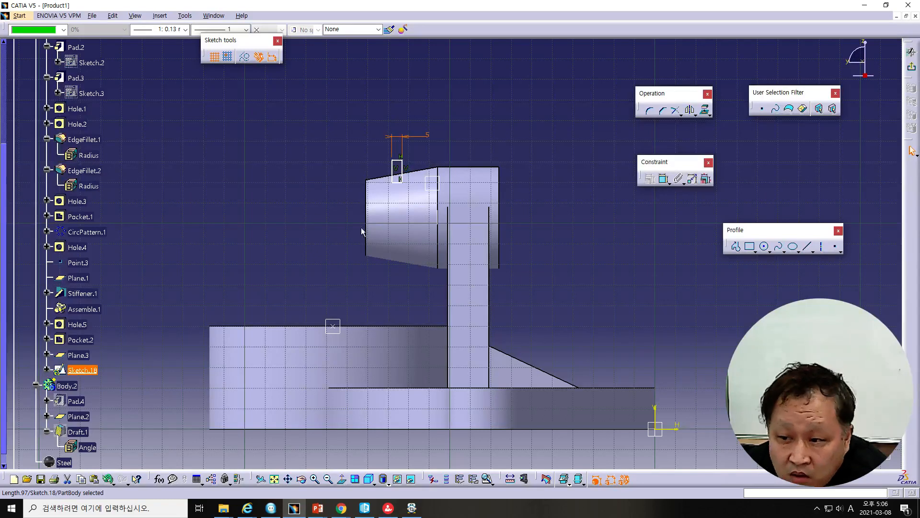
- Try to project the conical boss's narrow end edge onto the sketch plane
left_click(368, 187)
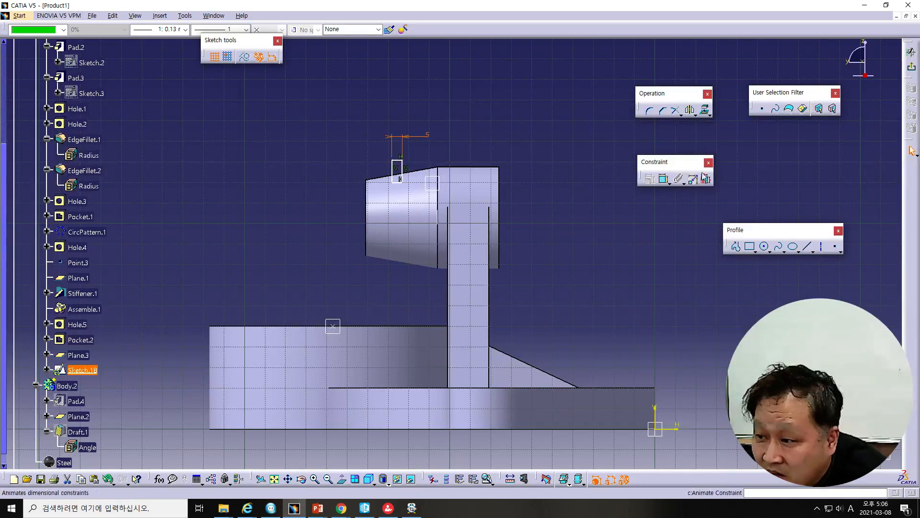
left_click(705, 110)
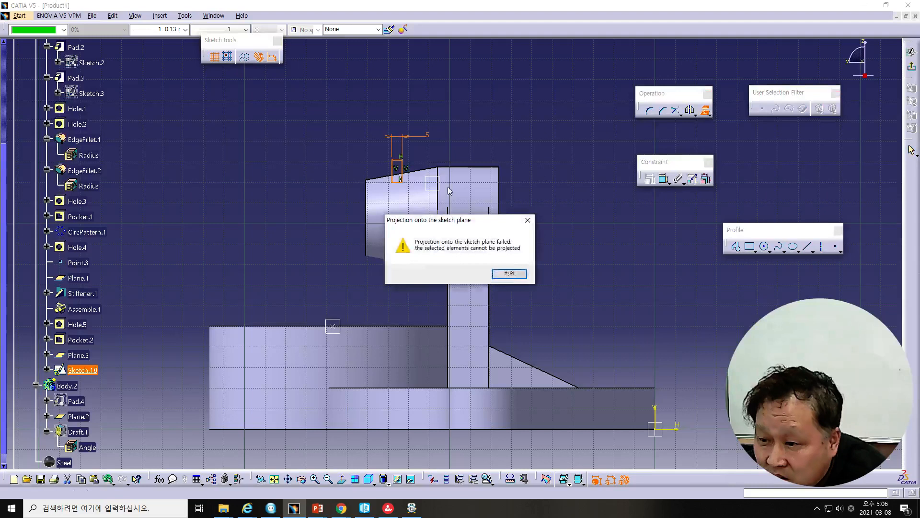
left_click(509, 273)
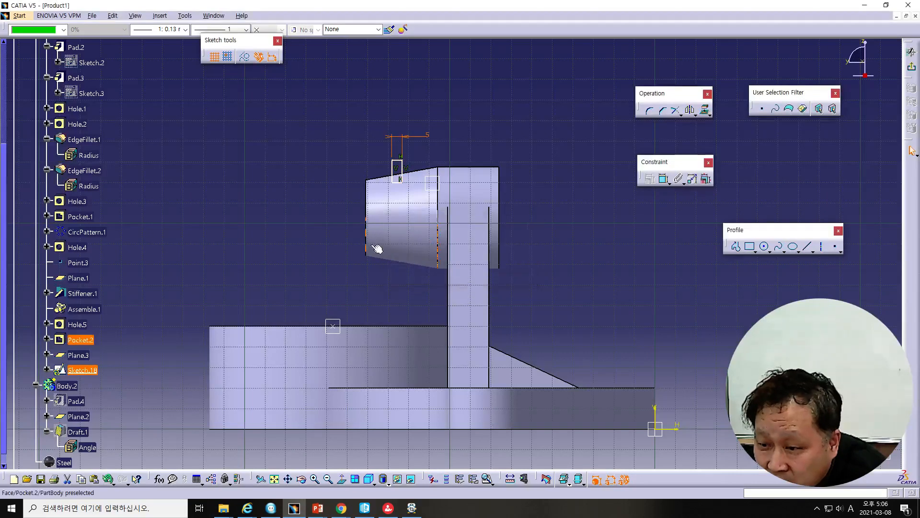
left_click(368, 199)
left_click(579, 251)
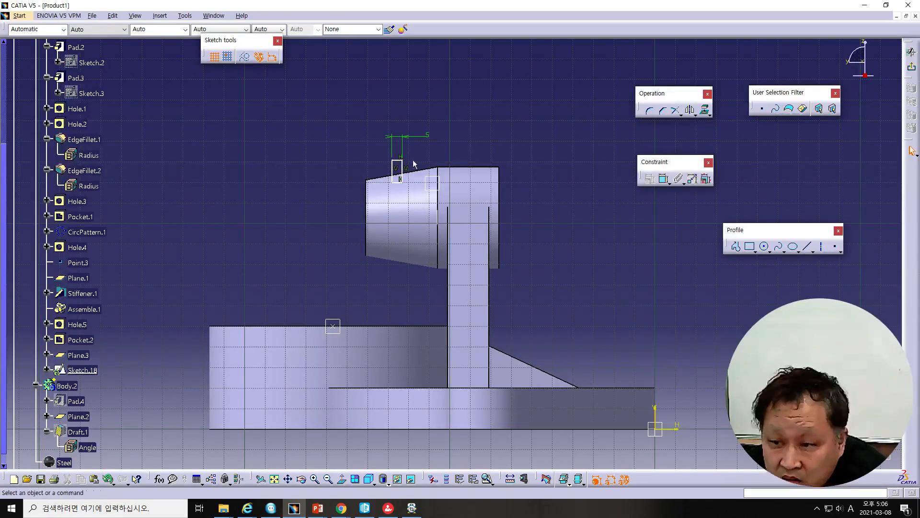
- Dimension the distance from the boss's narrow end edge to the rectangle's nearer side and set it to 15 mm
left_click(393, 169)
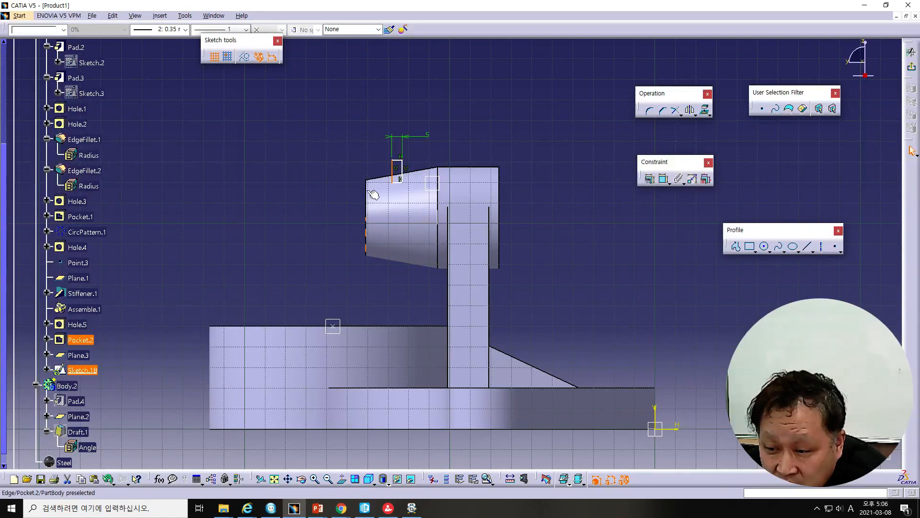
left_click(366, 226)
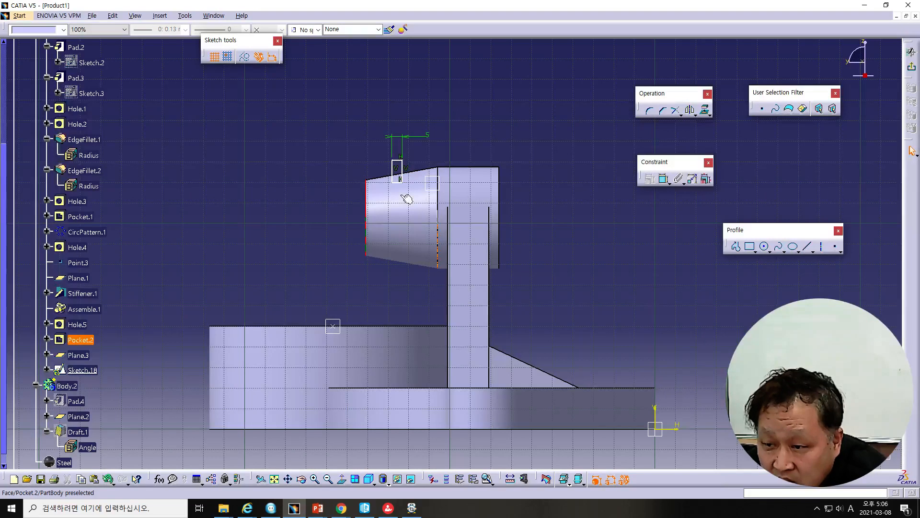
left_click(393, 170, "ctrl")
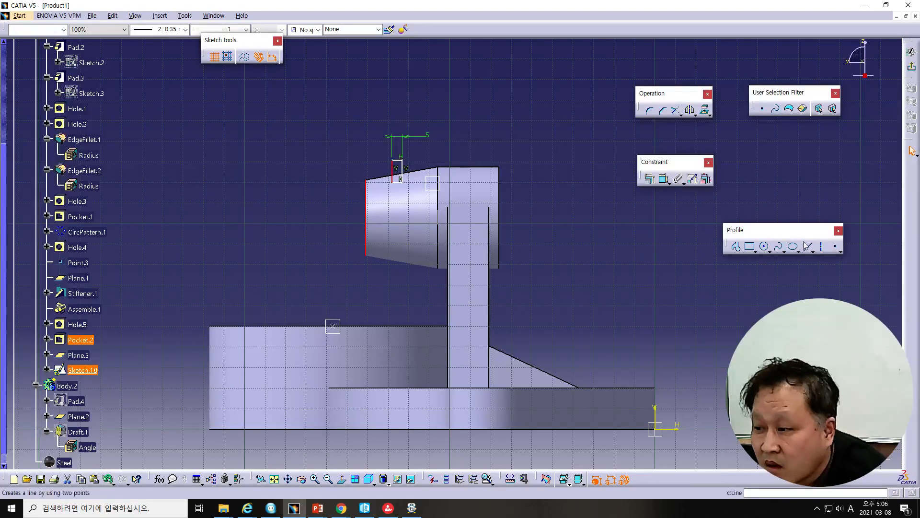
left_click(663, 178)
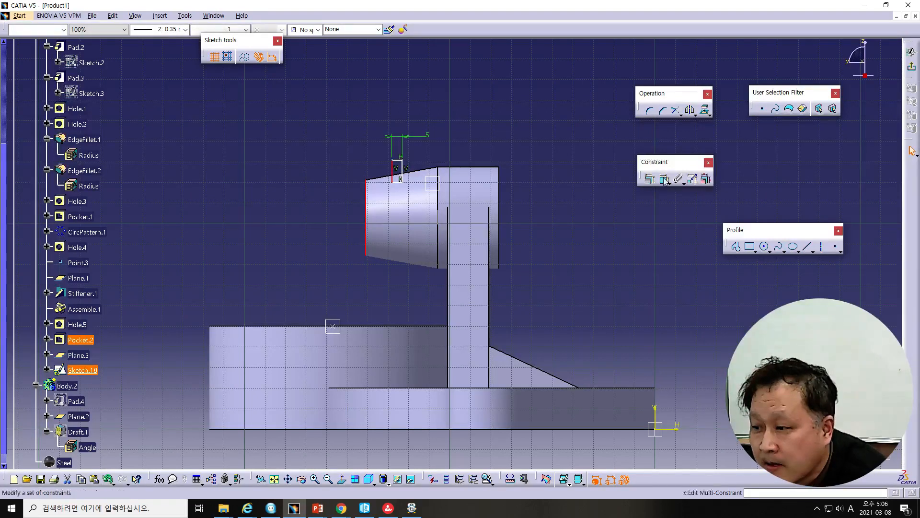
left_click(326, 143)
double_click(325, 143)
type("15")
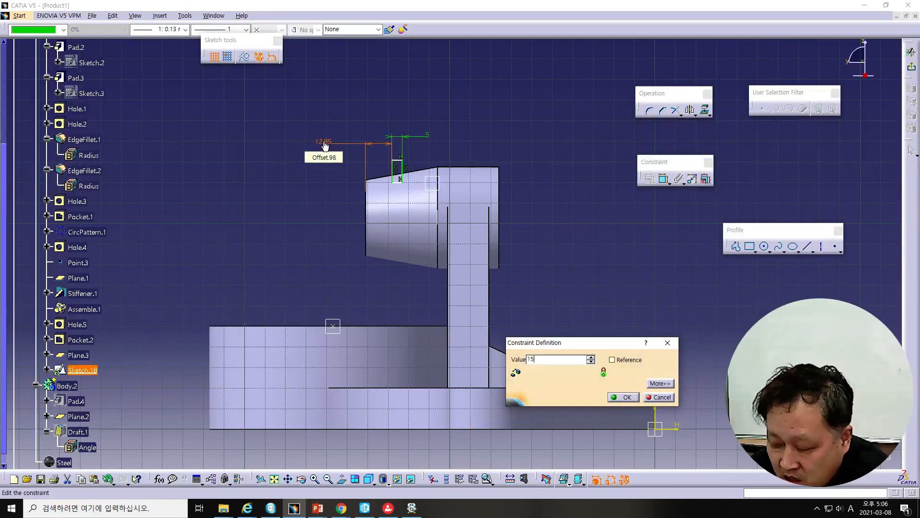
key("Return")
left_click(314, 212)
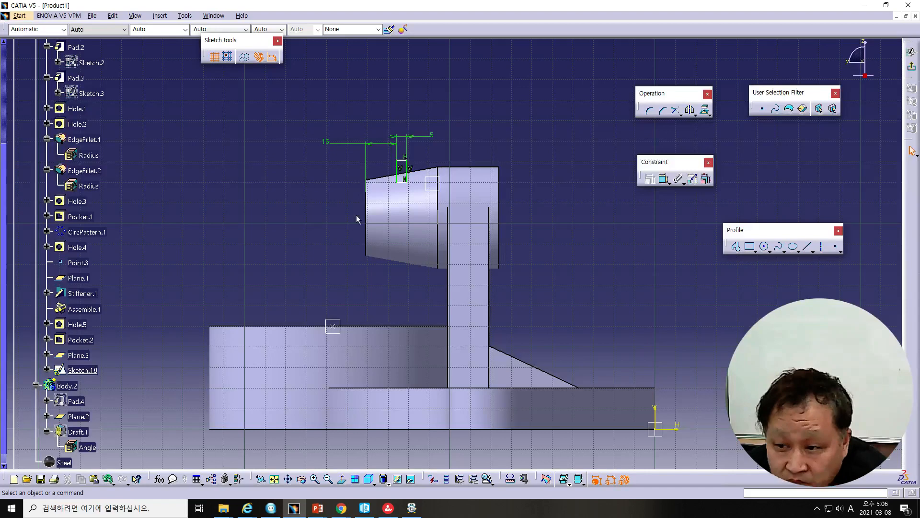
- Shorten the rectangle by moving its lower side up toward the boss's sloped edge
left_click(403, 181)
left_click_drag(402, 183, 403, 177)
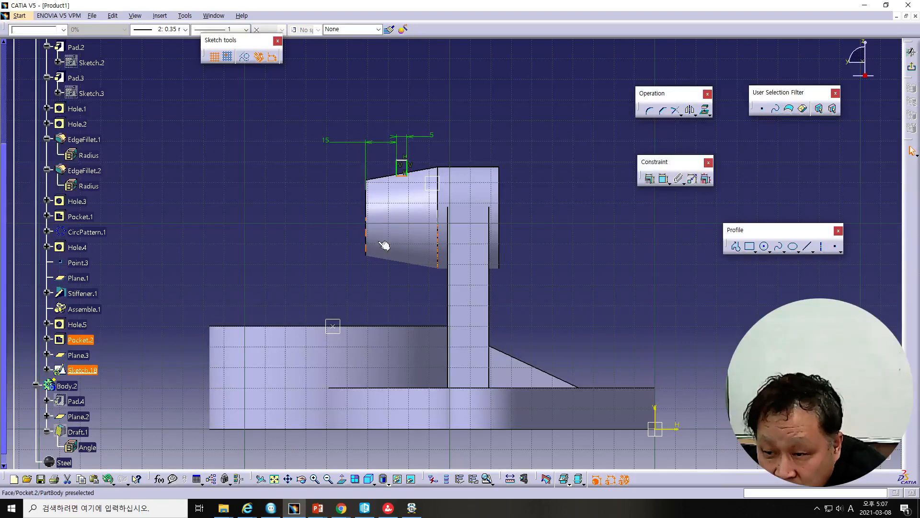
mouse_move(383, 236)
middle_mouse_down("ctrl")
mouse_move(349, 206)
mouse_move(383, 415)
mouse_move(448, 433)
mouse_move(433, 472)
mouse_move(437, 323)
middle_mouse_up("ctrl")
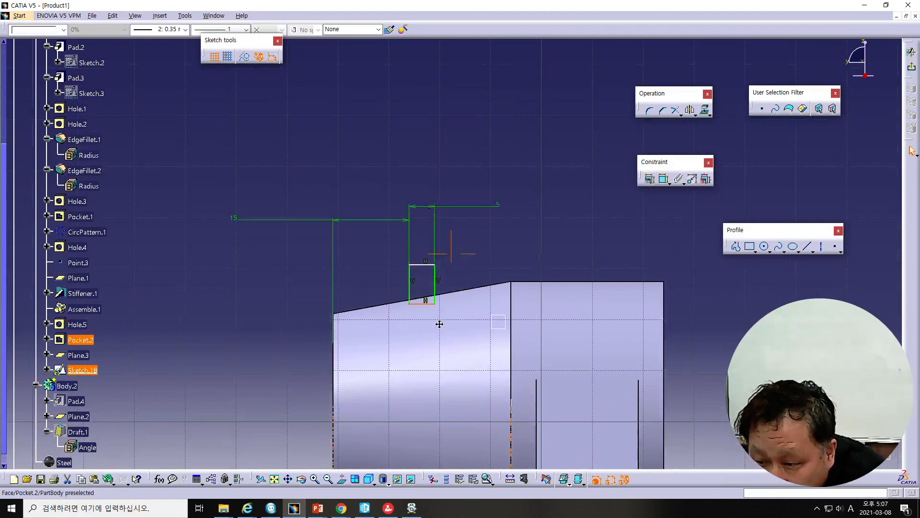
- Delete the 15 mm distance dimension between the boss's narrow end and the rectangle
left_click(335, 316)
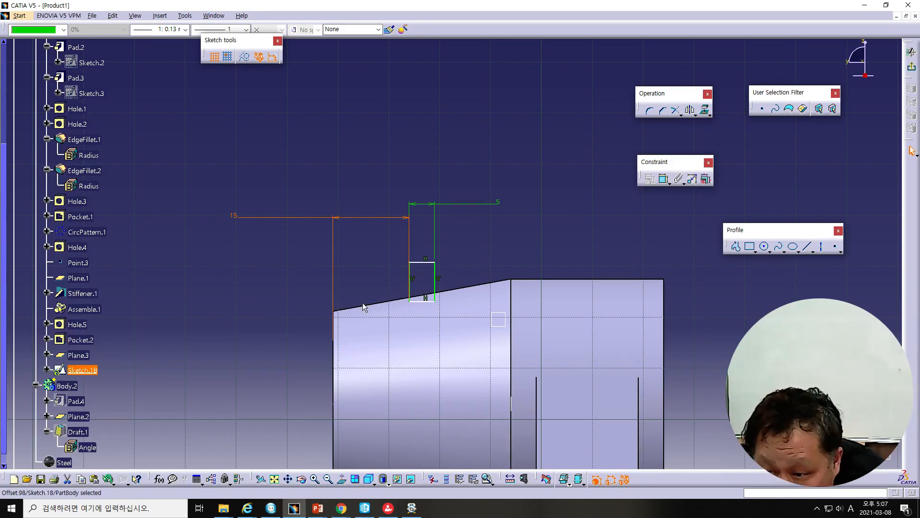
left_click(335, 313)
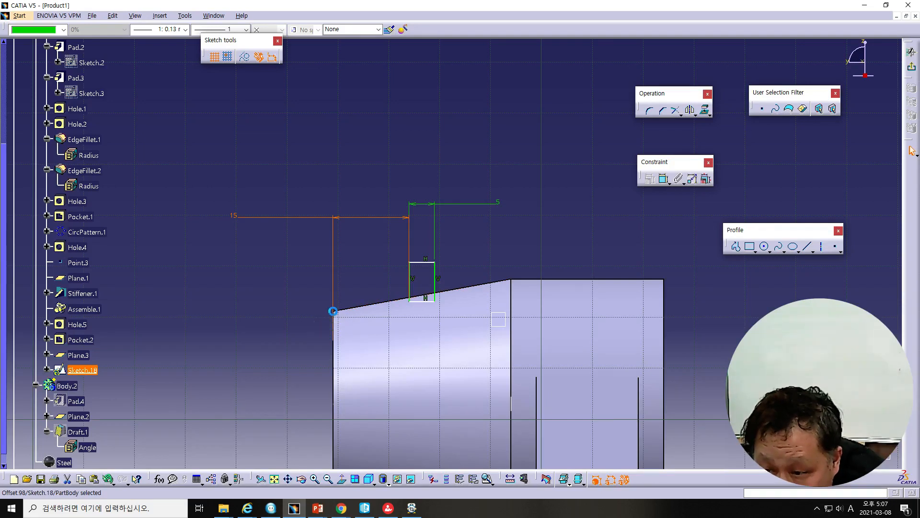
middle_click_drag(351, 331, 350, 319, "ctrl")
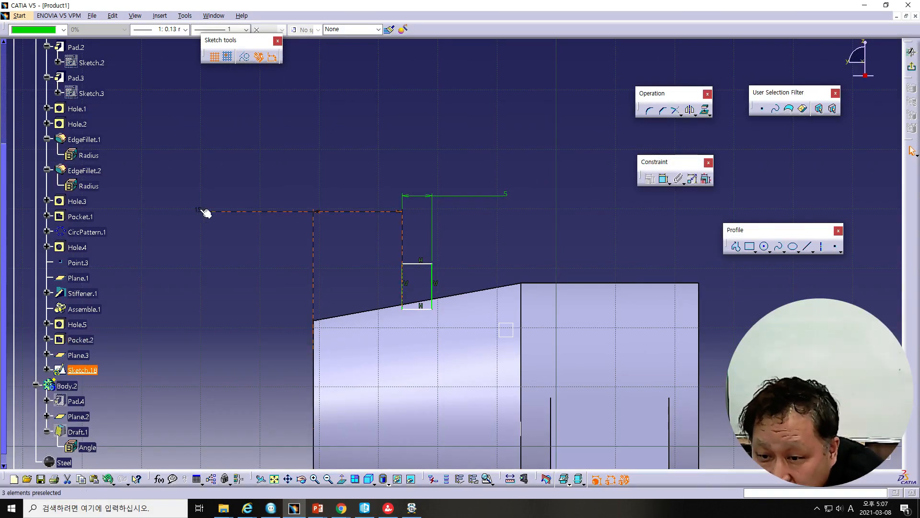
key("Delete")
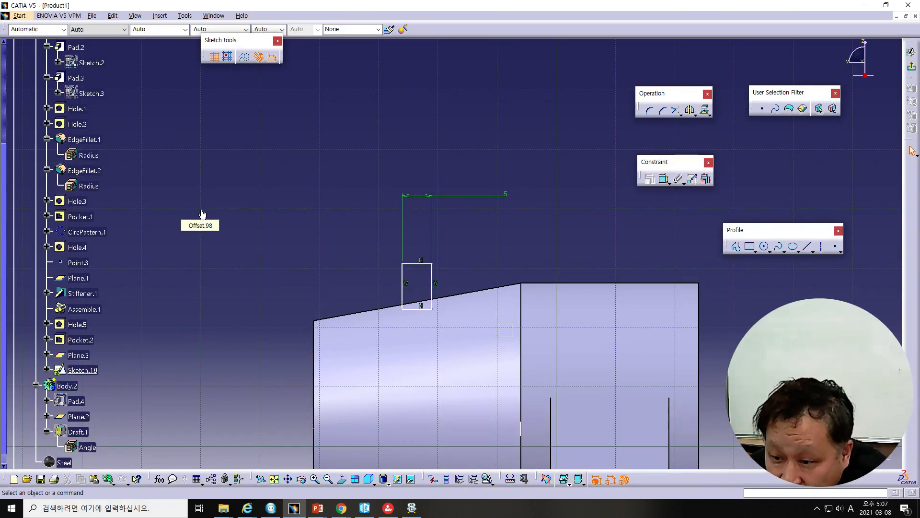
- Dimension the vertical distance from the upper corner of the boss's narrow end to the rectangle's lower side and set it to 0.82 mm
left_click(314, 319)
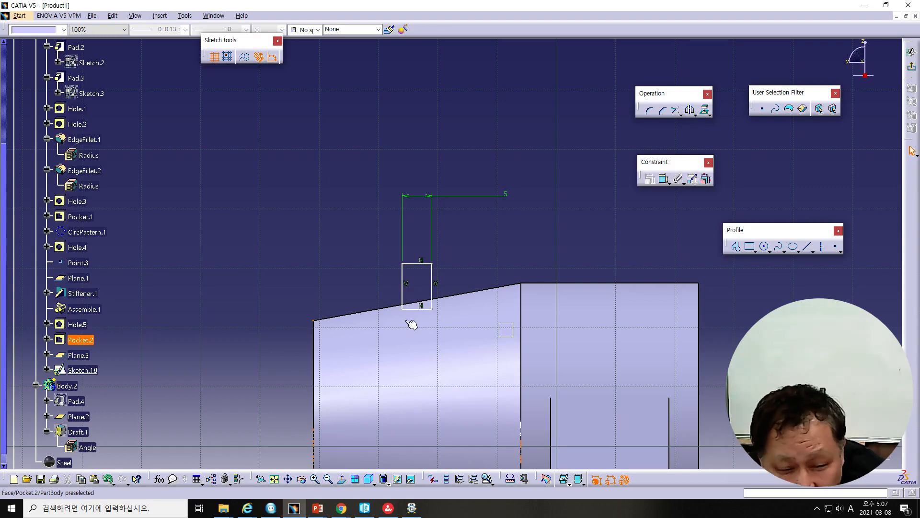
left_click(418, 309, "ctrl")
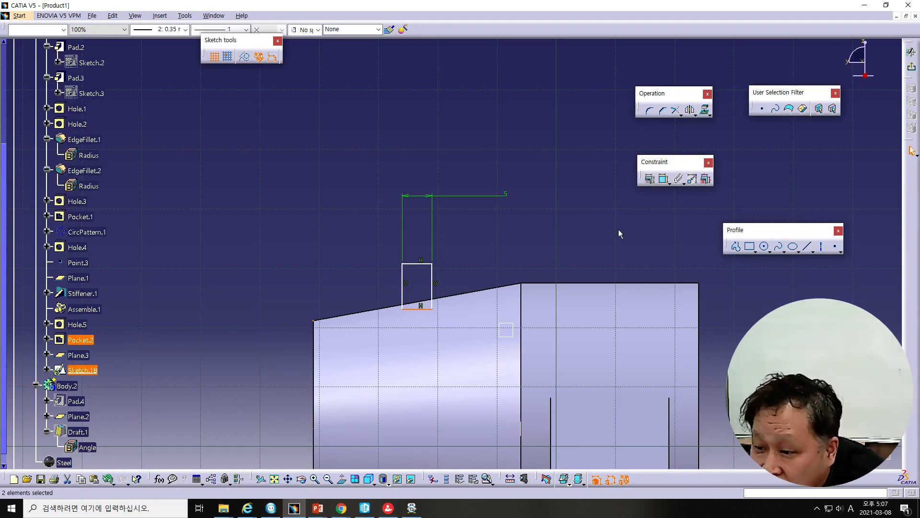
left_click(664, 179)
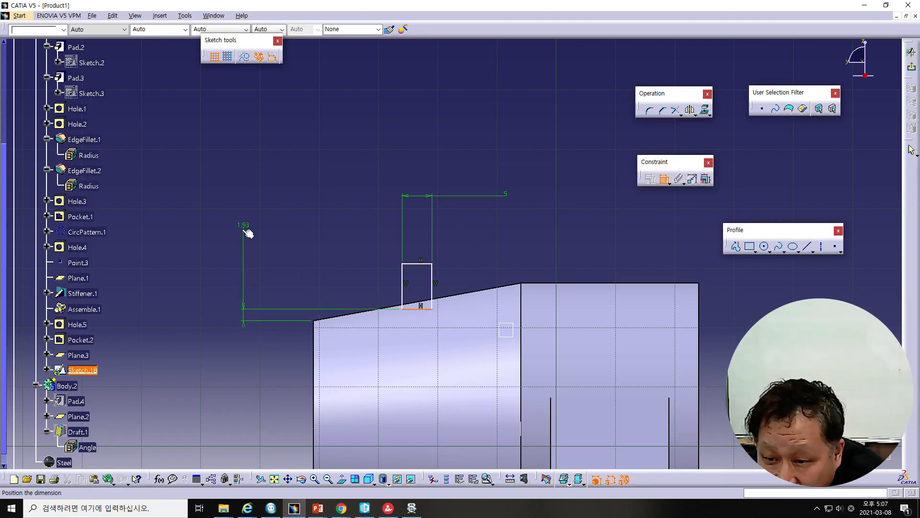
left_click(227, 266)
double_click(227, 263)
type("0.82")
key("Return")
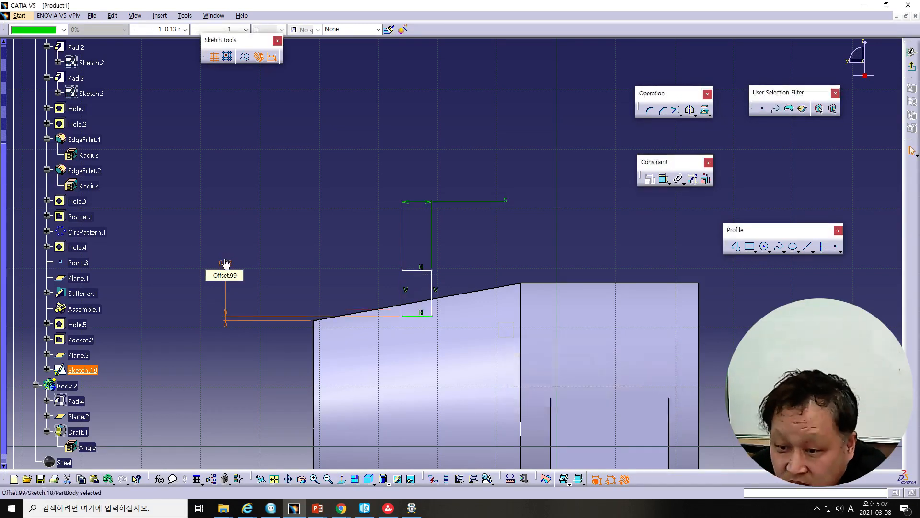
left_click(197, 360)
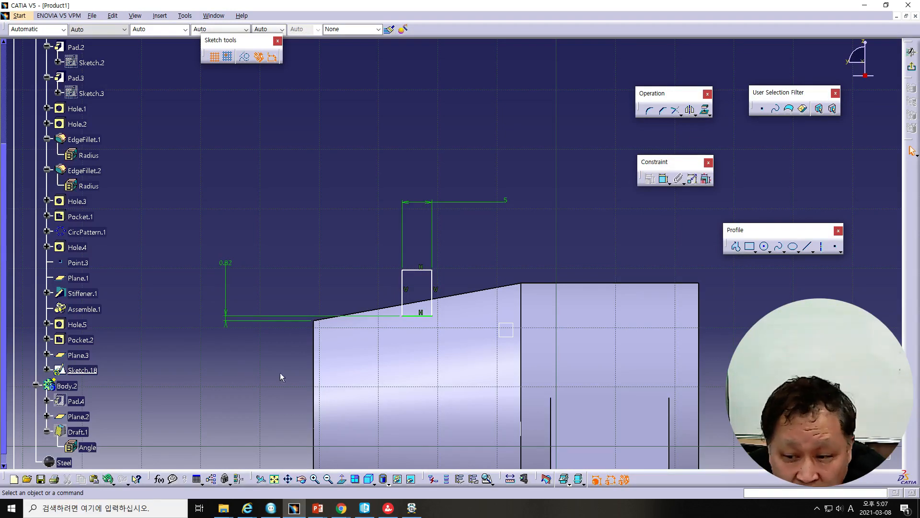
- Dimension the horizontal distance from the boss's narrow end edge to the rectangle's nearer side again
left_click(316, 350)
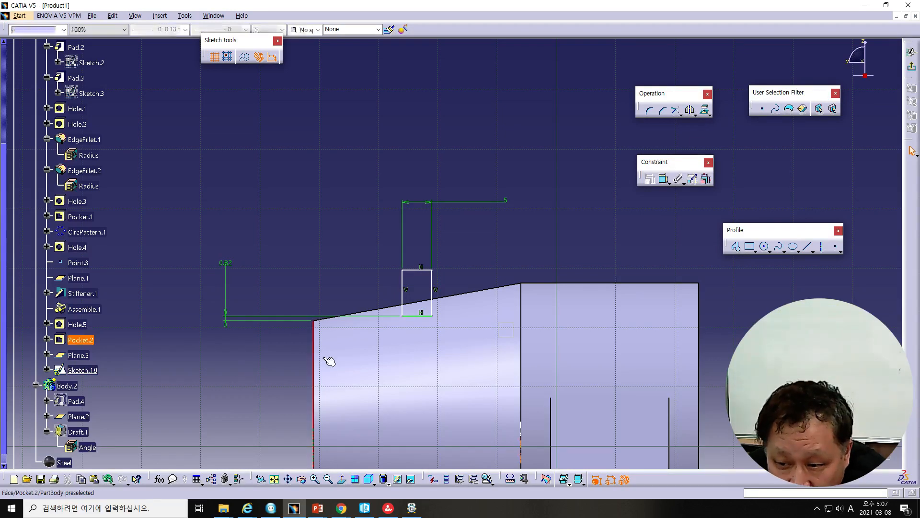
left_click(407, 298, "ctrl")
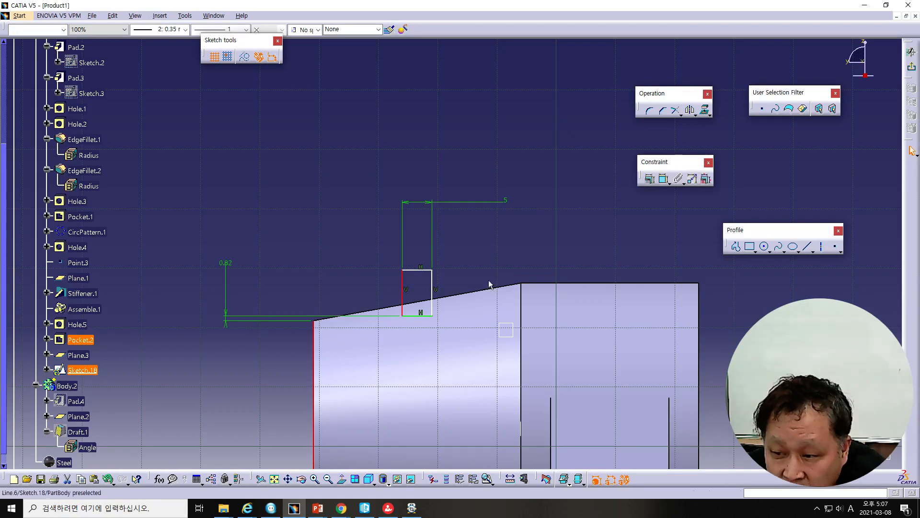
left_click(651, 178)
left_click(365, 165)
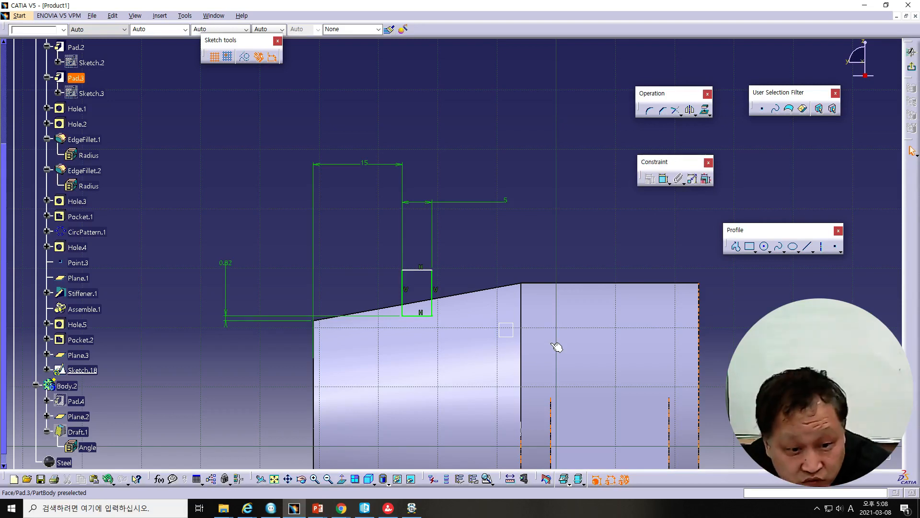
- Draw a horizontal axis line about 100 mm long through the middle of the boss, extending past both ends
mouse_move(447, 335)
middle_mouse_down()
mouse_move(450, 370)
mouse_move(421, 266)
middle_mouse_up()
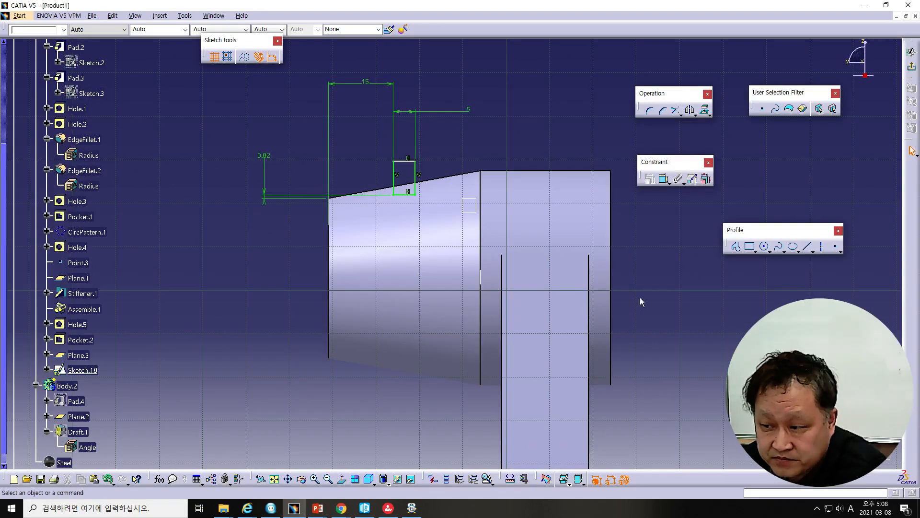
left_click(821, 246)
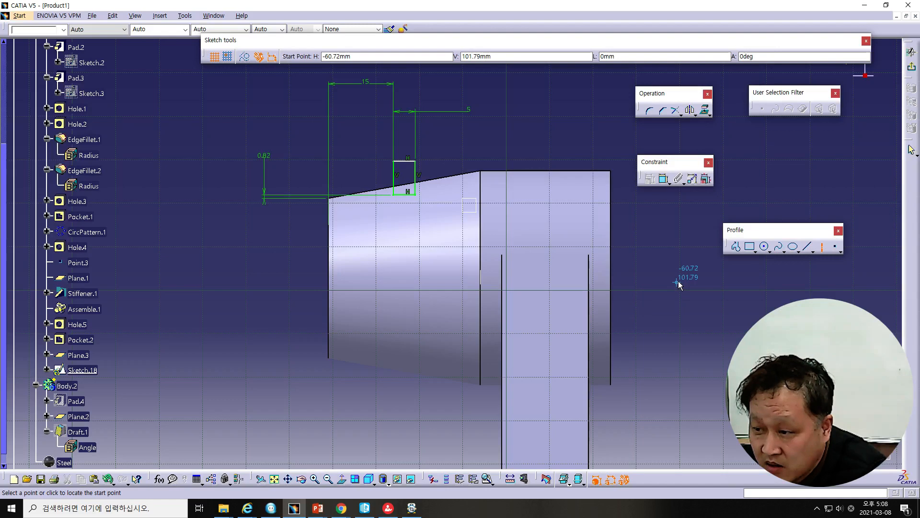
left_click(678, 280)
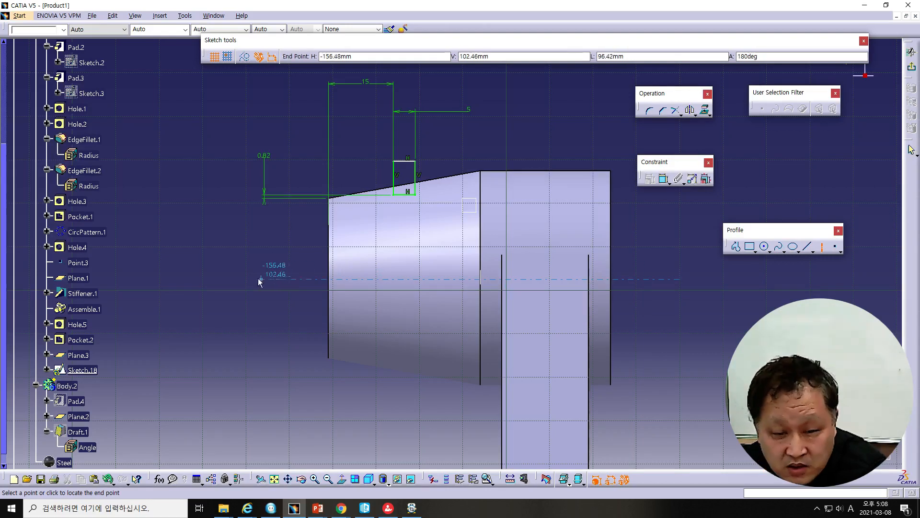
left_click(240, 279)
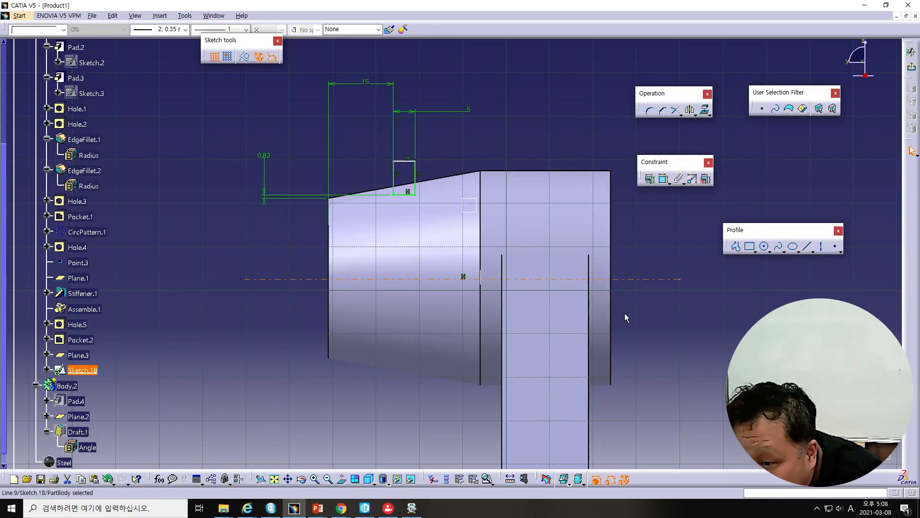
- Check the bore at the boss's narrow end and move the axis line slightly upward
mouse_move(284, 331)
middle_mouse_down()
mouse_move(302, 325)
mouse_move(341, 337)
middle_mouse_up()
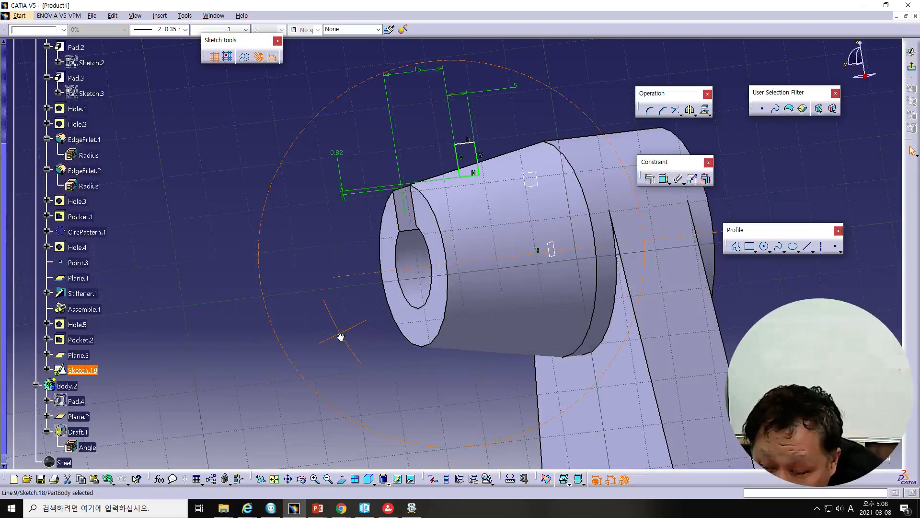
left_click(435, 286)
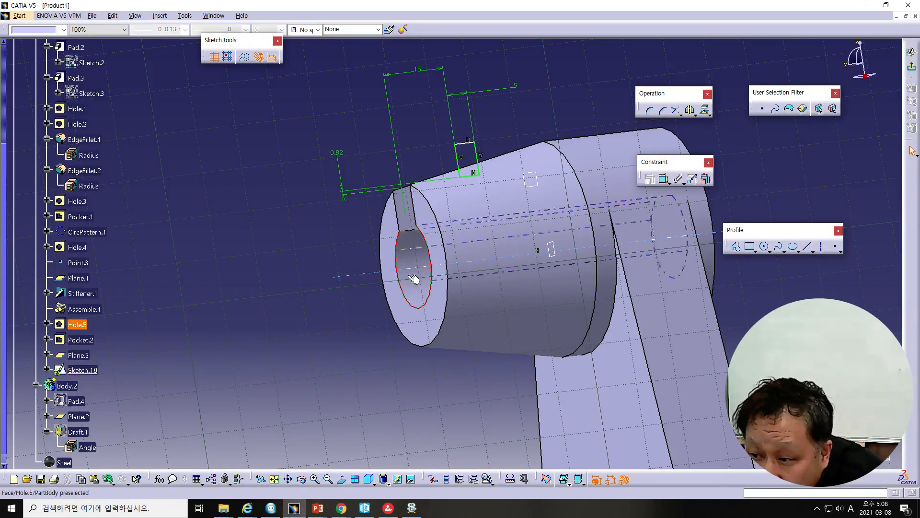
mouse_move(336, 313)
middle_mouse_down()
mouse_move(462, 306)
mouse_move(273, 329)
mouse_move(281, 324)
middle_mouse_up()
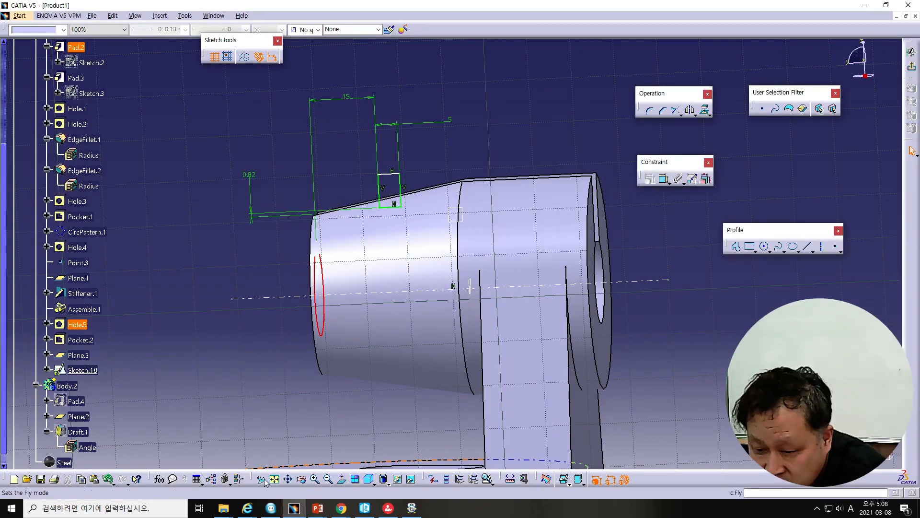
left_click(341, 478)
left_click_drag(641, 278, 648, 261)
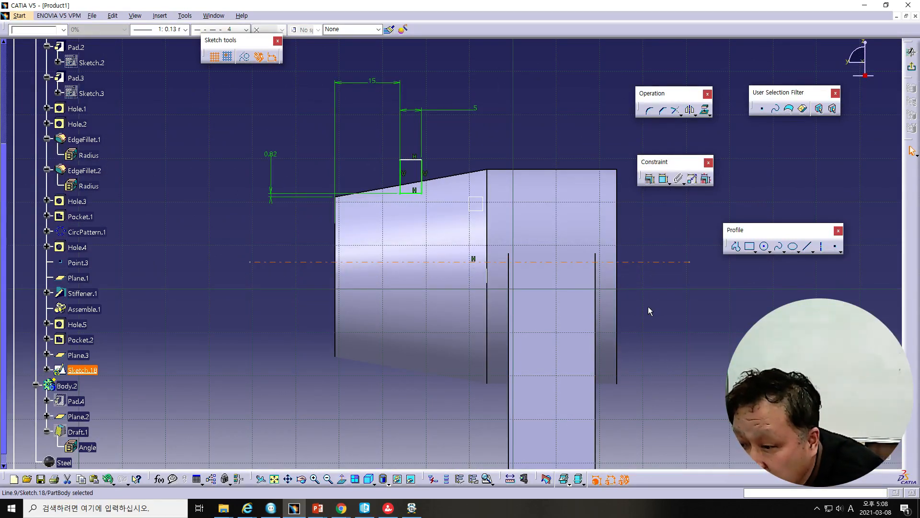
left_click(568, 169)
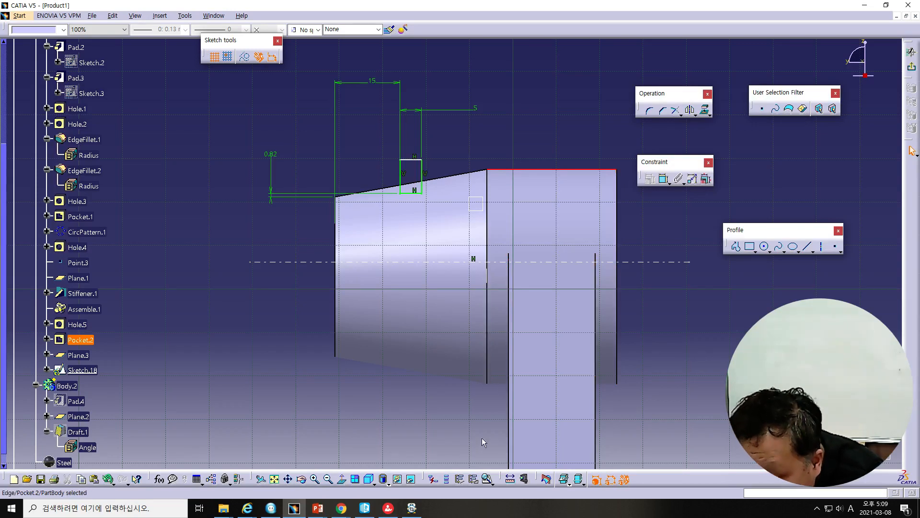
left_click(480, 412)
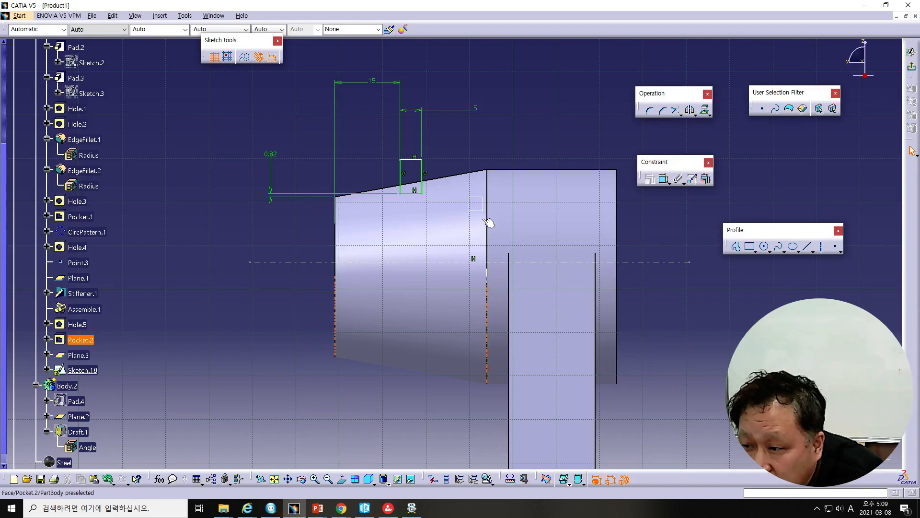
- Project the boss's wide end face onto the sketch plane and close the undo history
left_click(705, 111)
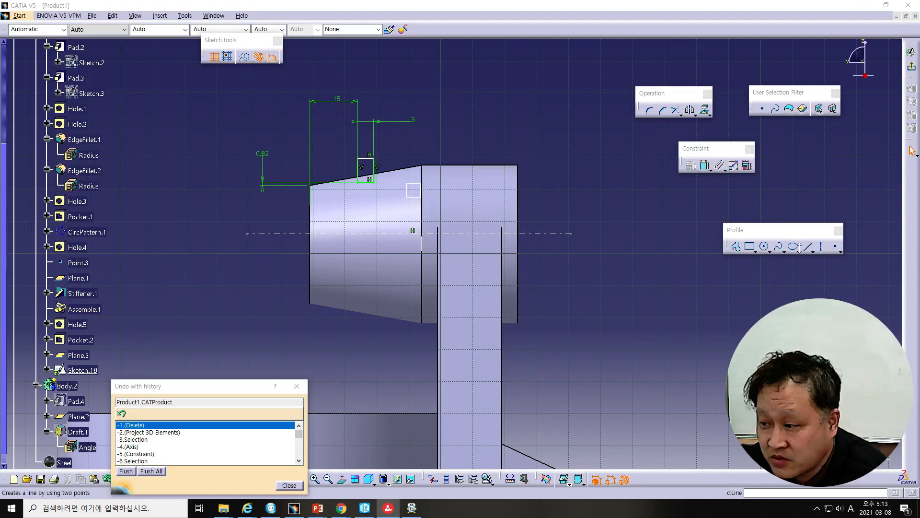
left_click(706, 112)
middle_click_drag(562, 294, 541, 288)
scroll(541, 288, "down", 1)
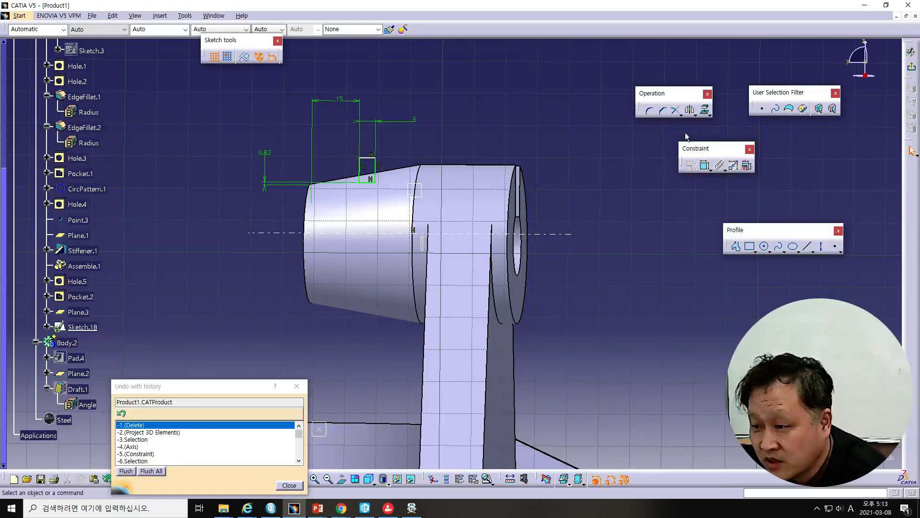
left_click(706, 113)
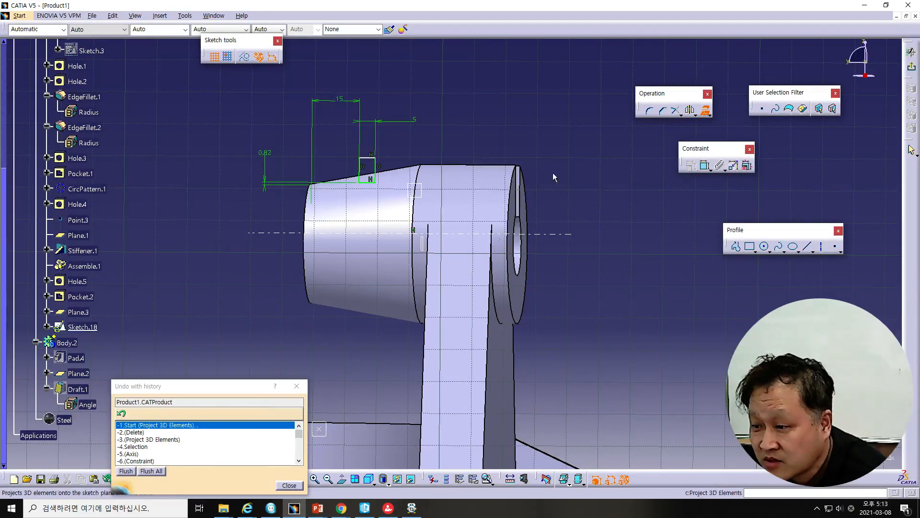
left_click(517, 221)
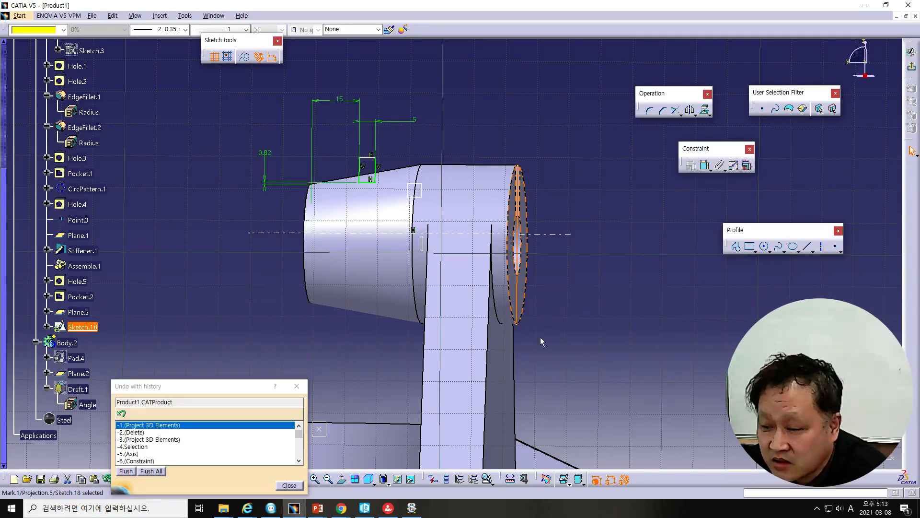
left_click(638, 328)
left_click(517, 295)
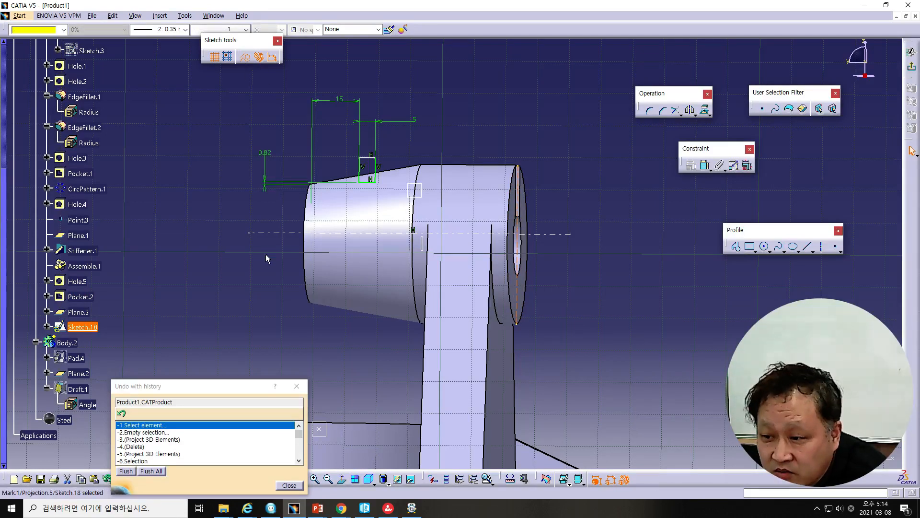
left_click(288, 485)
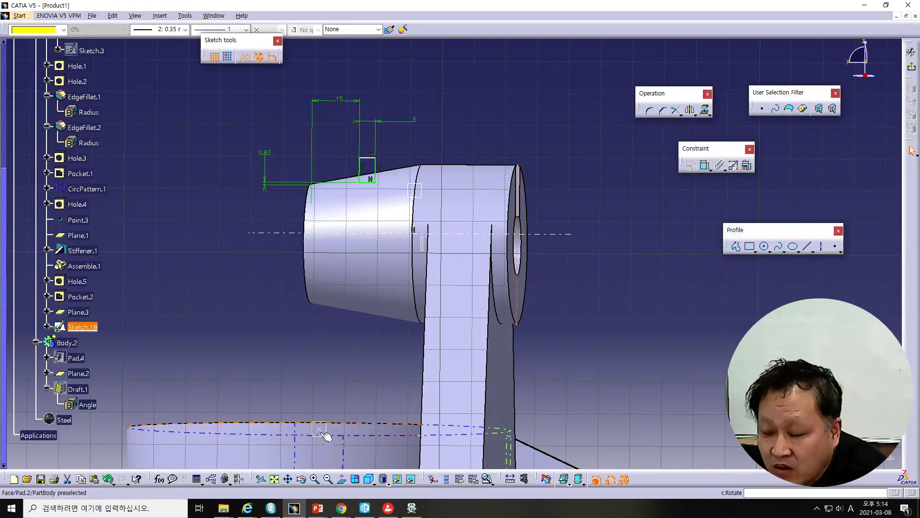
- Dimension the distance from the upper end point of the projected end face to the axis line and set it to 25 mm
left_click(342, 482)
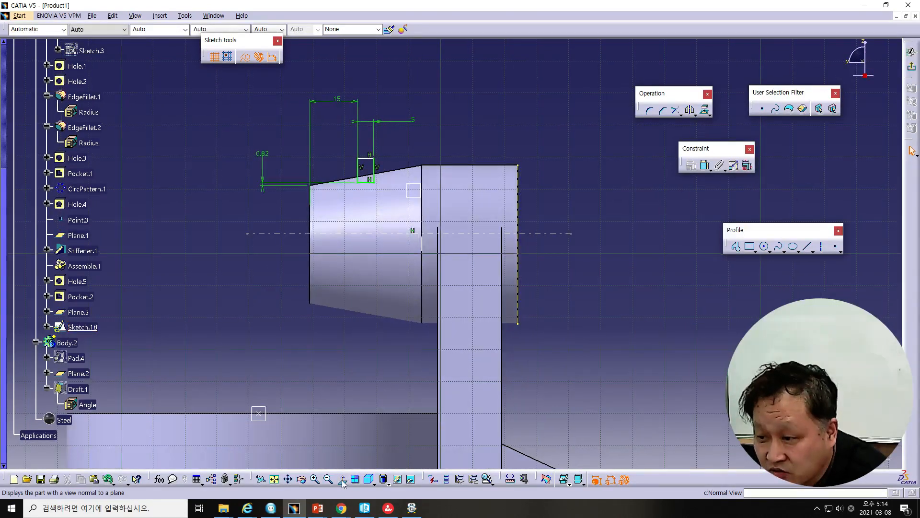
left_click(519, 165)
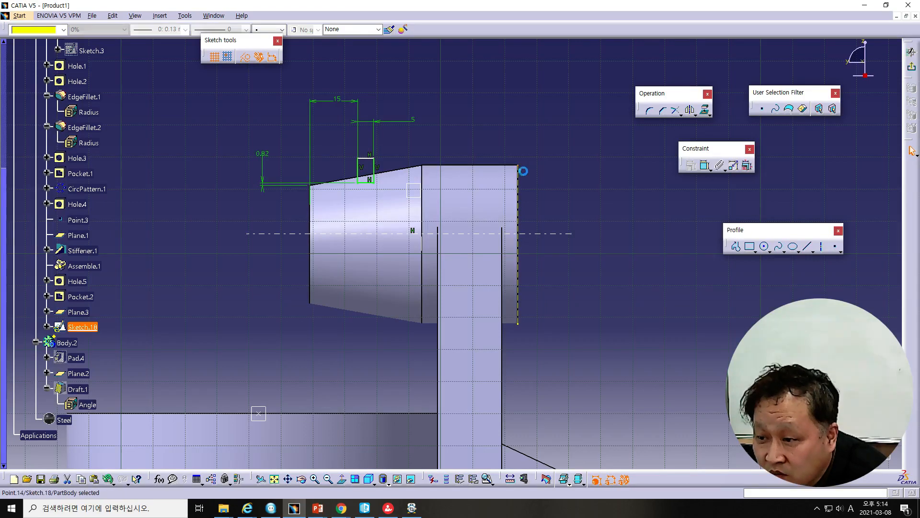
left_click(540, 234, "ctrl")
left_click(705, 165)
left_click(607, 199)
double_click(604, 197)
type("25")
key("Return")
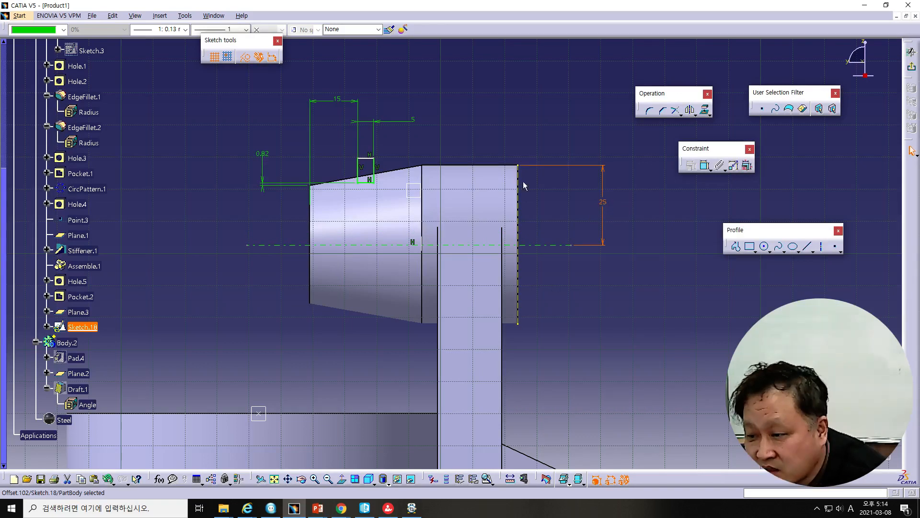
middle_click_drag(648, 260, 549, 183)
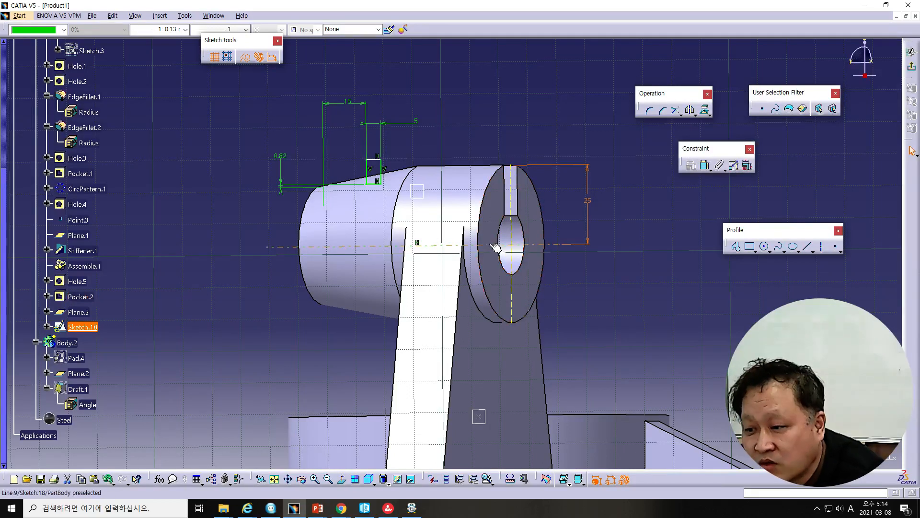
middle_click_drag(620, 301, 652, 304)
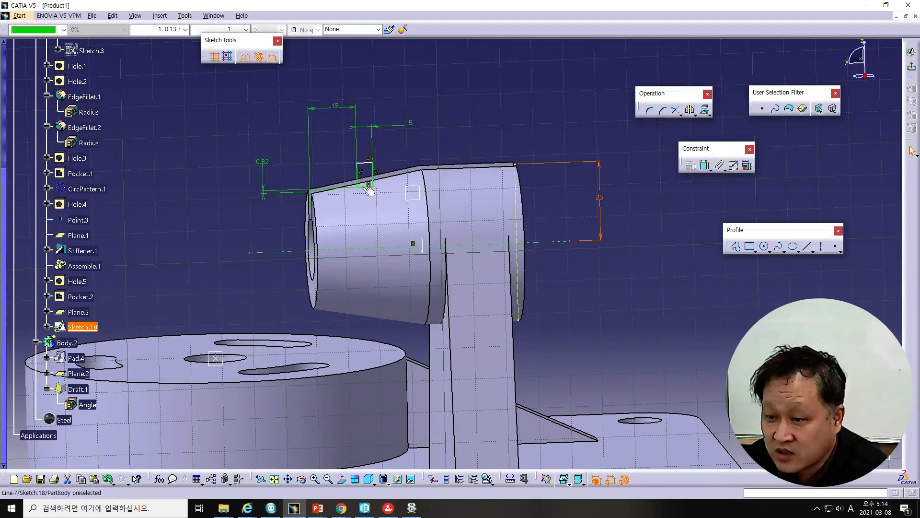
- Exit the sketch and cut a 360-degree groove around the boss using the rectangle profile and the sketch axis
left_click(912, 66)
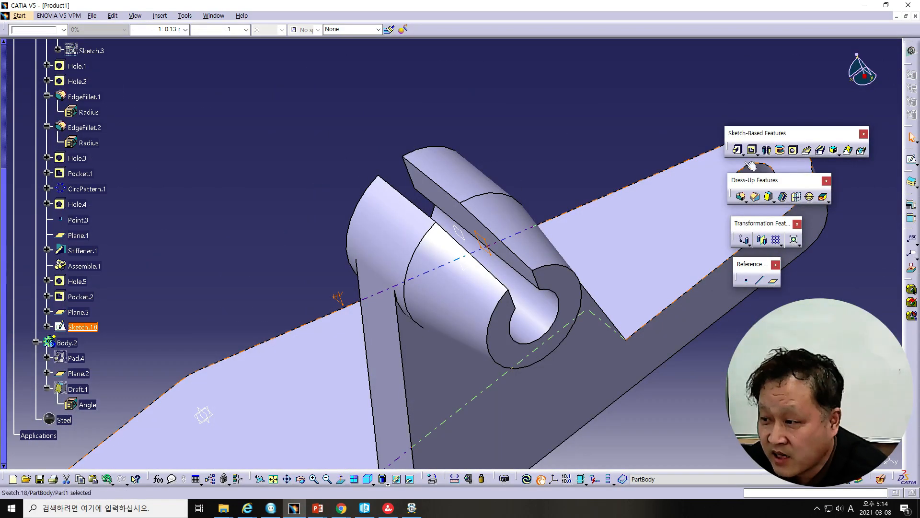
left_click(781, 151)
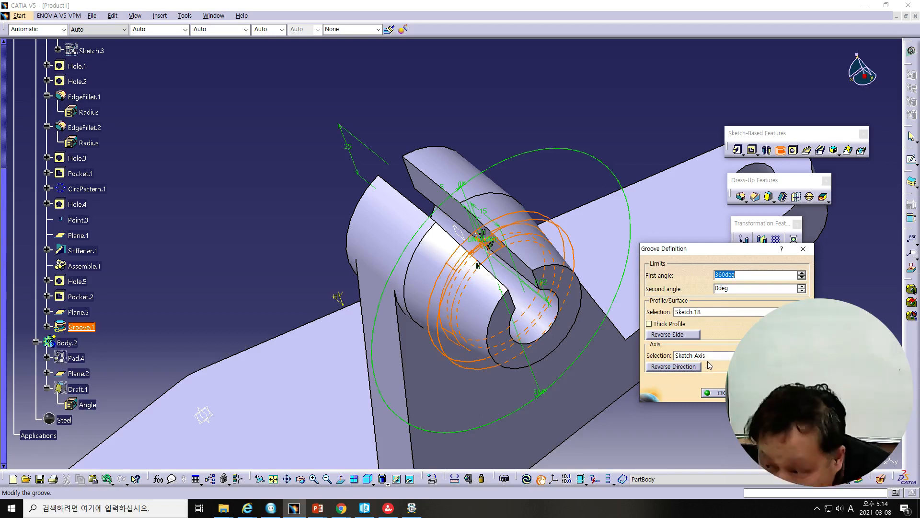
left_click_drag(717, 249, 698, 125)
left_click(782, 268)
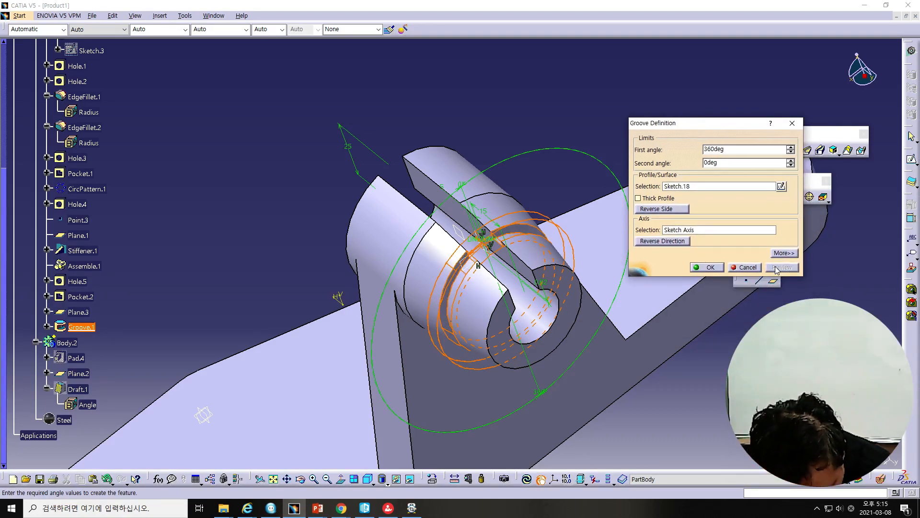
left_click(722, 267)
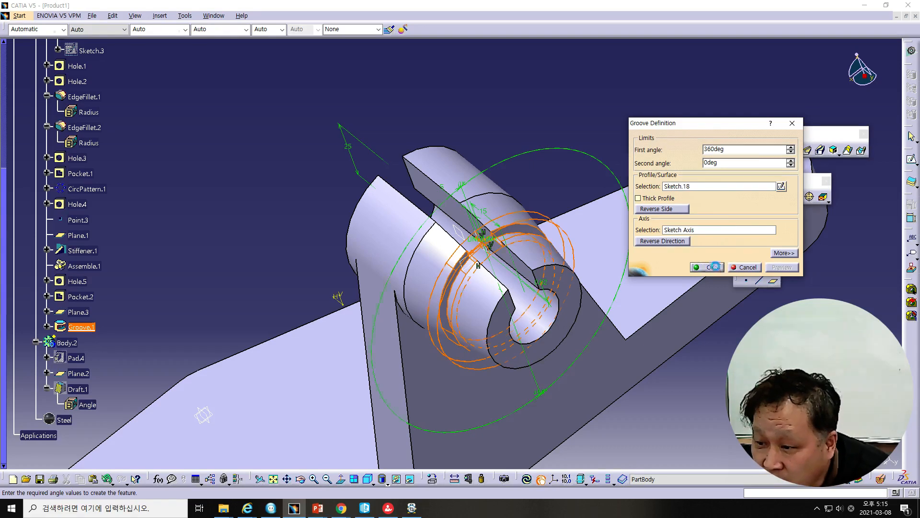
middle_click_drag(567, 141, 597, 158)
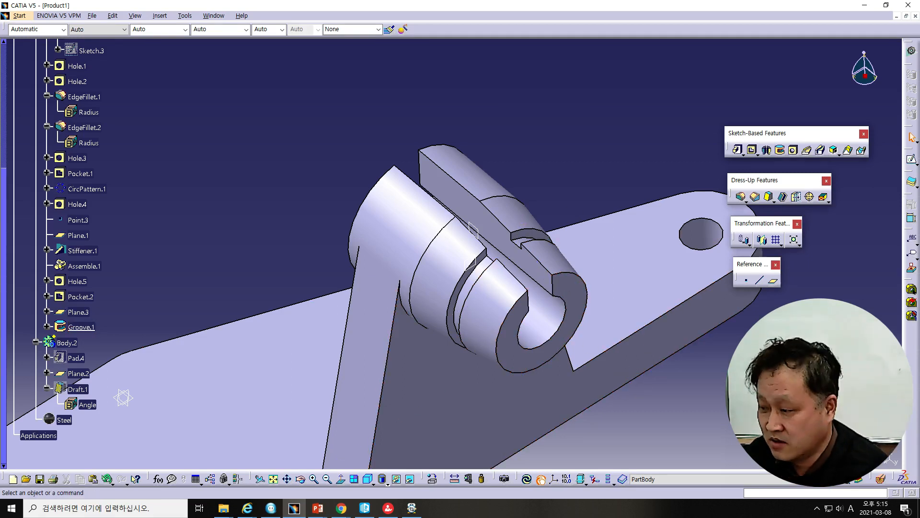
middle_click_drag(457, 417, 474, 287)
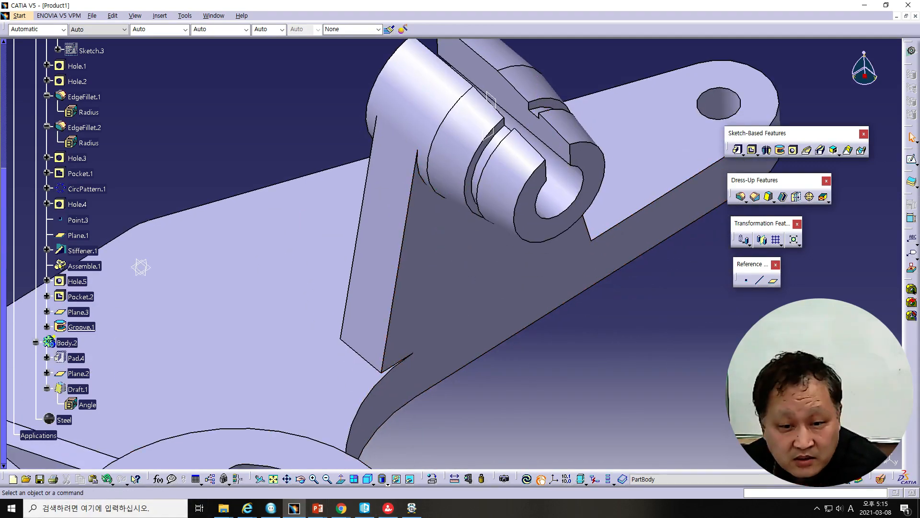
- Switch to PowerPoint, add a slide after the last one and paste the Groove Definition picture, enlarged and repositioned on it
left_click(363, 511)
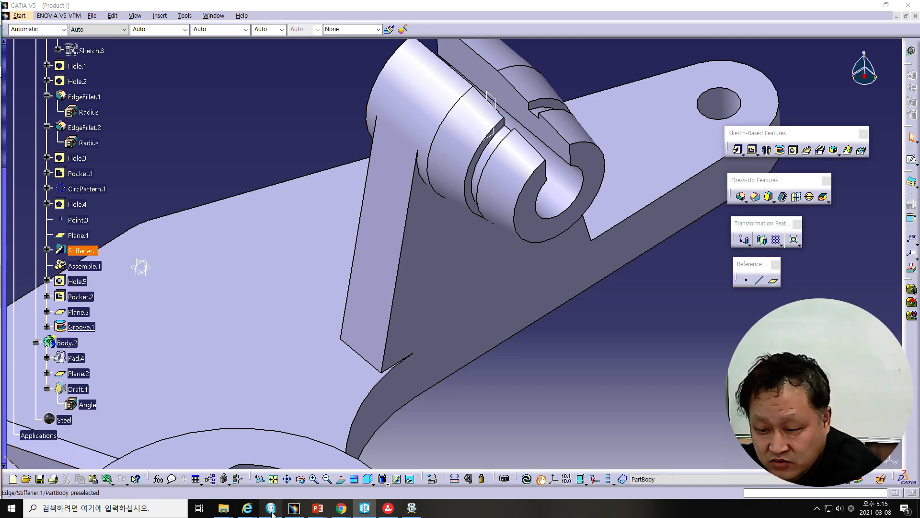
mouse_move(317, 508)
left_click(292, 482)
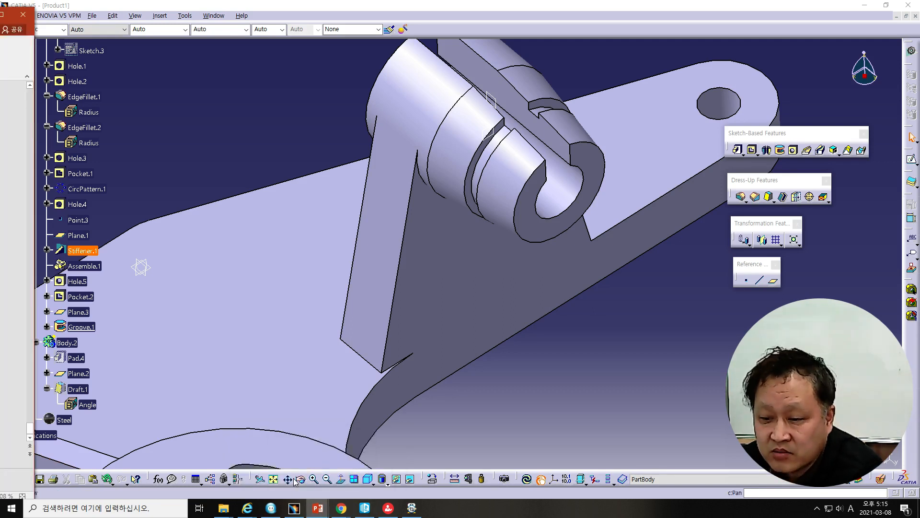
left_click_drag(0, 16, 391, 25)
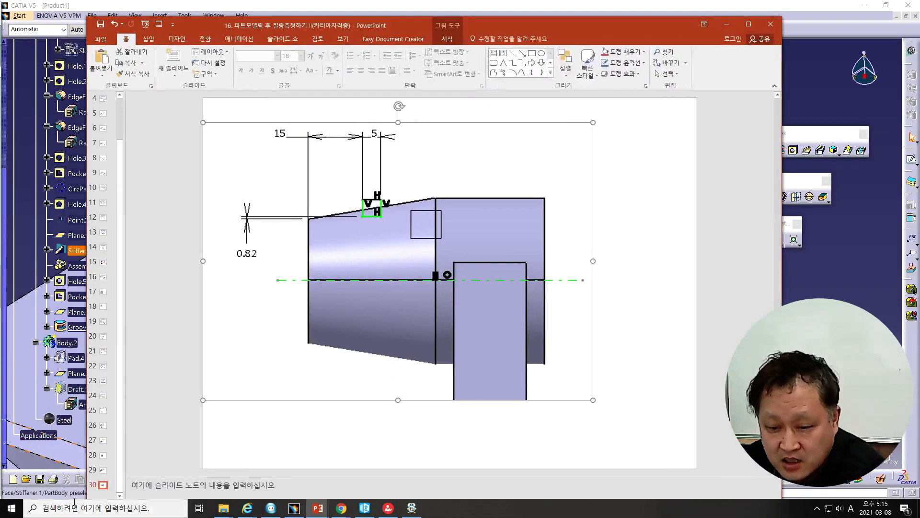
left_click(106, 497)
key("Return")
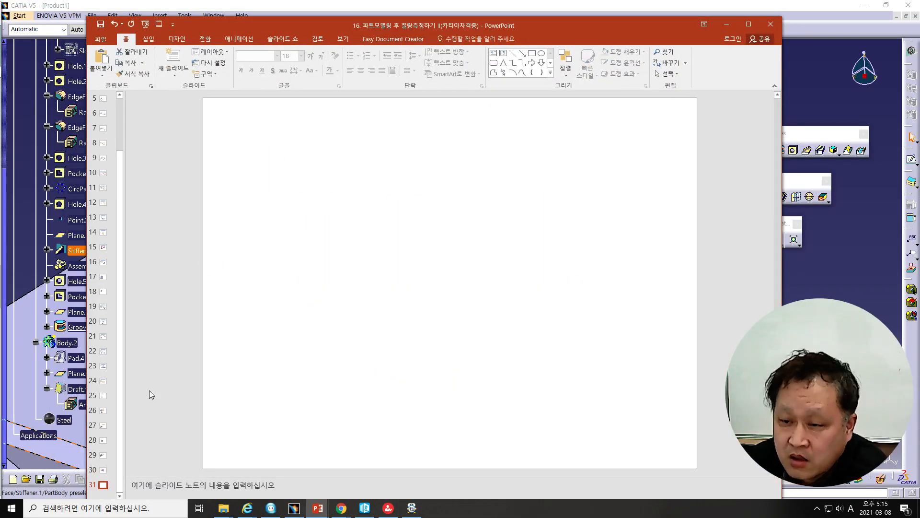
key("ctrl+v")
left_click(359, 246)
left_click_drag(307, 204, 611, 350)
left_click_drag(509, 261, 482, 245)
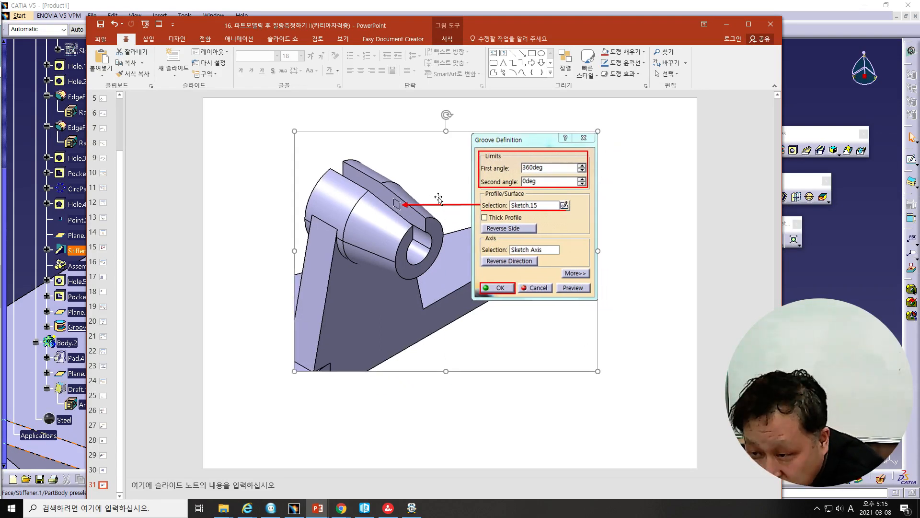
- Add another slide at the end with the Edge Fillet Definition picture pasted and enlarged, and move the presentation aside
left_click(102, 494)
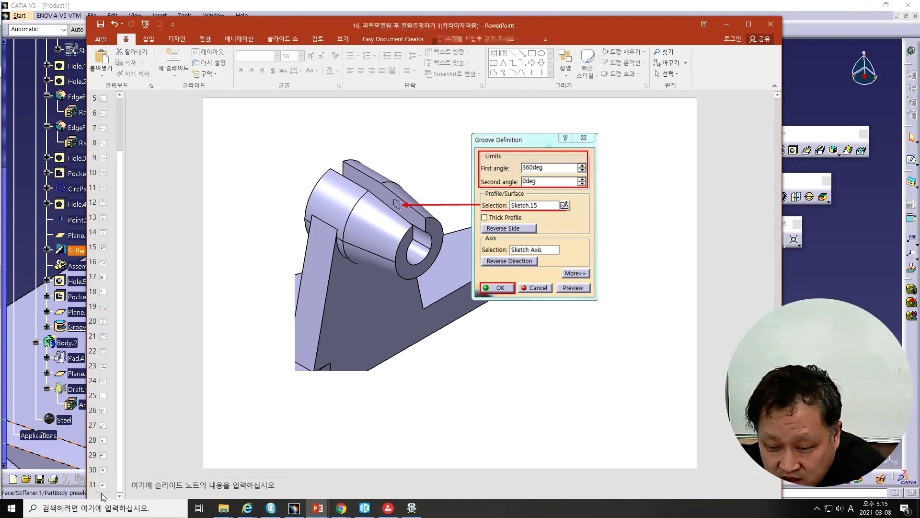
key("Return")
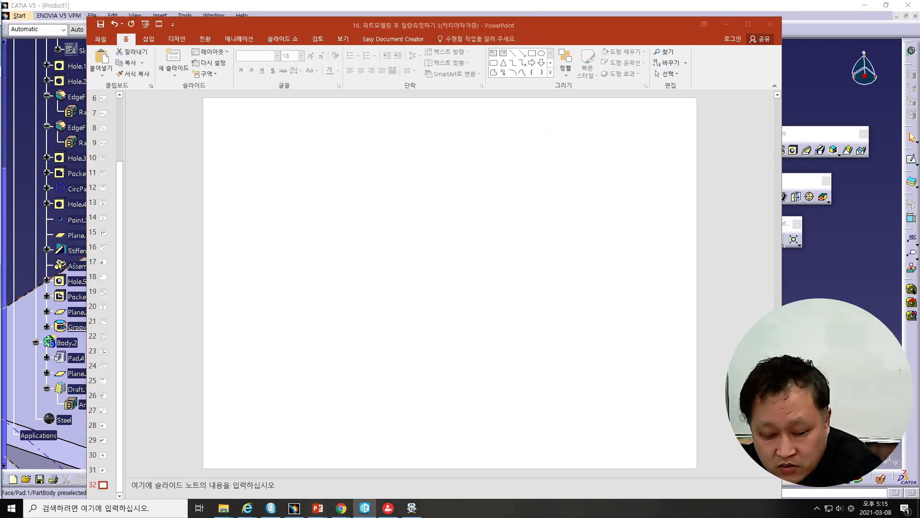
left_click(325, 186)
key("ctrl+v")
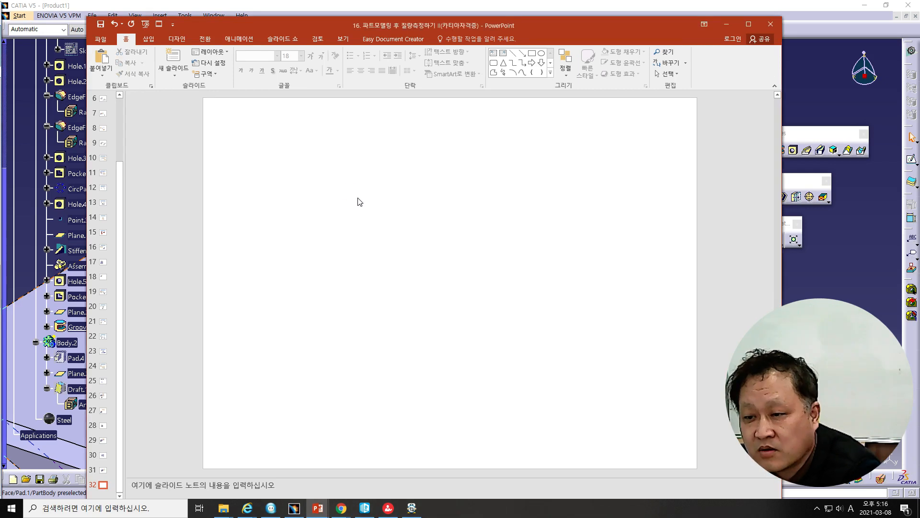
left_click_drag(315, 201, 590, 348)
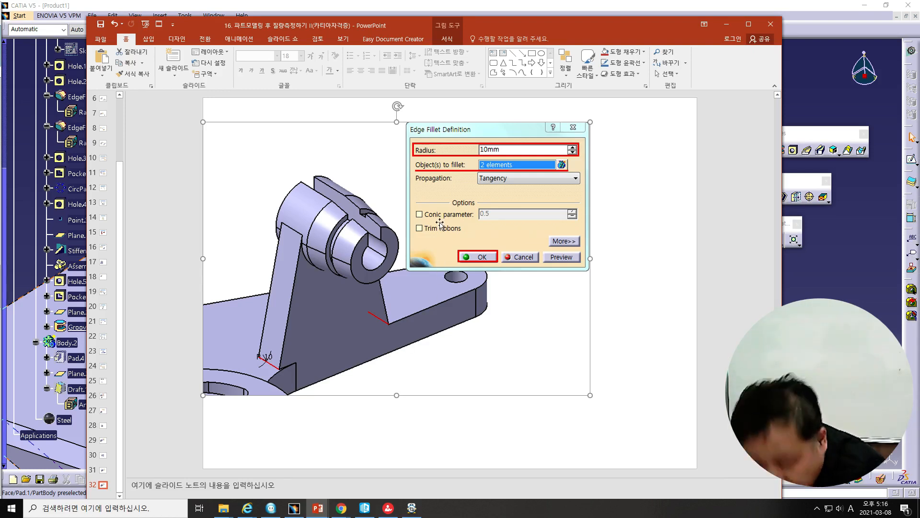
left_click_drag(497, 25, 0, 20)
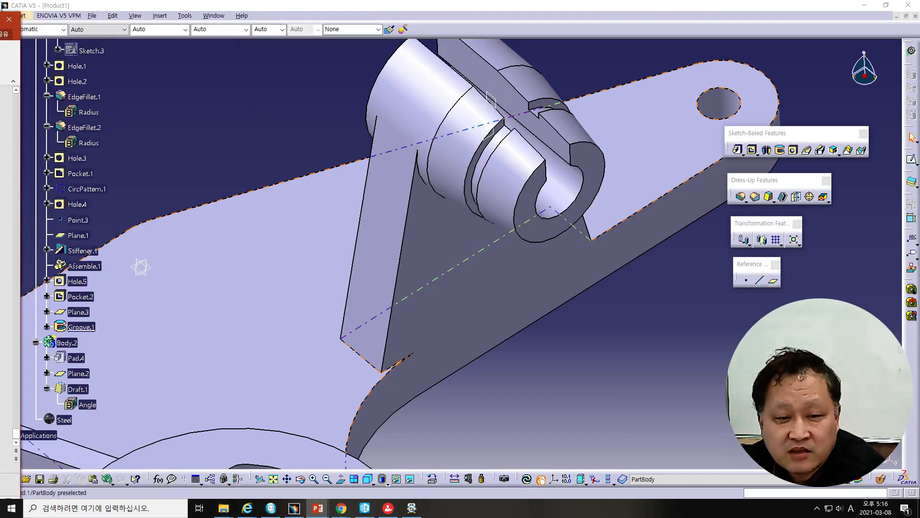
- In CATIA, round the two edges where the rib's sloped sides meet the base plate with a 10 mm edge fillet
left_click(599, 330)
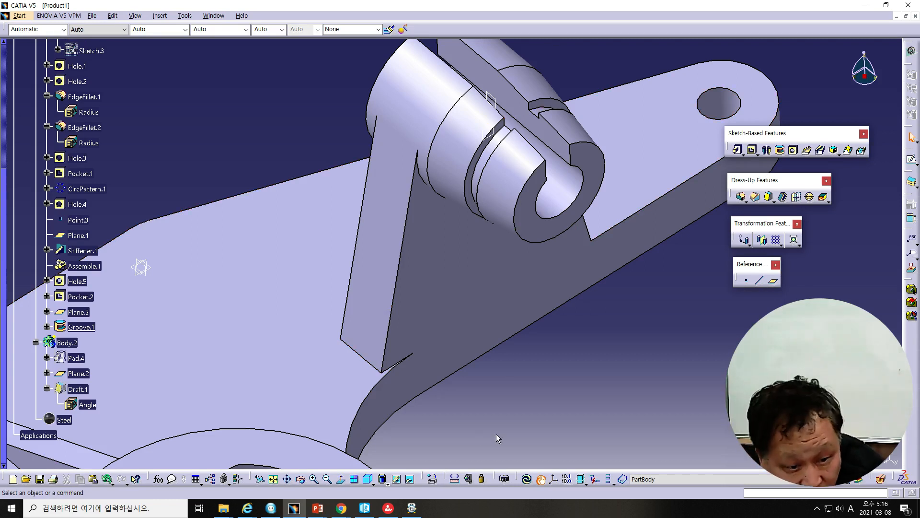
left_click(741, 197)
left_click_drag(655, 282, 691, 172)
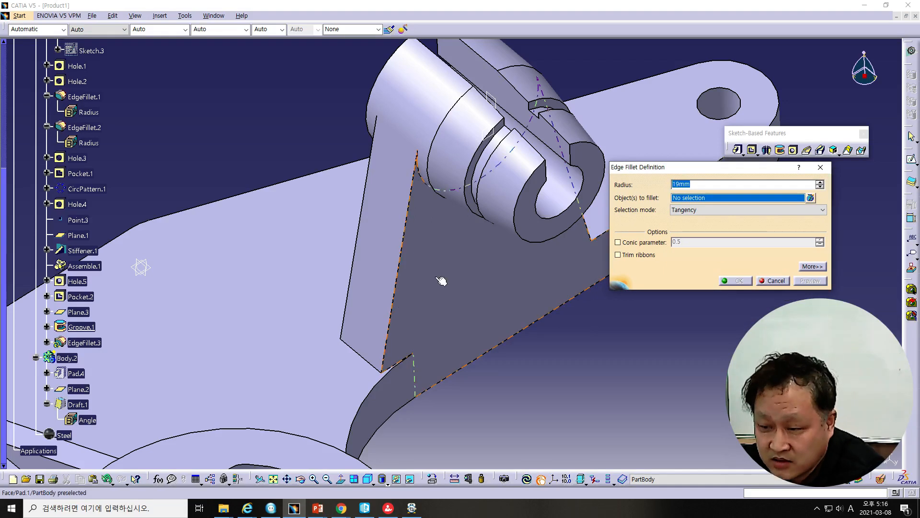
left_click(356, 351)
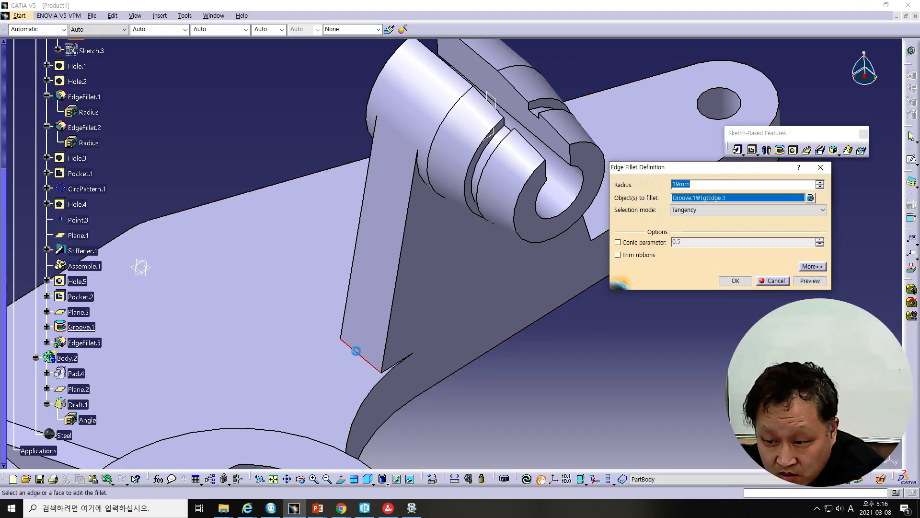
middle_click_drag(636, 343, 547, 361)
scroll(546, 361, "down", 1)
left_click(693, 337)
left_click(711, 184)
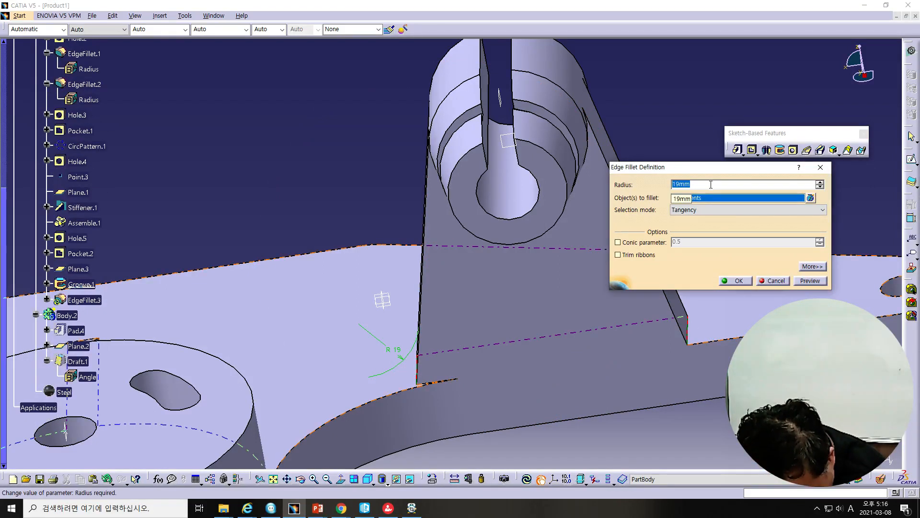
type("10")
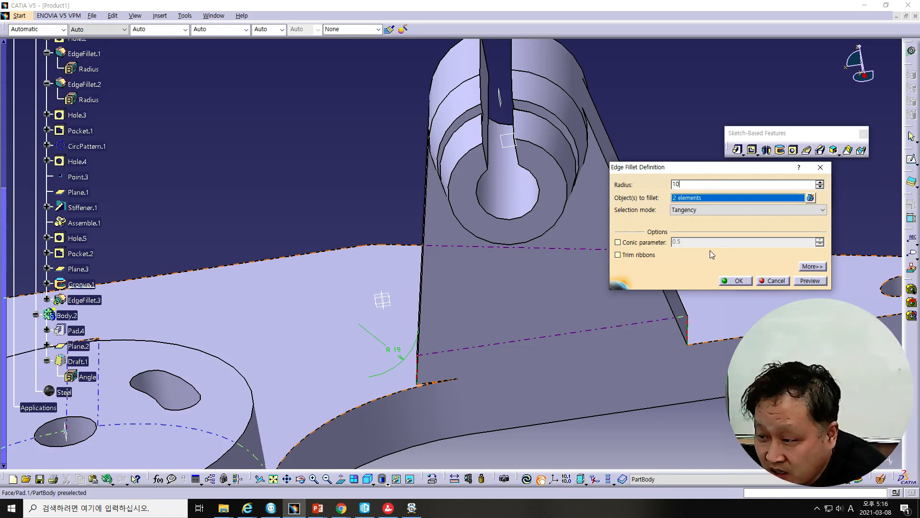
left_click(808, 281)
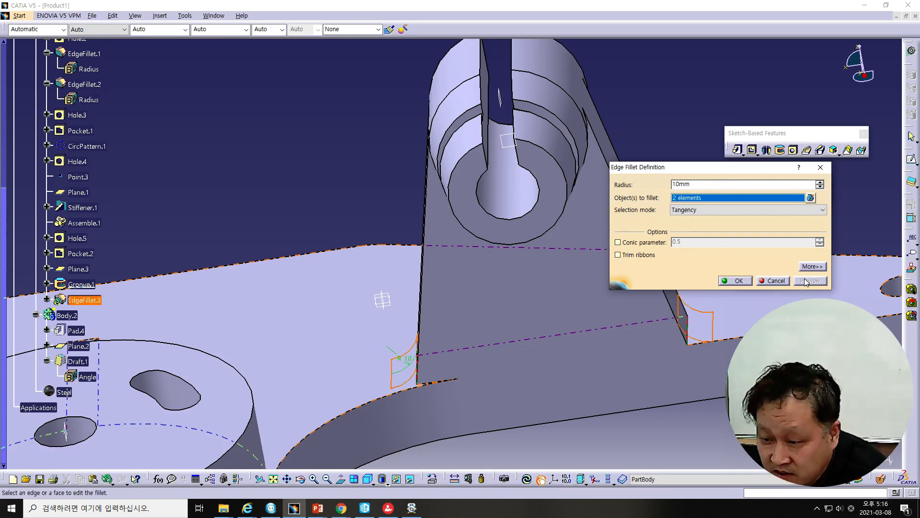
left_click(735, 281)
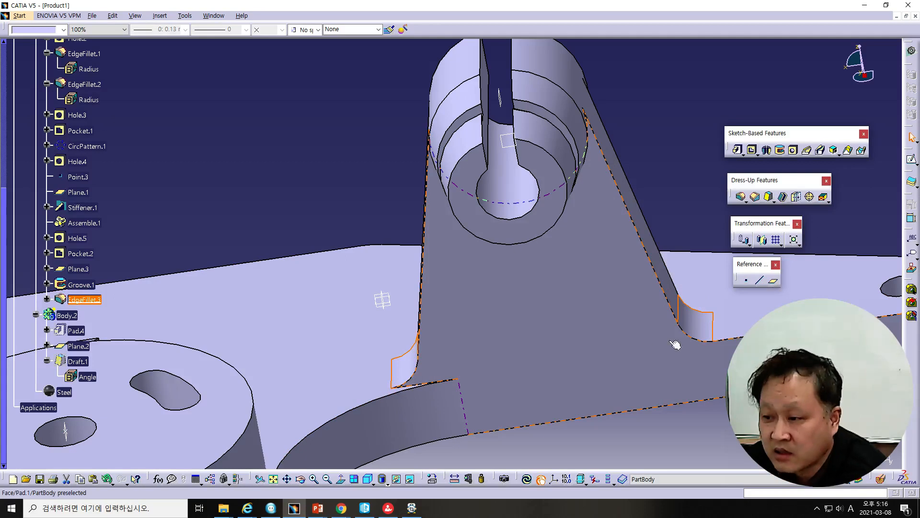
- Open the properties of Part1 and read its mass
middle_click_drag(600, 335, 589, 290)
middle_click_drag(428, 288, 357, 396)
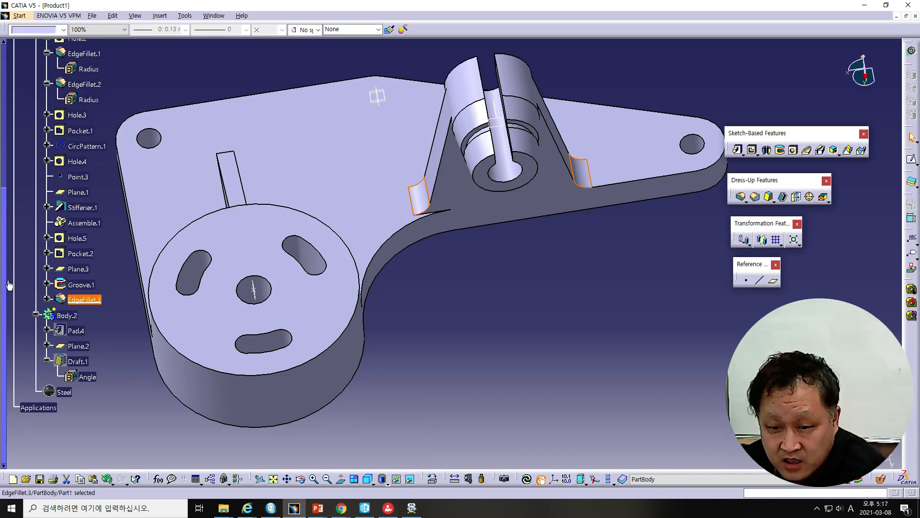
left_click_drag(6, 283, 27, 106)
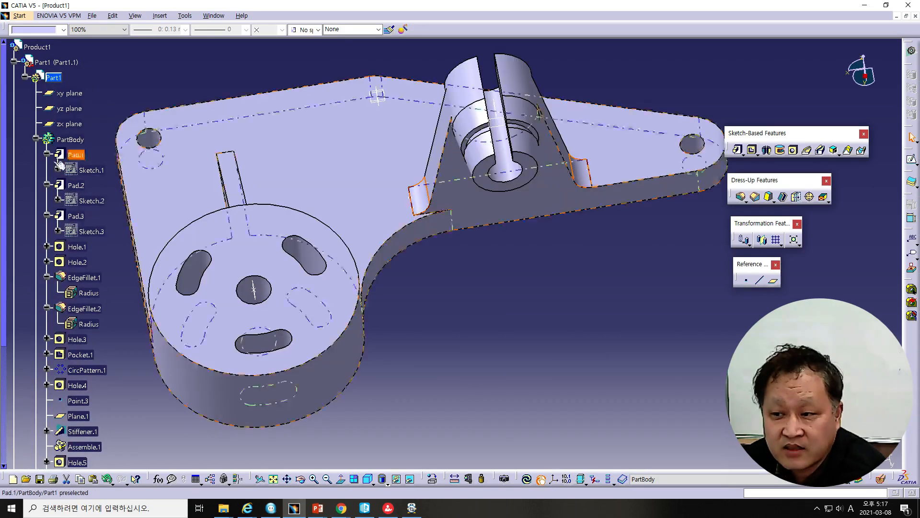
left_click(55, 79)
right_click(56, 81)
left_click(81, 123)
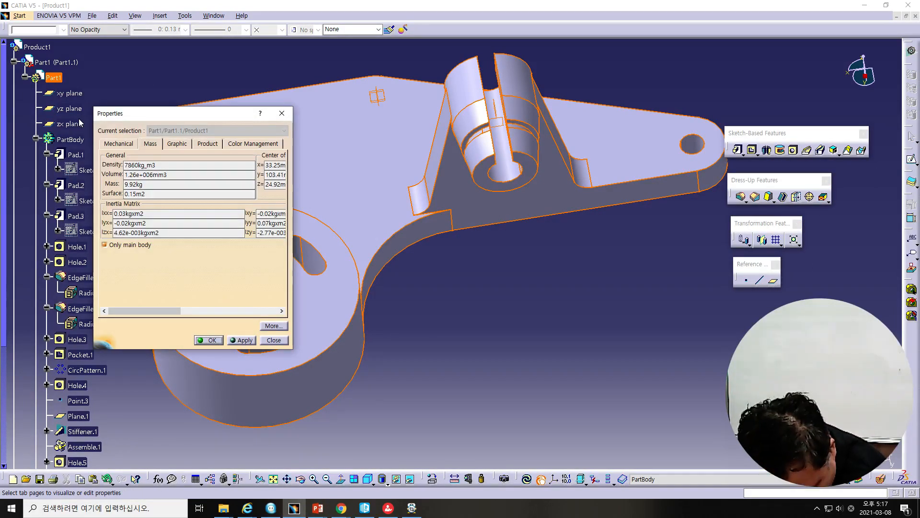
double_click(133, 184)
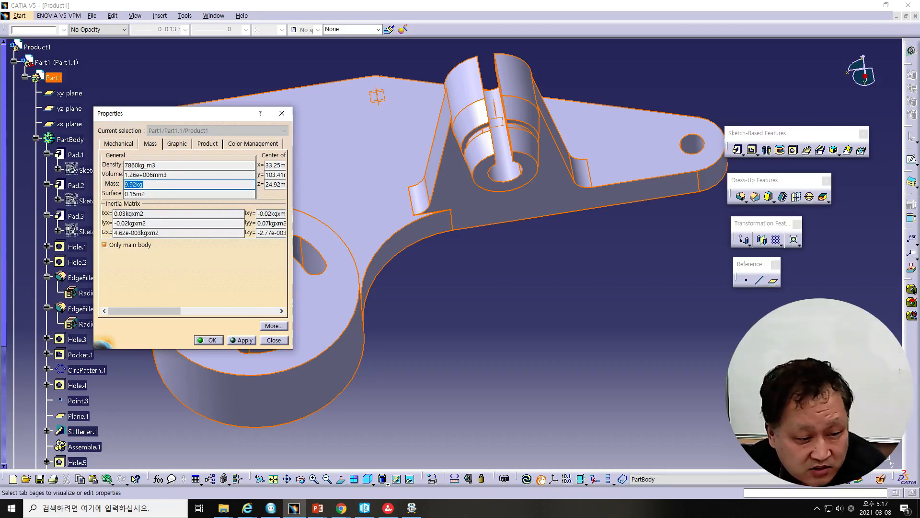
- Switch to PowerPoint, paste the mass properties picture onto slide 33 and enlarge it for comparison with the modelled part
key("alt+Tab")
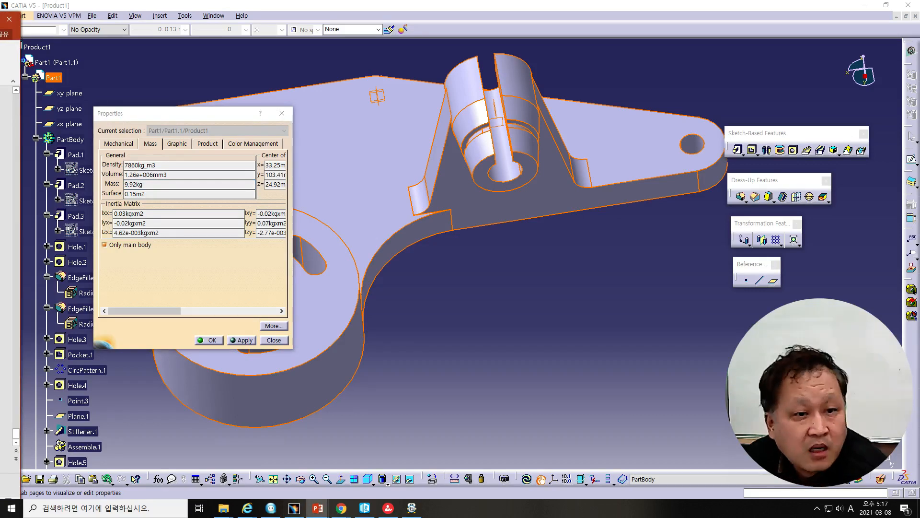
key("alt+Tab")
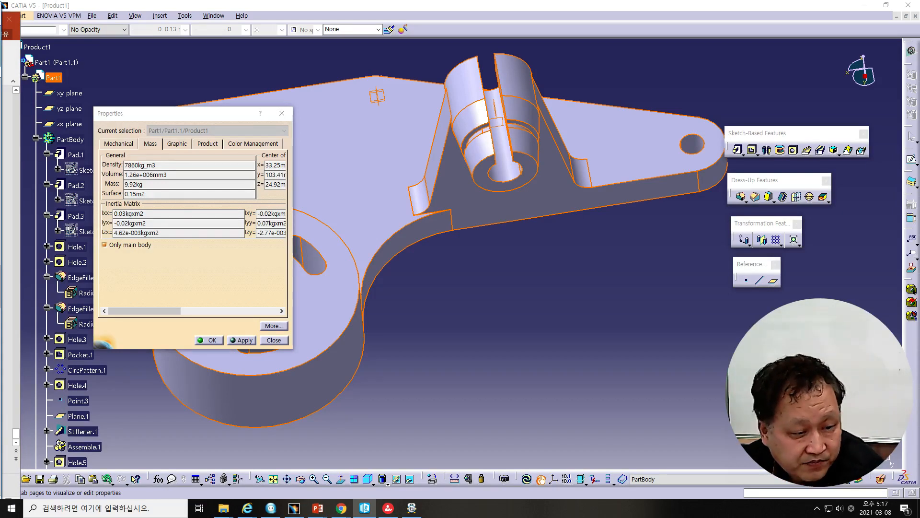
key("alt+Tab")
left_click_drag(0, 21, 277, 18)
key("ctrl+v")
left_click(311, 218)
left_click(277, 189)
left_click_drag(280, 203, 507, 297)
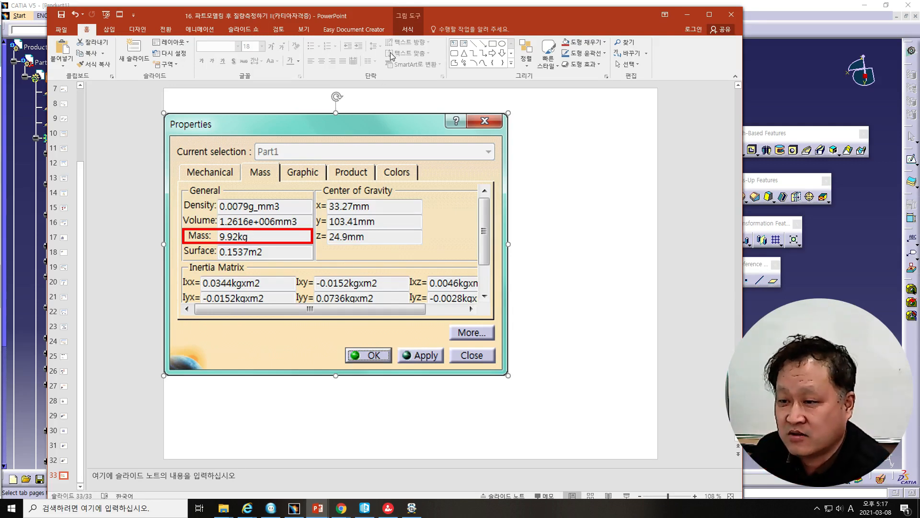
- Move the presentation aside, close the part's properties in CATIA and clear the selection
left_click_drag(441, 13, 0, 15)
left_click(245, 298)
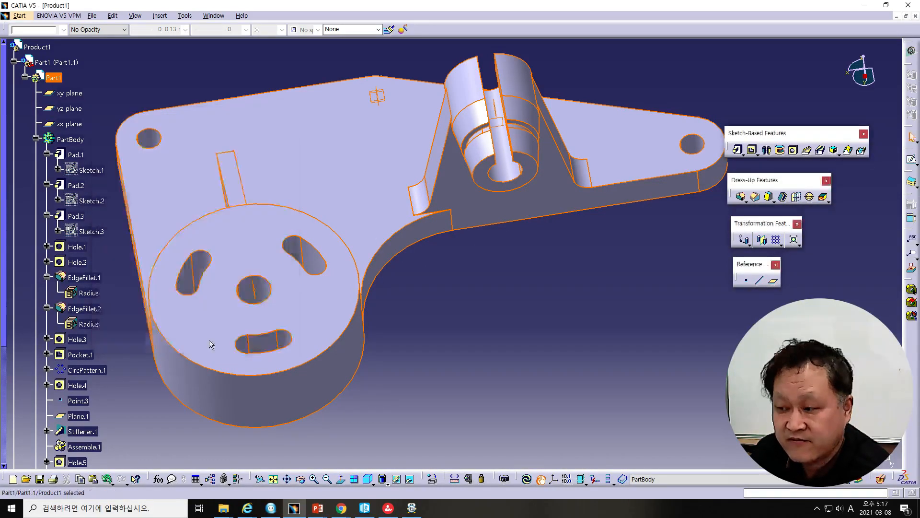
left_click(211, 341)
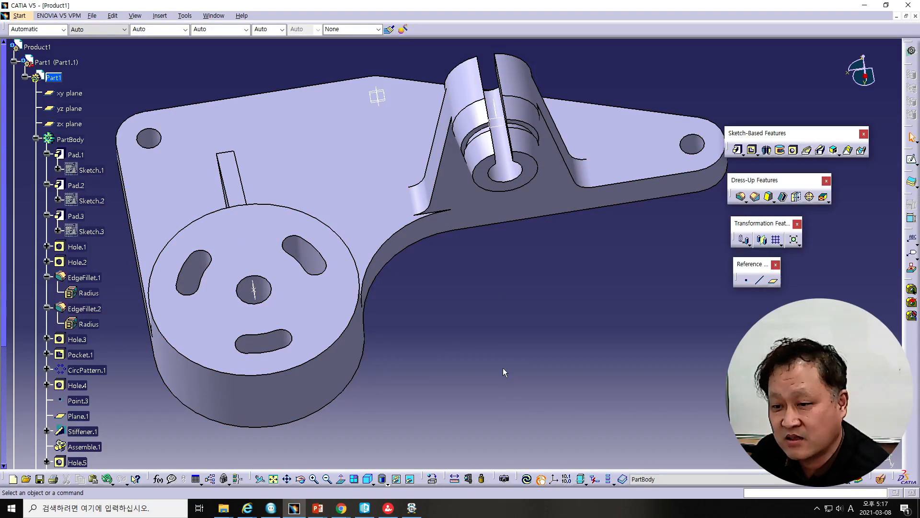
middle_click_drag(487, 318, 497, 268)
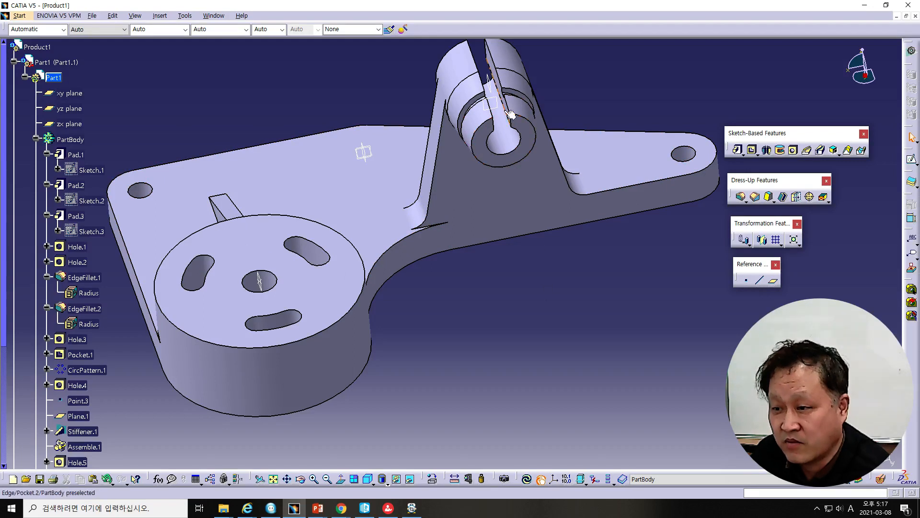
middle_click_drag(540, 242, 511, 317)
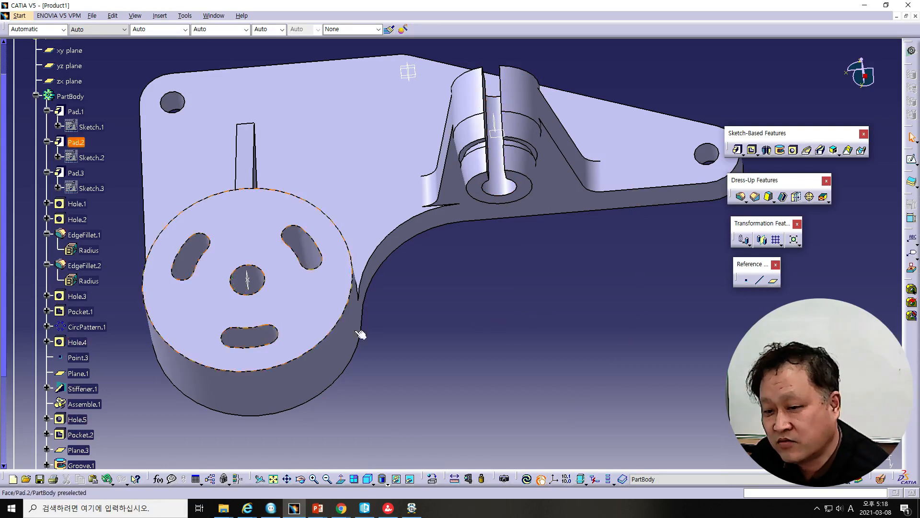
middle_click_drag(582, 370, 536, 381)
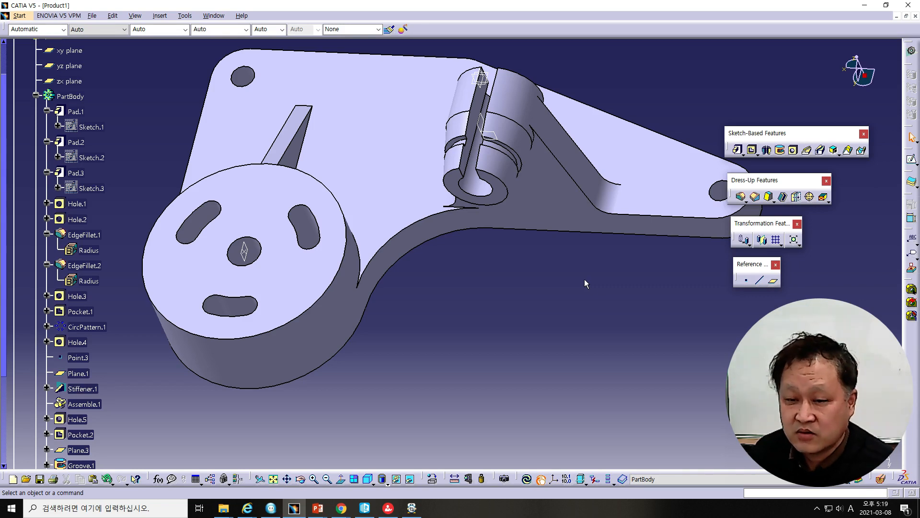
- Review the definition of the offset plane Plane.3 in the boss slot, closing it without changes
left_click(482, 117)
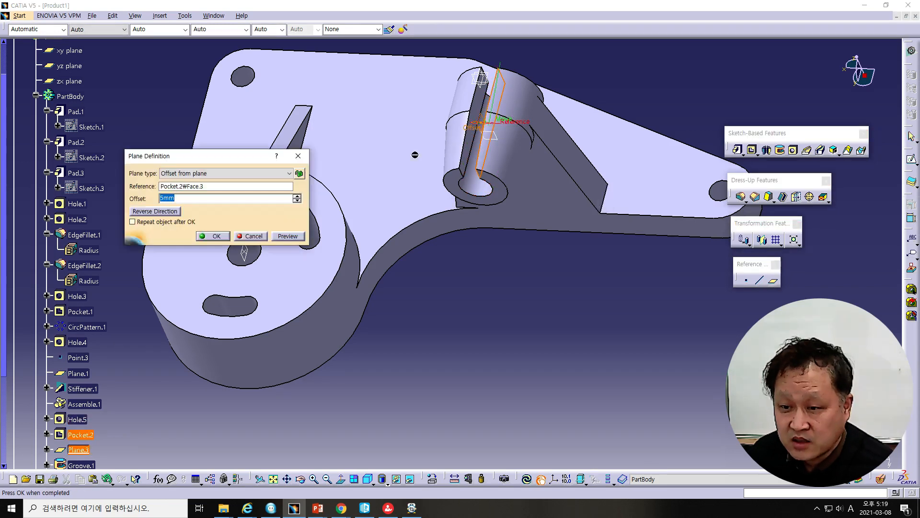
left_click(253, 236)
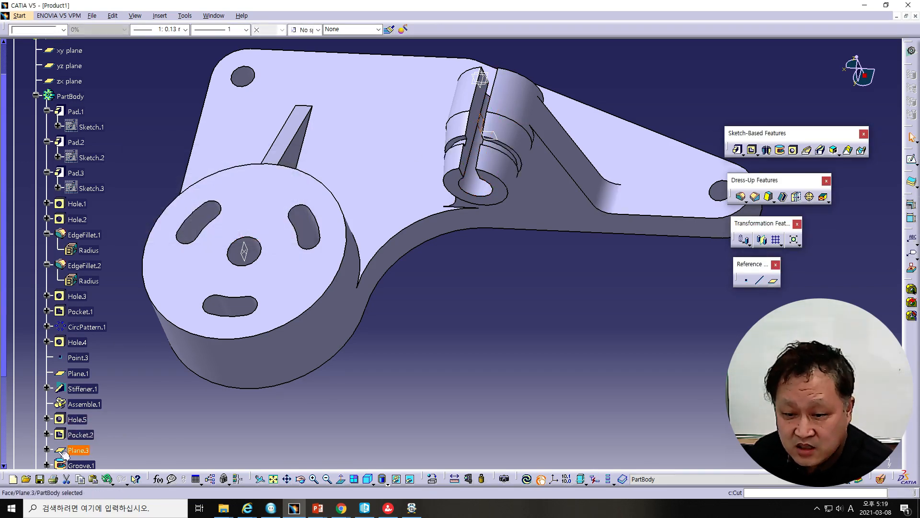
double_click(78, 450)
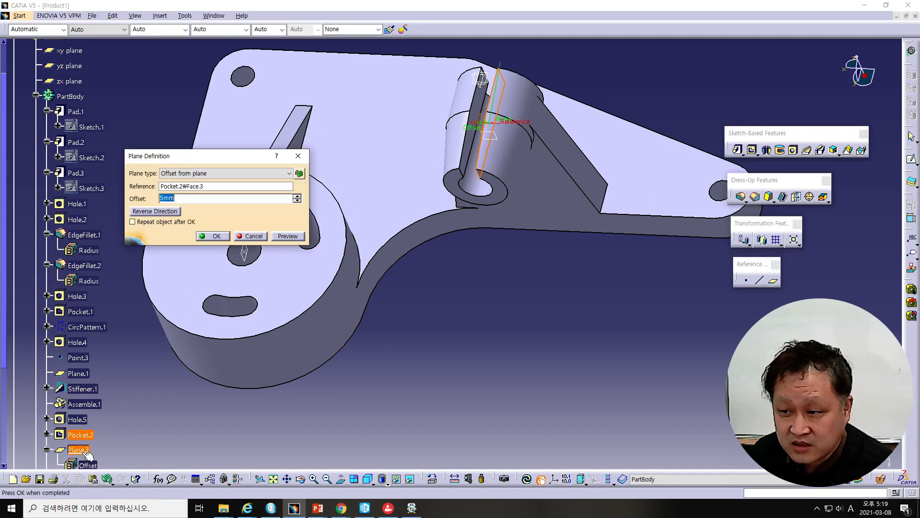
left_click(257, 237)
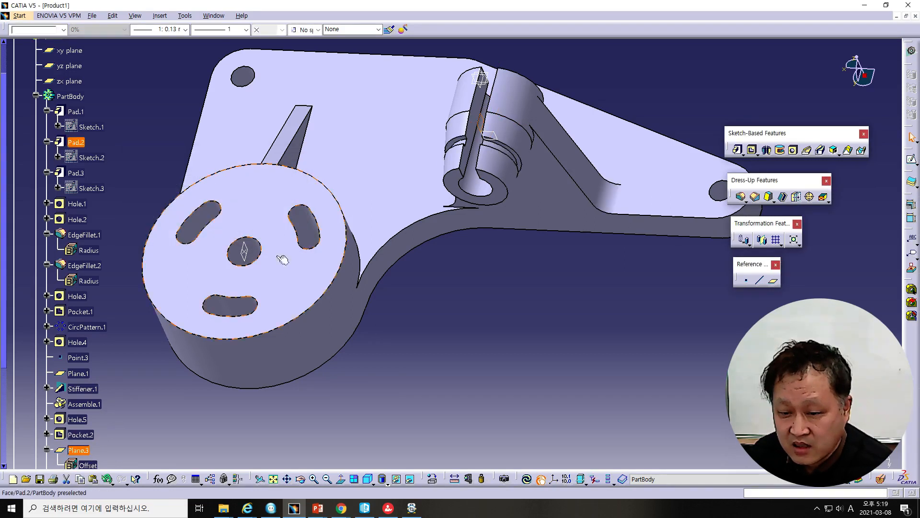
- Open a sketch on Plane.3 to examine the grooved boss in profile, and leave it without drawing anything
left_click(911, 159)
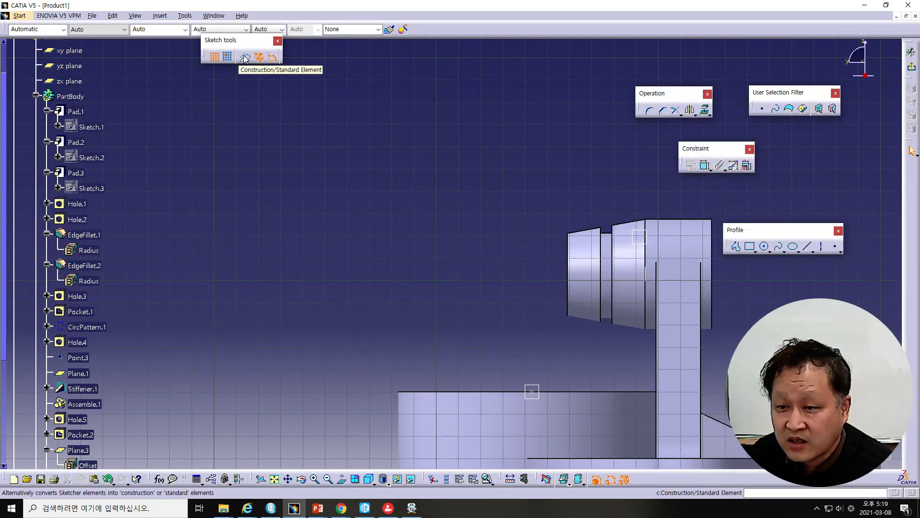
mouse_move(425, 240)
middle_mouse_down()
mouse_move(470, 207)
mouse_move(365, 163)
mouse_move(264, 159)
middle_mouse_up()
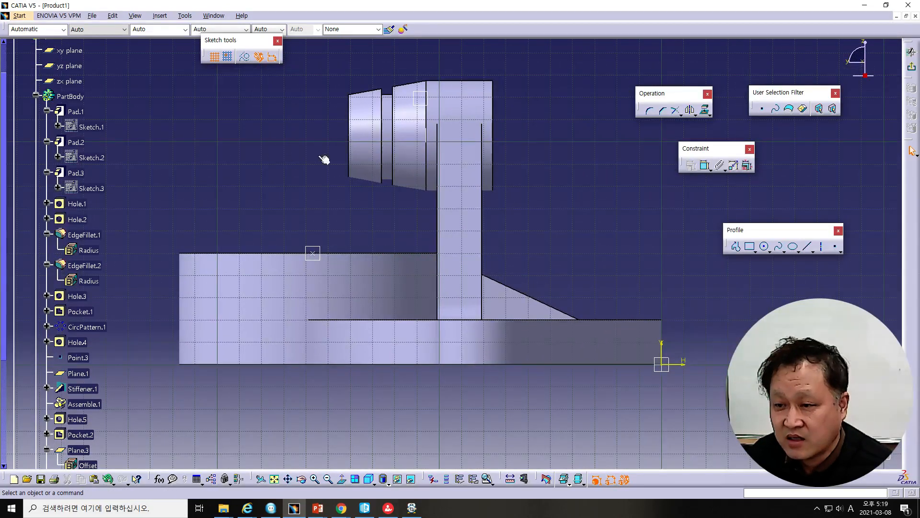
left_click(912, 66)
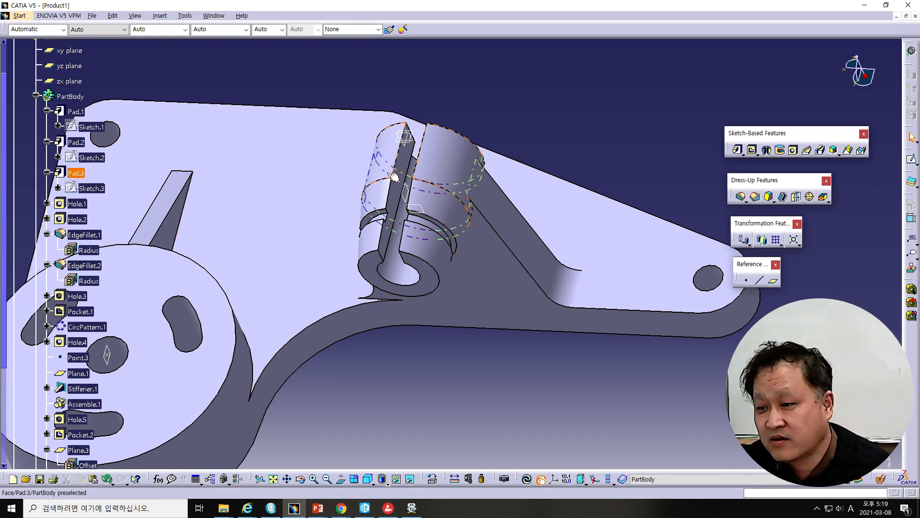
- Examine the boss groove and rib fillets, and read Part1's mass in its properties
middle_click_drag(642, 247, 315, 166)
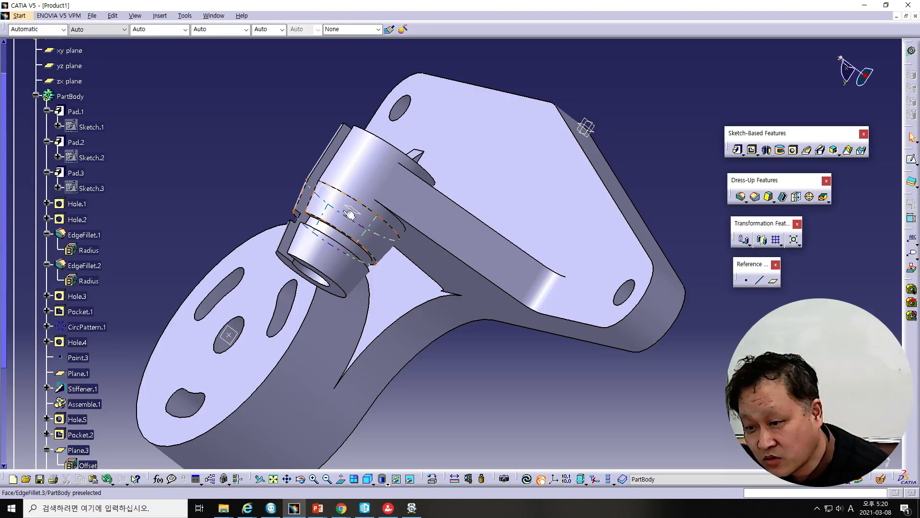
middle_click_drag(476, 223, 448, 248)
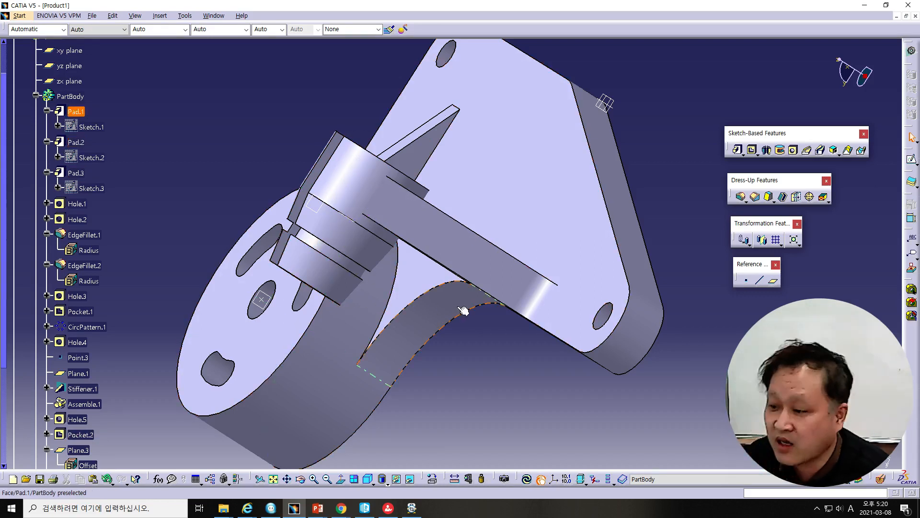
middle_click_drag(469, 303, 534, 266)
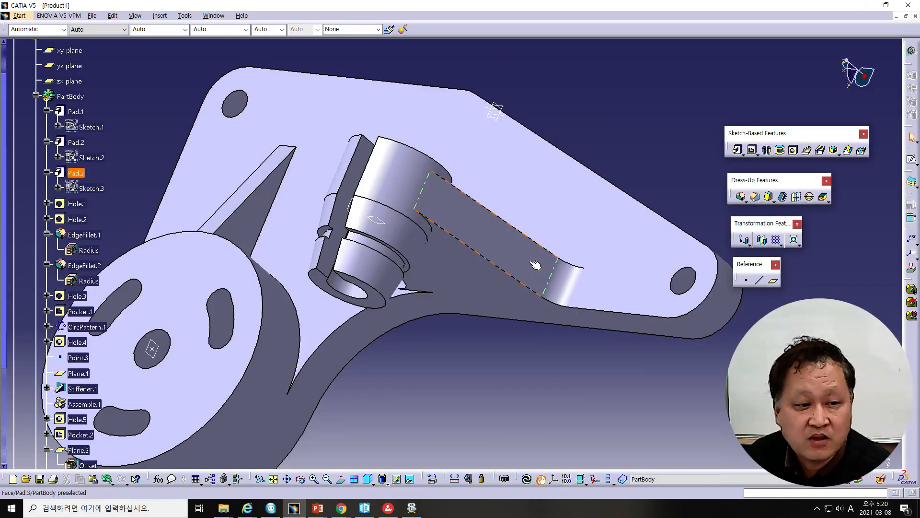
middle_click_drag(529, 310, 571, 303)
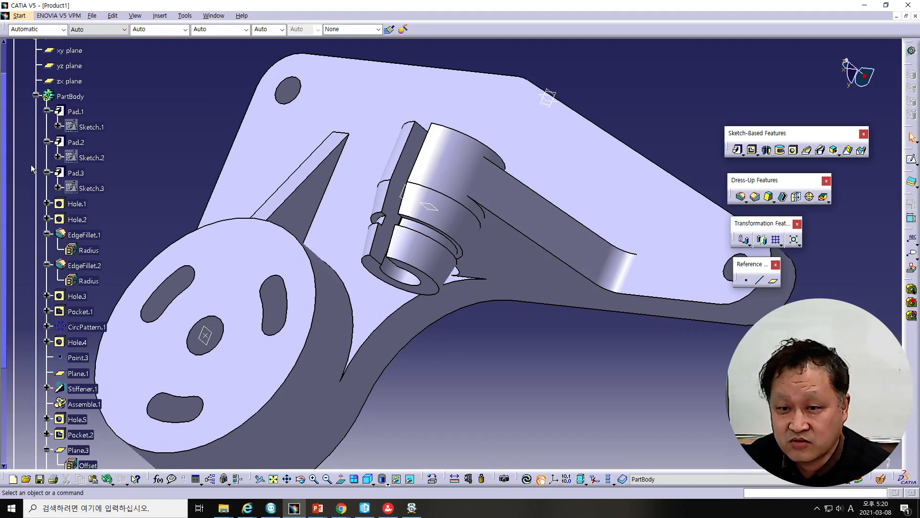
scroll(5, 178, "up", 3)
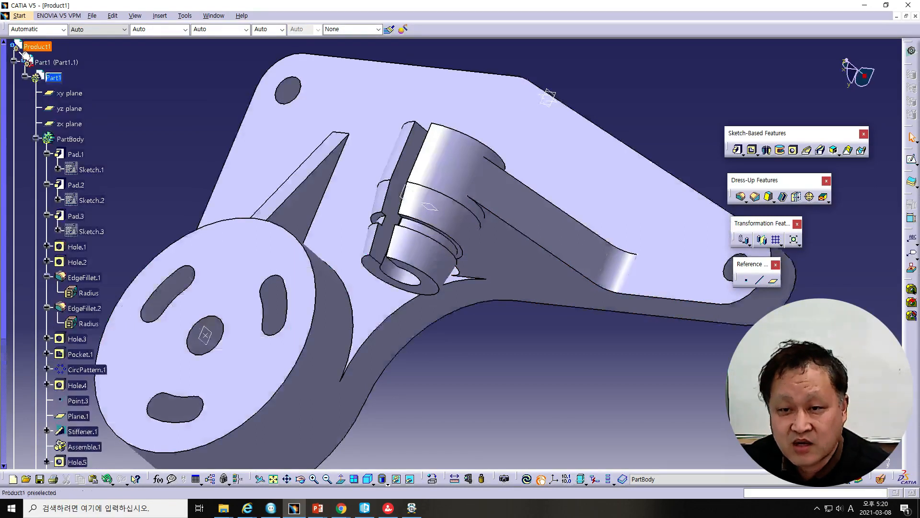
right_click(53, 77)
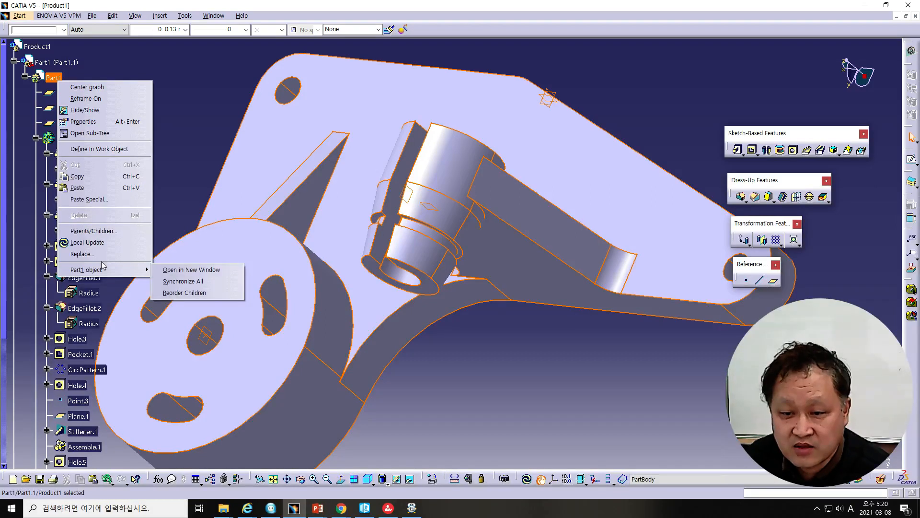
left_click(106, 122)
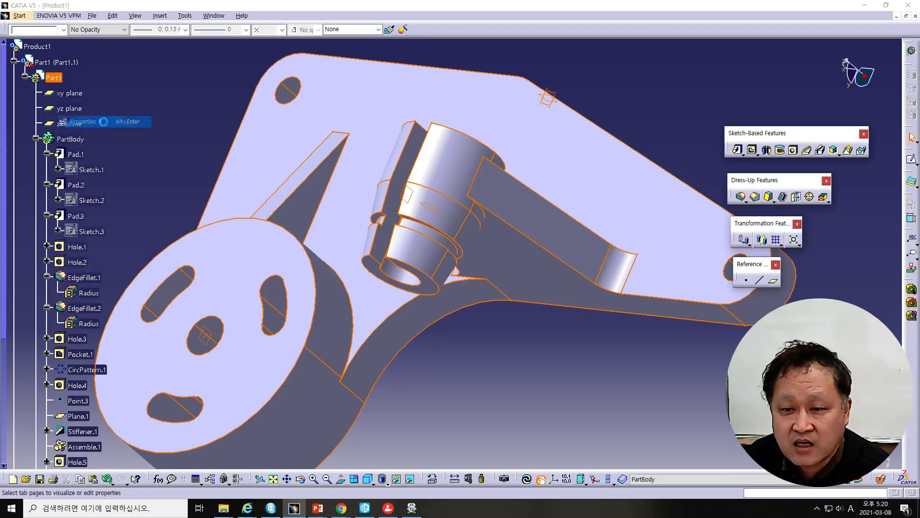
left_click(150, 145)
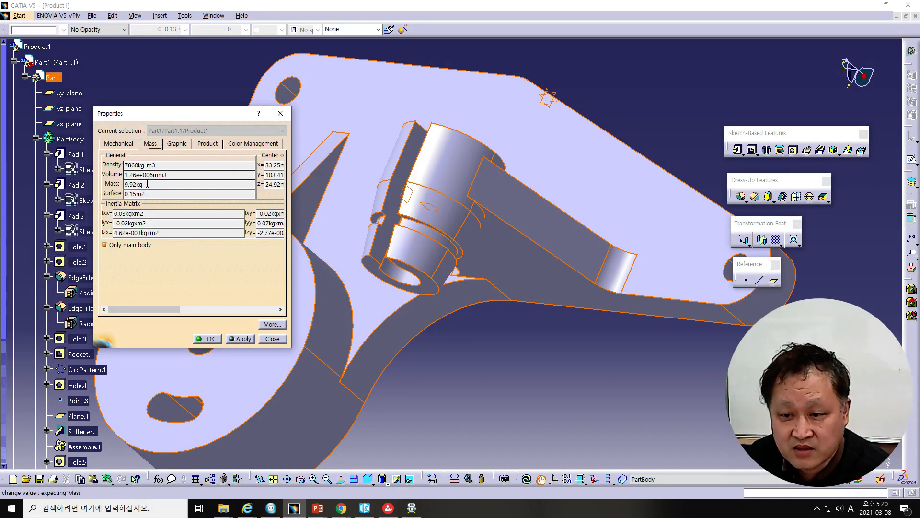
double_click(147, 186)
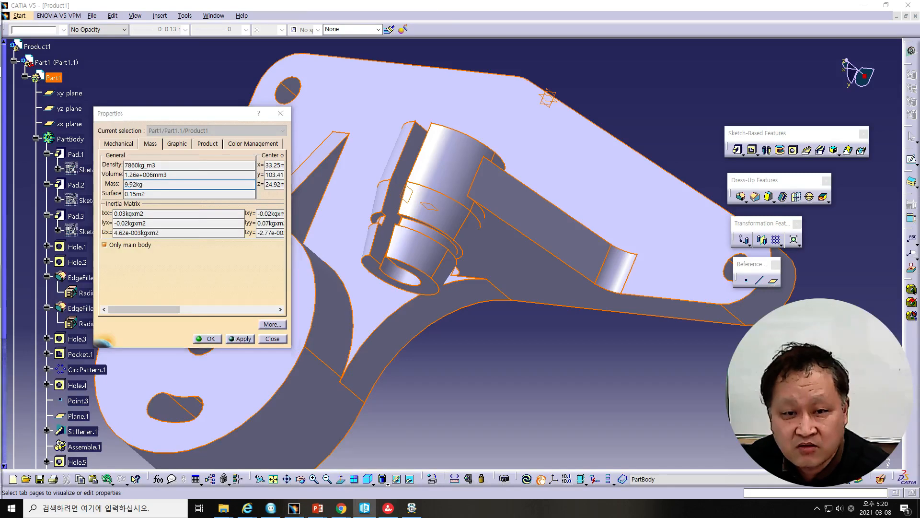
- Compare the mass with step 17 of the Hancom document, and close Part1's properties in CATIA, clearing the selection
left_click(365, 508)
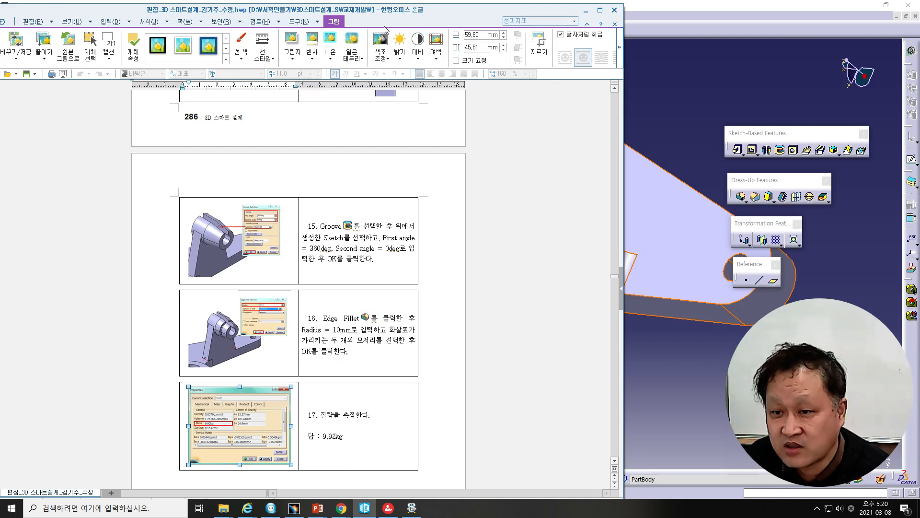
left_click_drag(386, 11, 0, 13)
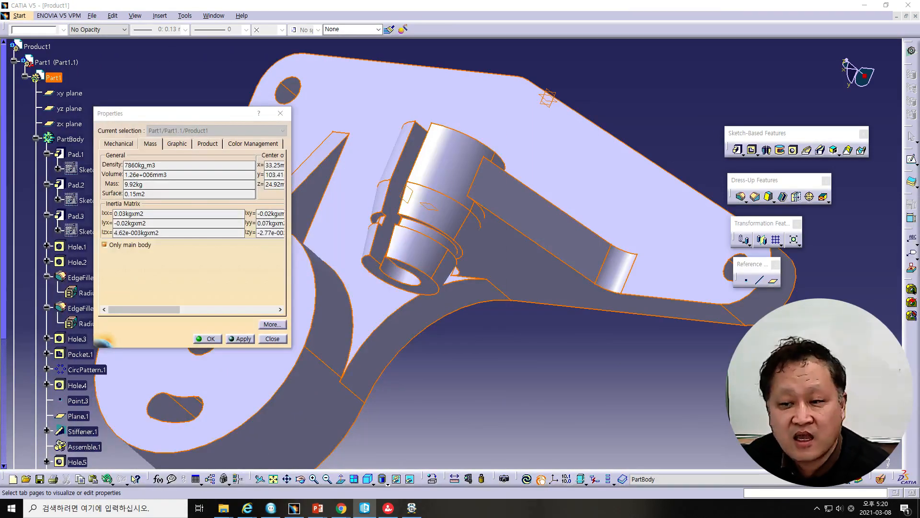
left_click(272, 342)
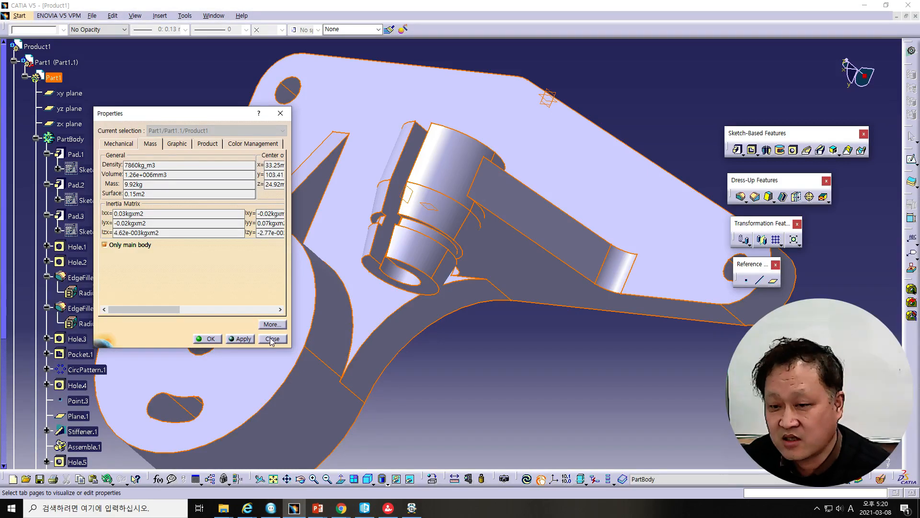
left_click(272, 338)
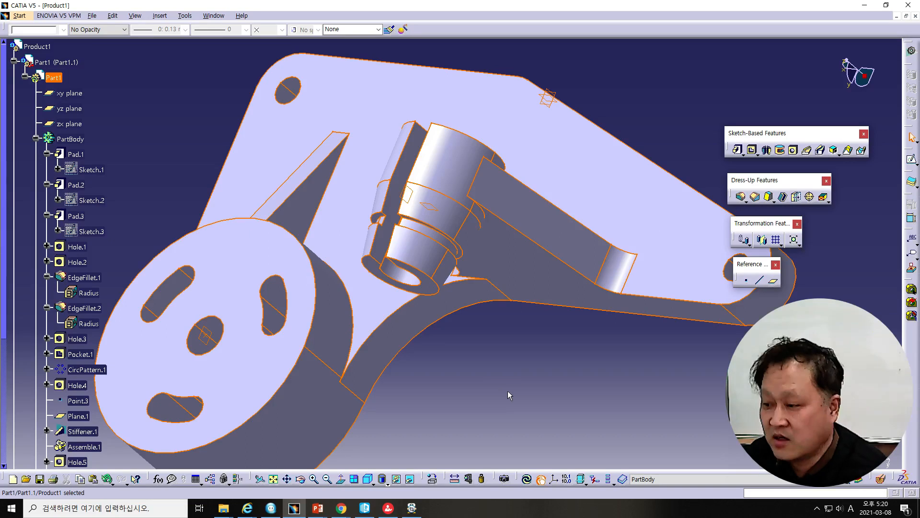
middle_click_drag(510, 399, 524, 414, "ctrl")
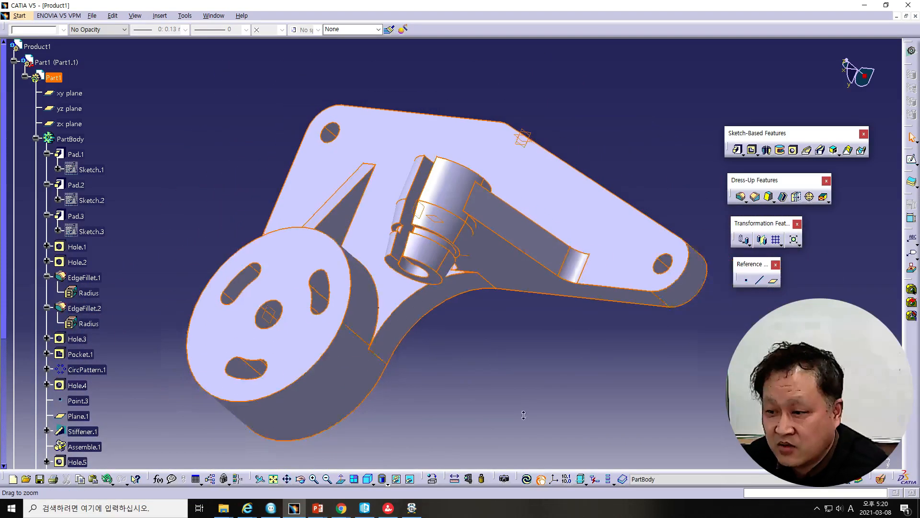
left_click(521, 398)
middle_click_drag(450, 384, 542, 372)
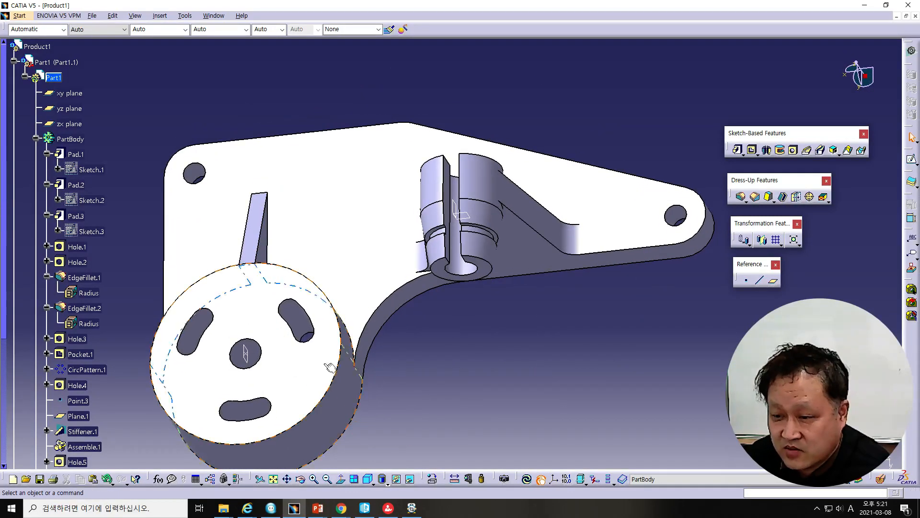
middle_click_drag(164, 331, 601, 324)
middle_click_drag(510, 314, 476, 254)
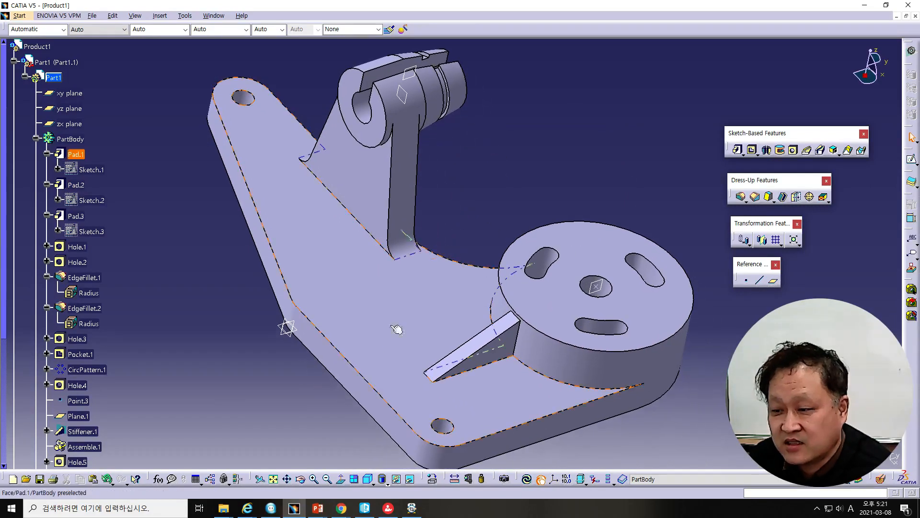